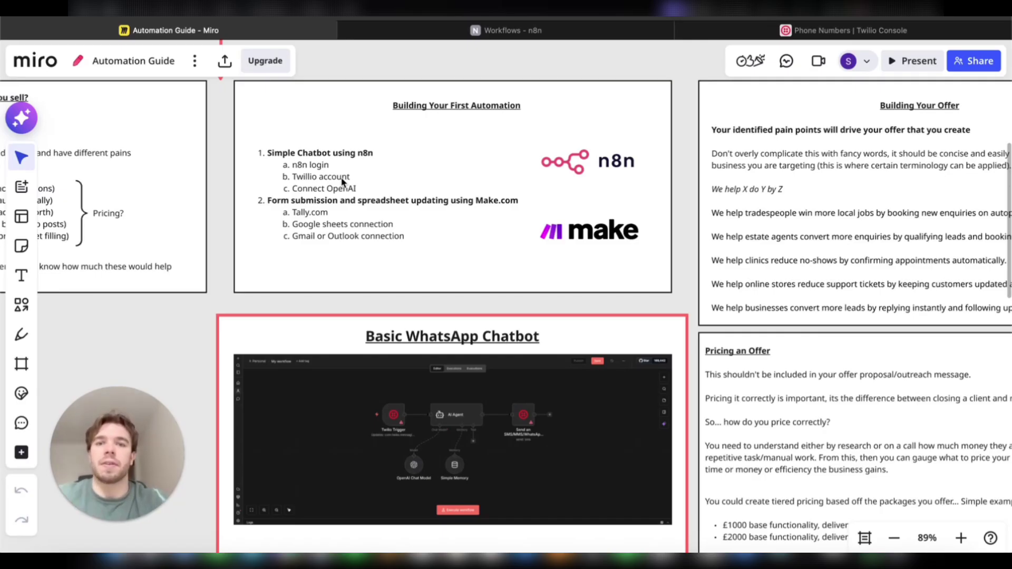
Step: Switch from the Miro Automation Guide board to the n8n Workflows tab
click(468, 37)
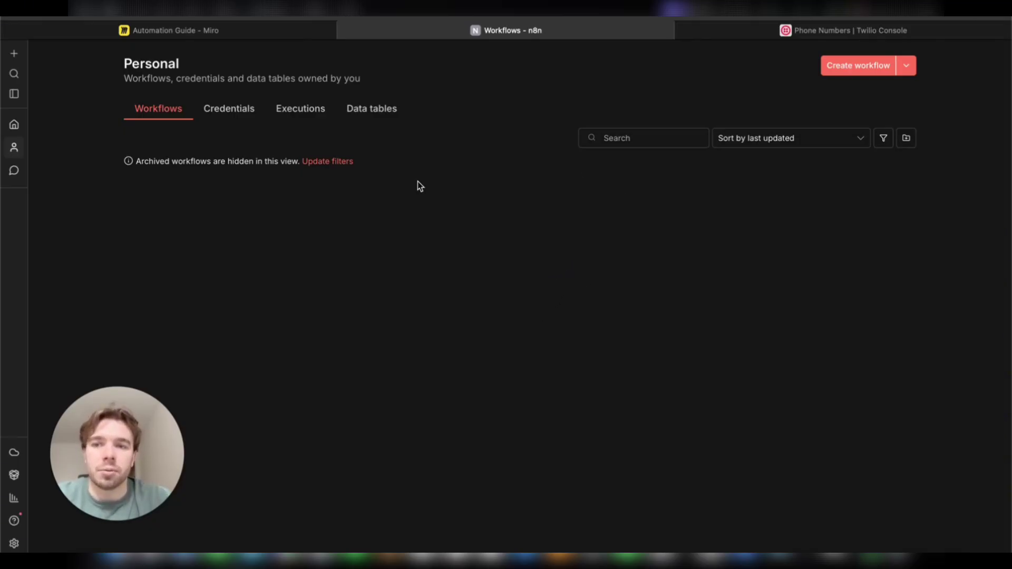
Step: Create a new n8n workflow and search the first-step triggers for 'twil'
click(850, 68)
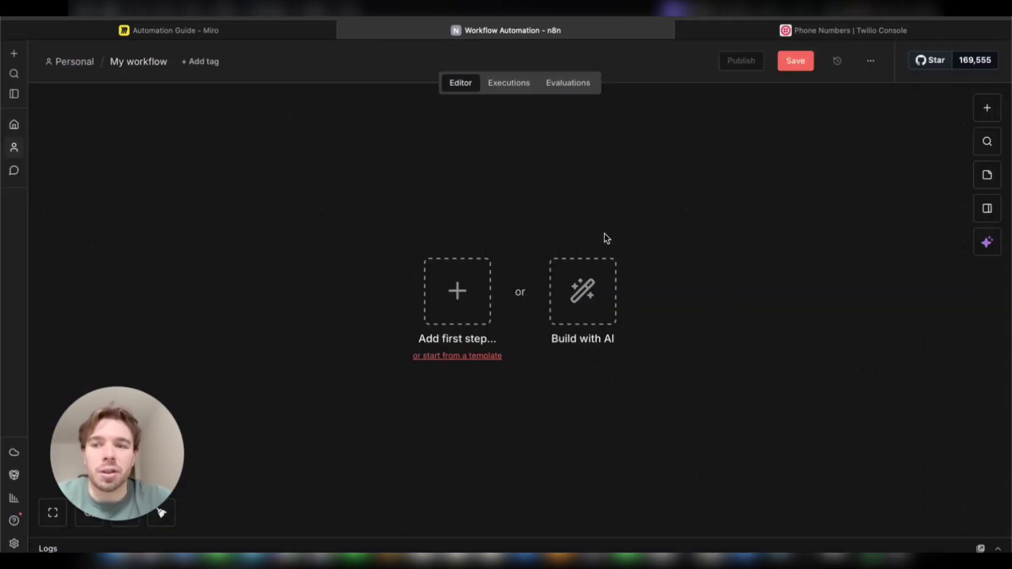
click(480, 307)
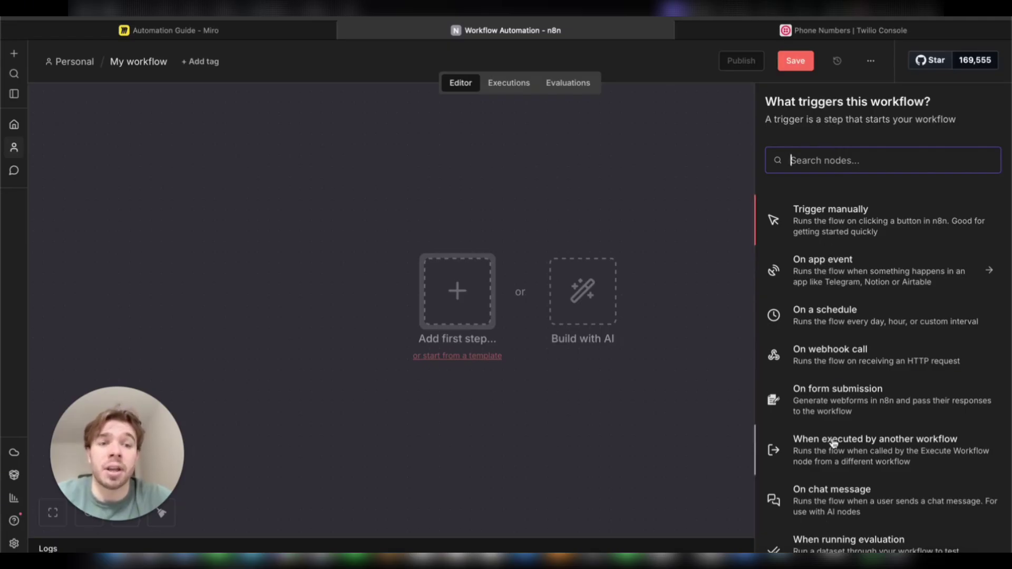
scroll(832, 302, down, 1)
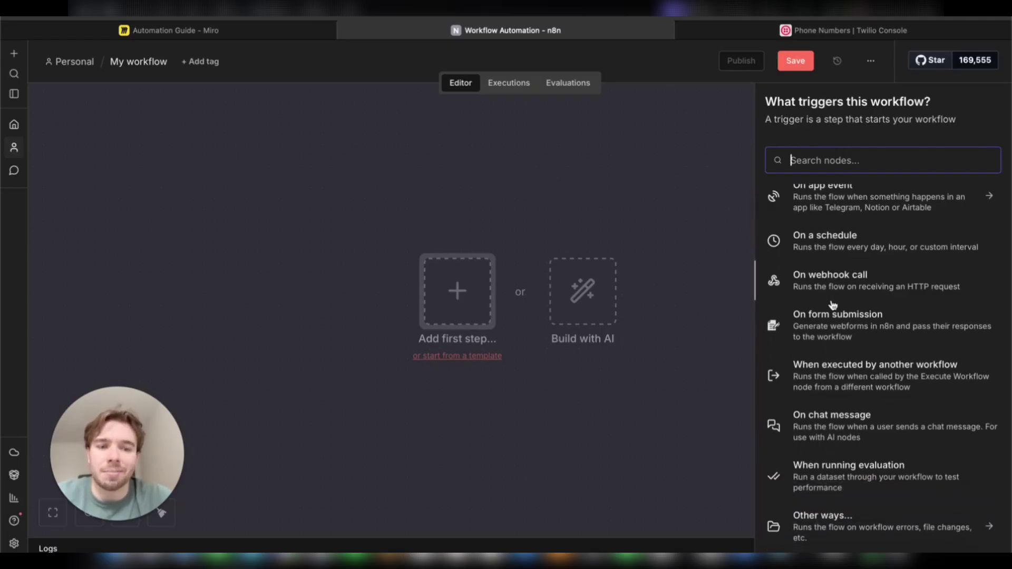
scroll(838, 302, up, 1)
text(google)
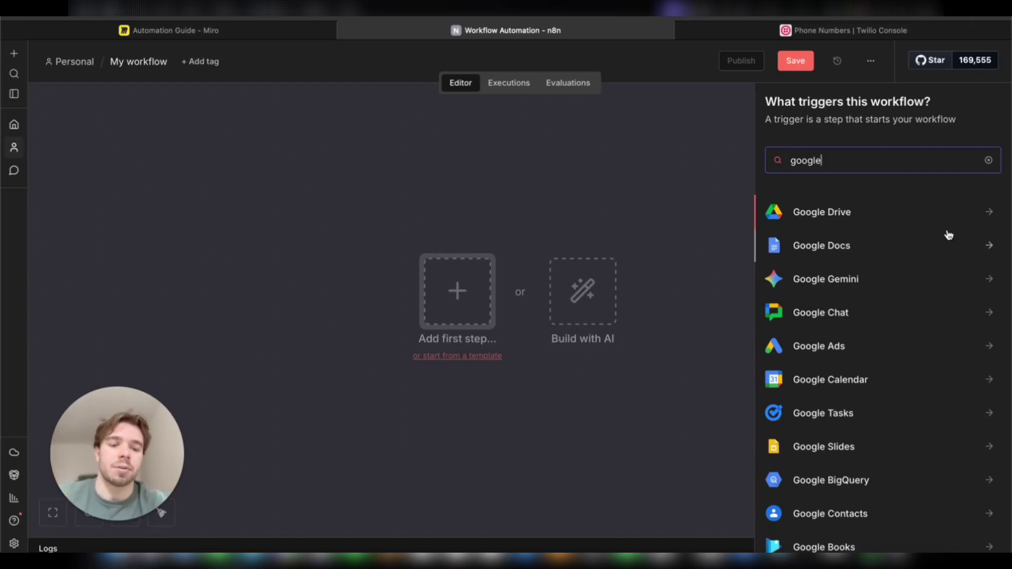
key(BackSpace)
key(BackSpace)
key(BackSpace)
key(BackSpace)
key(BackSpace)
key(BackSpace)
text(tw)
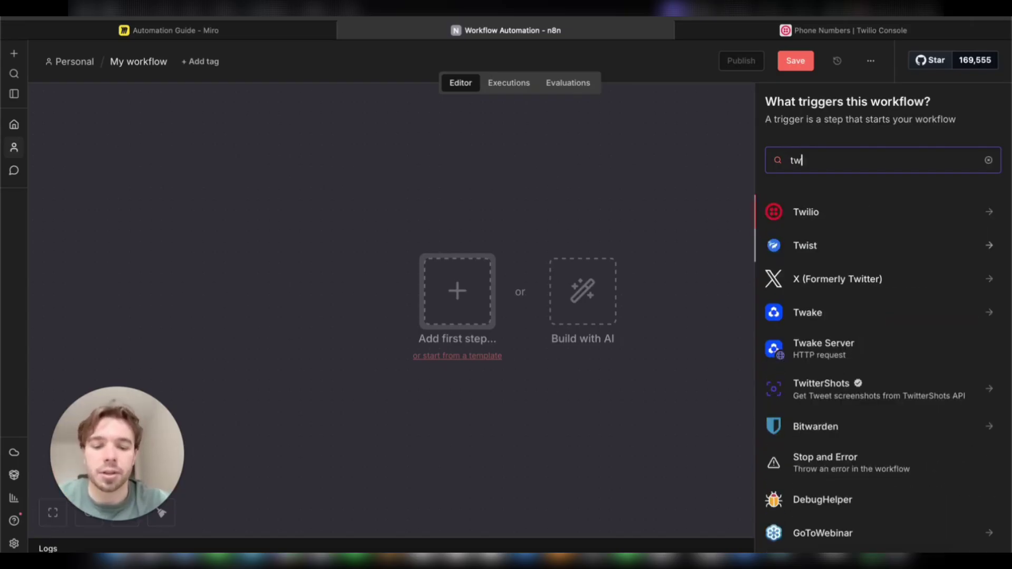
text(il)
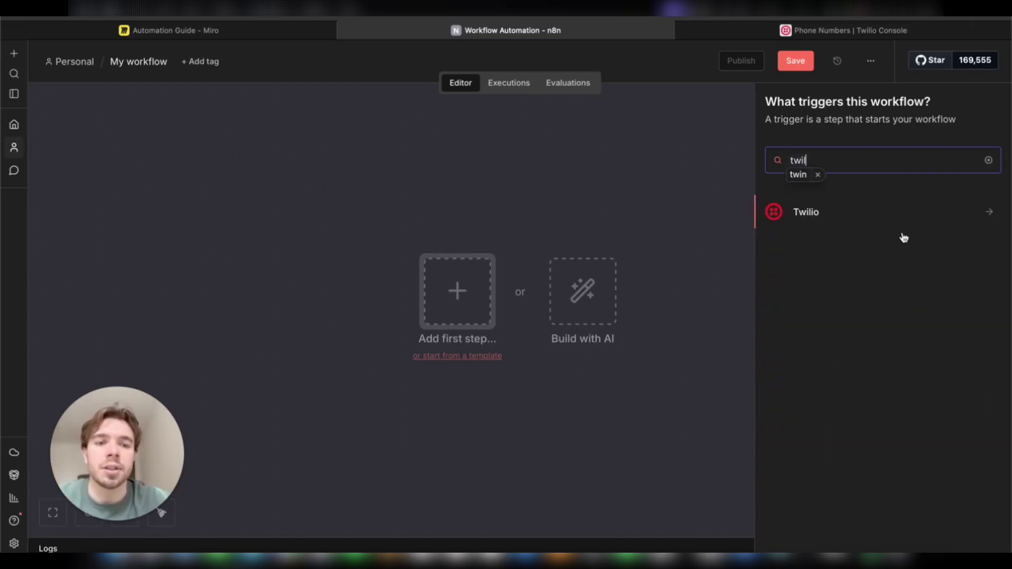
Step: Add the Twilio trigger that fires on new SMS
click(899, 215)
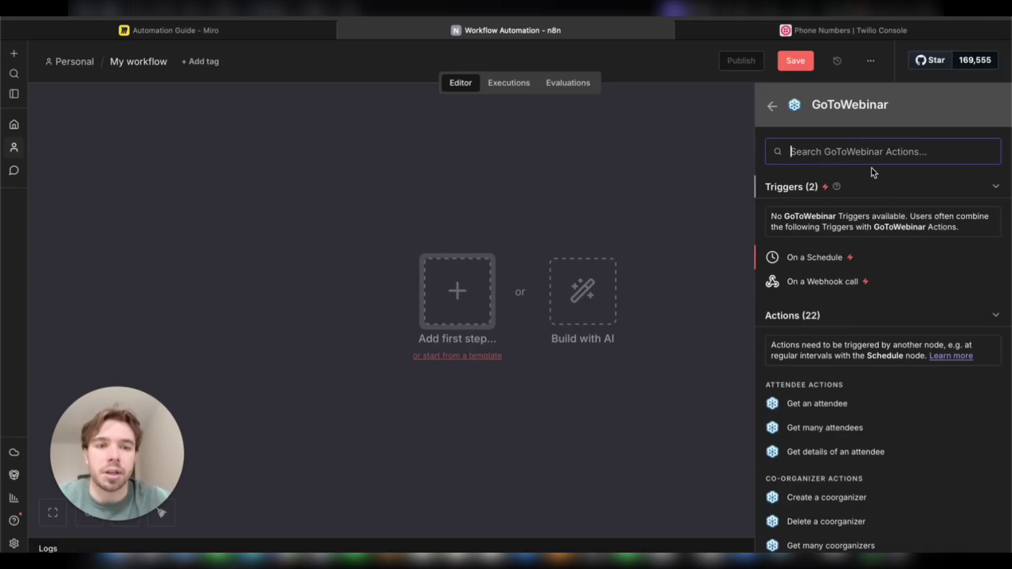
click(772, 106)
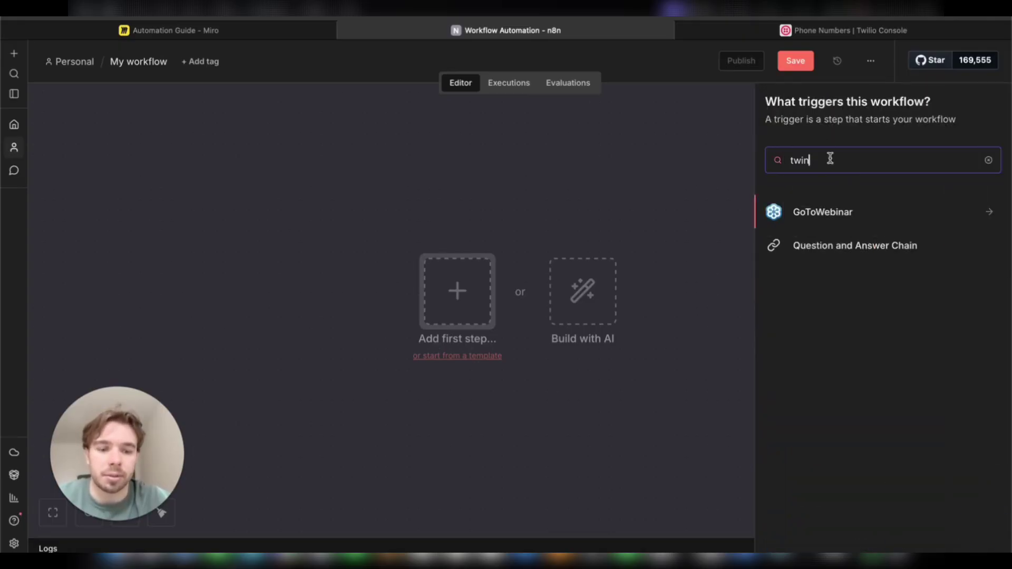
key(BackSpace)
click(843, 216)
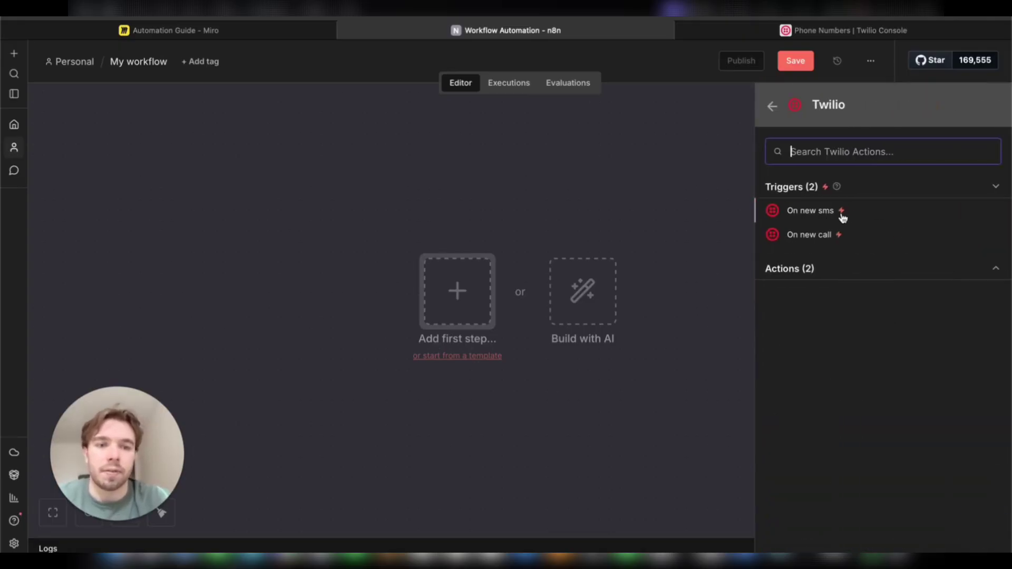
click(992, 270)
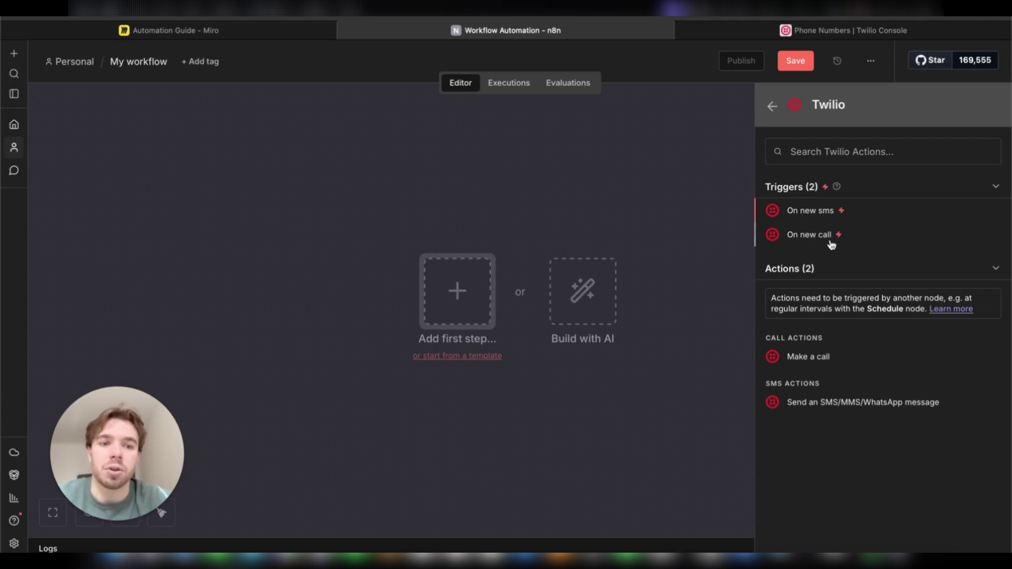
click(810, 212)
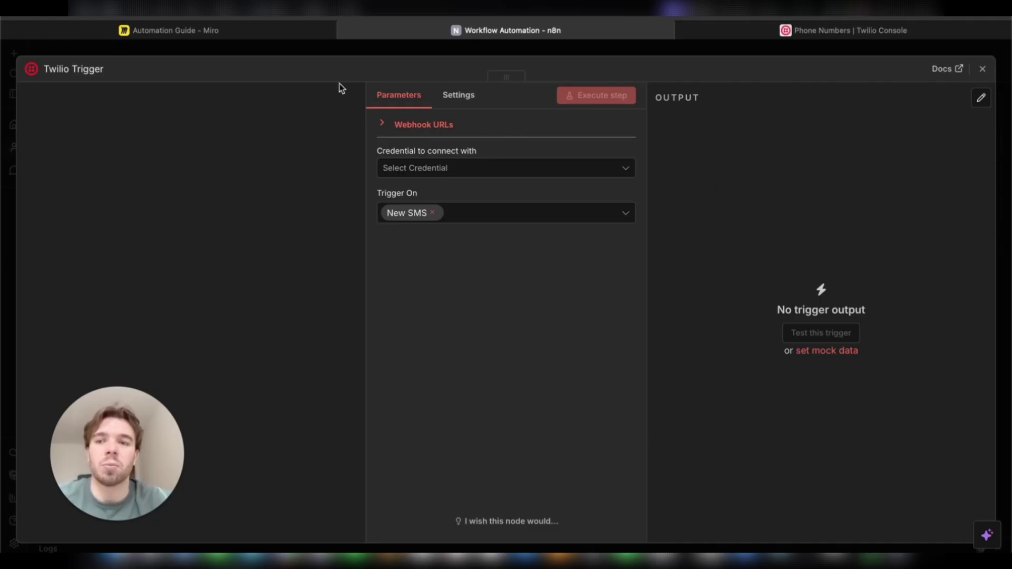
Step: Leave the Twilio credential unset and switch to the Twilio Console phone numbers tab
click(591, 175)
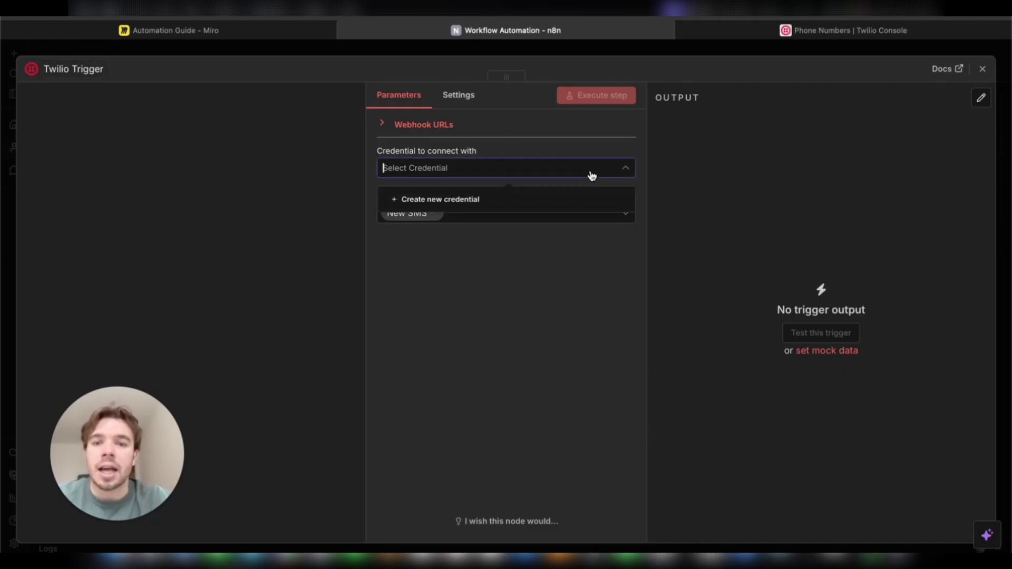
click(583, 255)
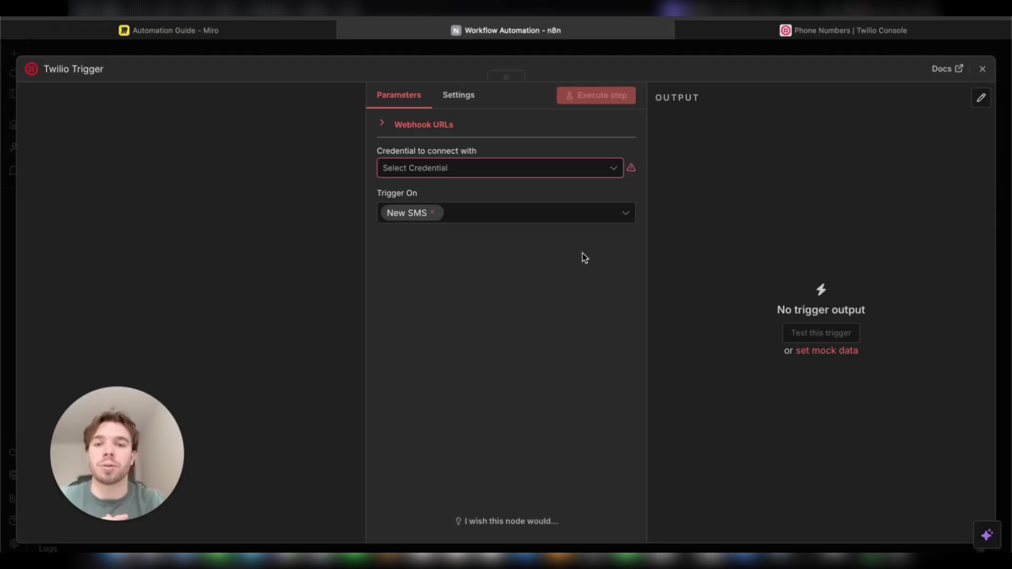
click(793, 33)
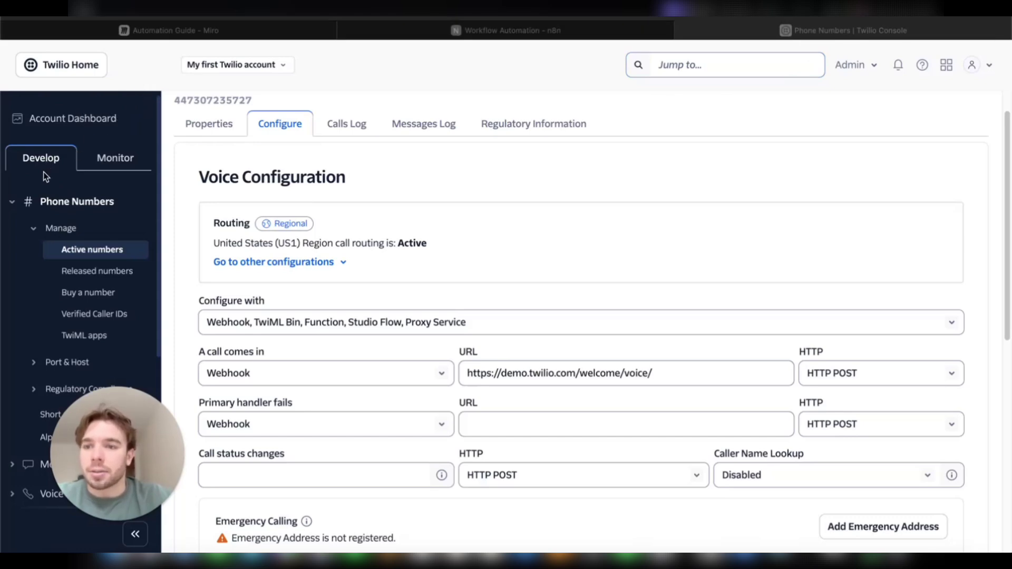
Step: Go through Phone Numbers > Manage > Active numbers to the Buy a number page
click(12, 203)
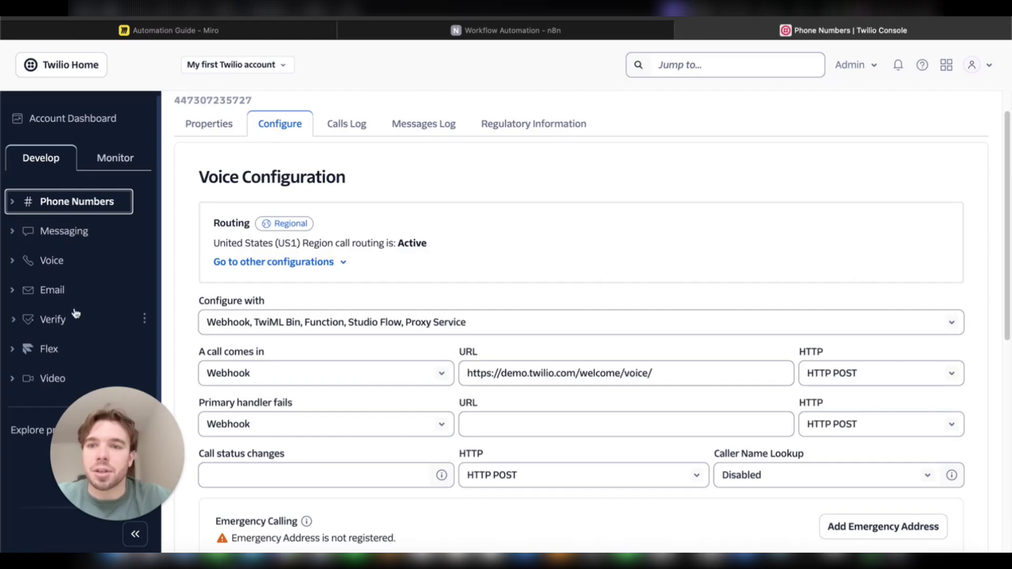
click(280, 64)
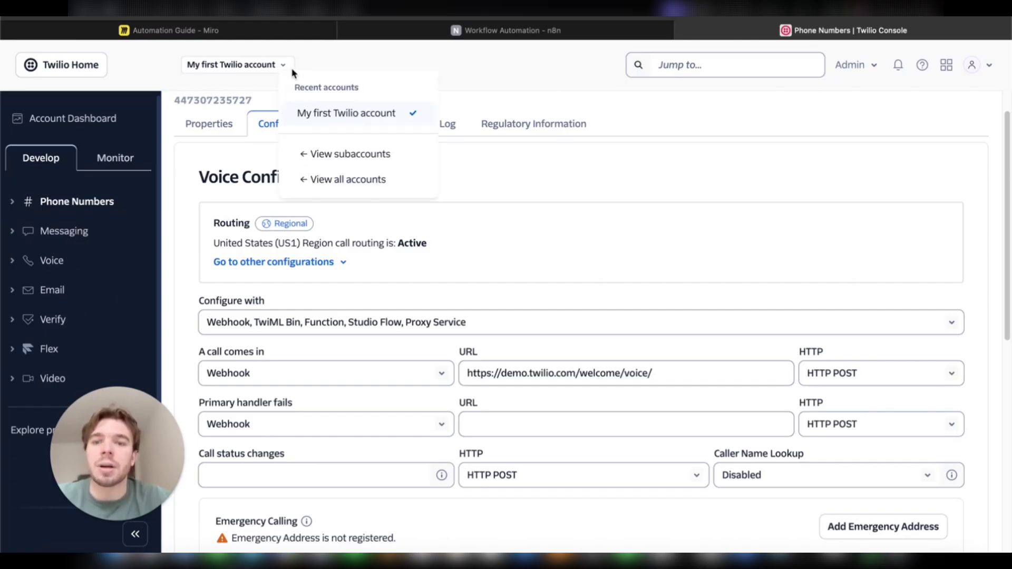
key(Escape)
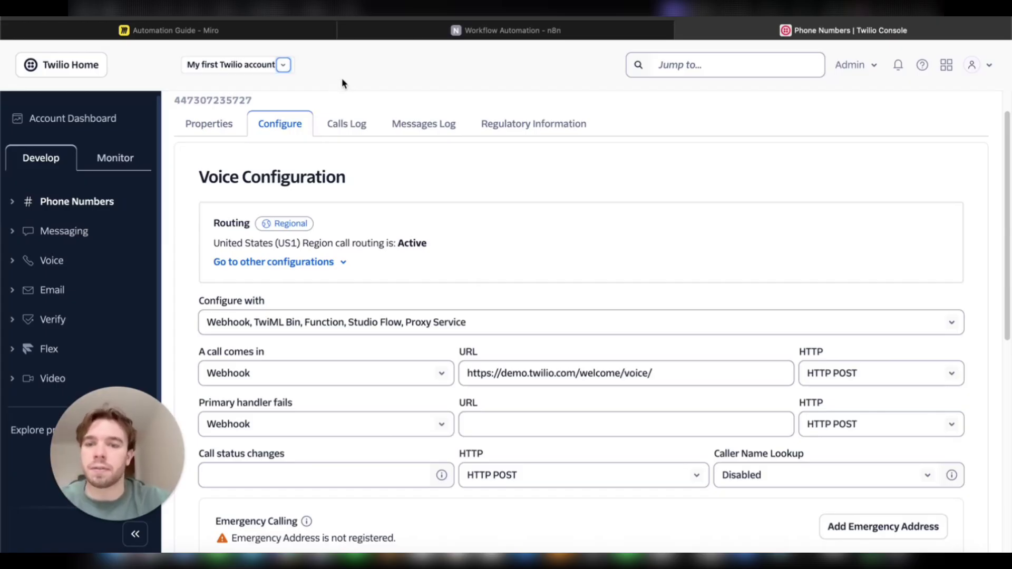
click(79, 211)
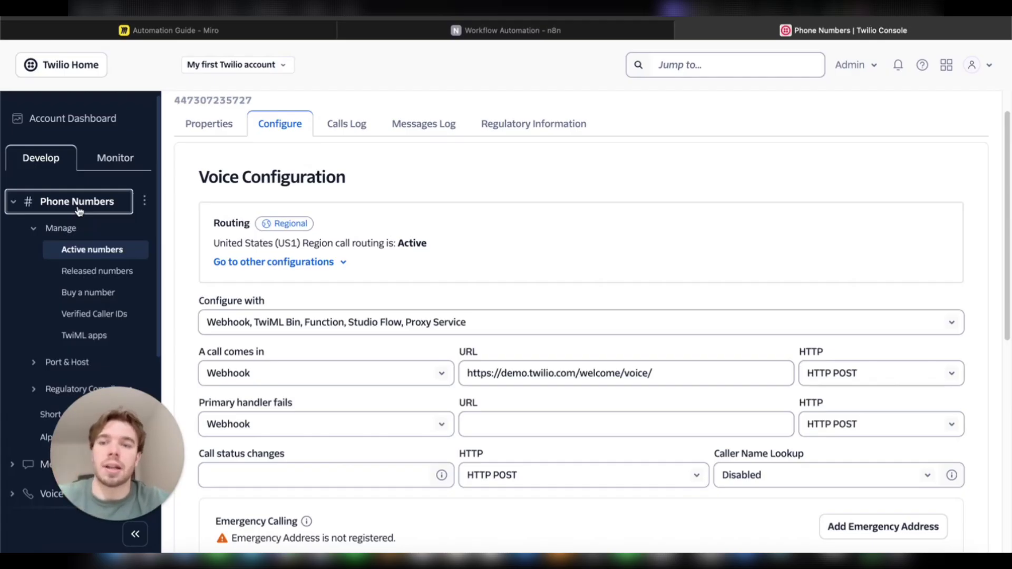
click(108, 251)
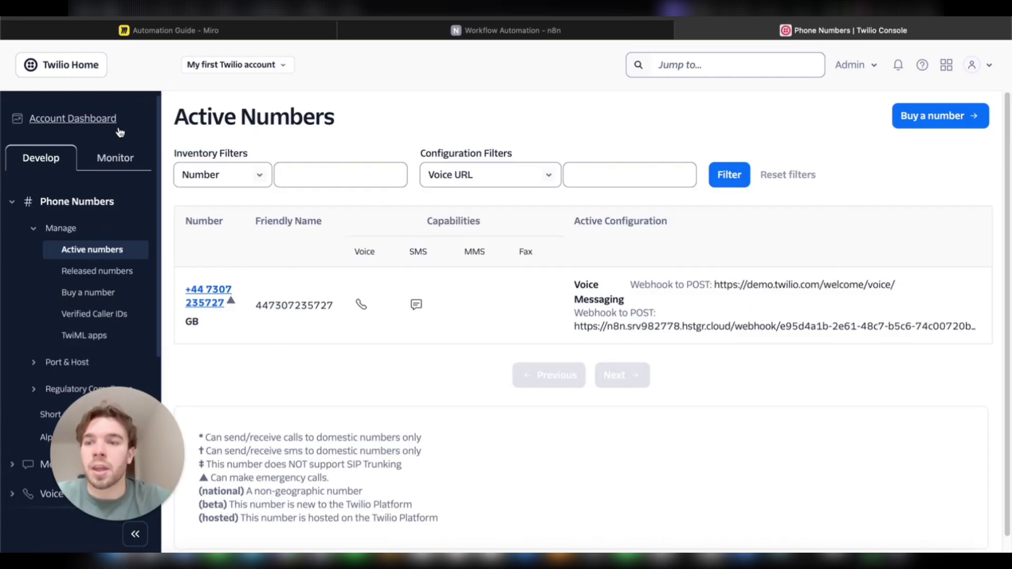
click(95, 119)
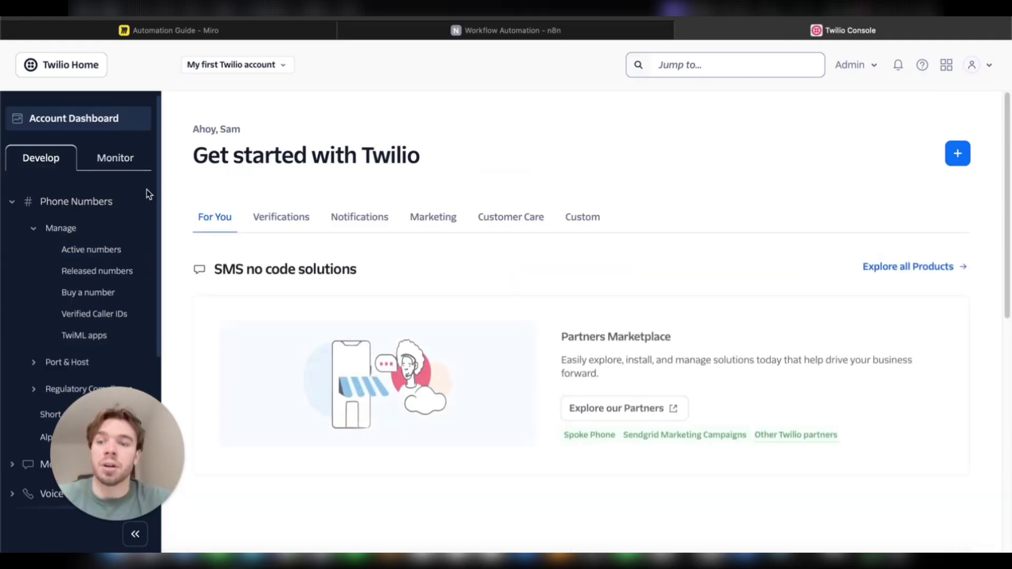
scroll(240, 221, down, 1)
scroll(228, 203, down, 5)
scroll(227, 203, up, 6)
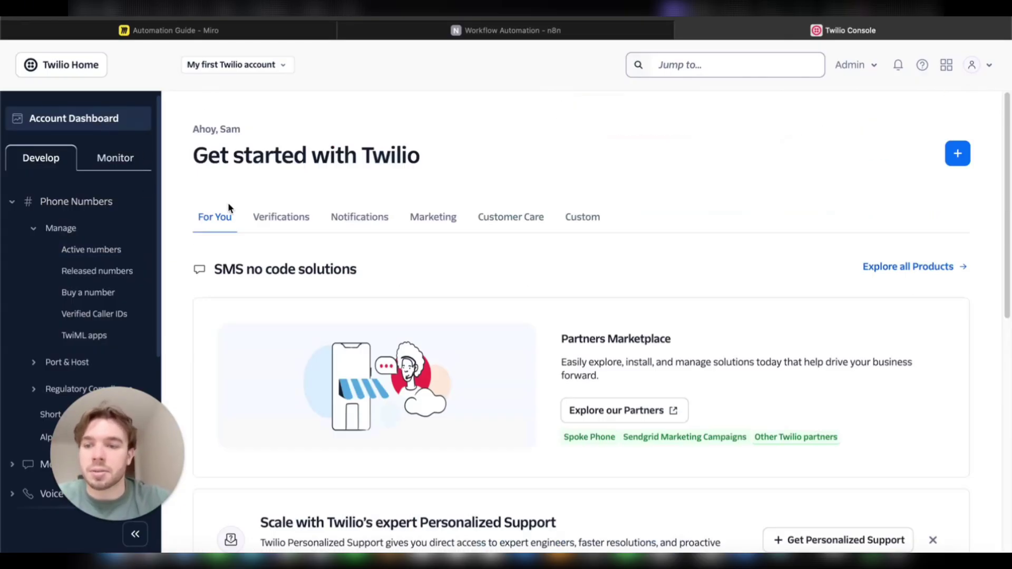
click(99, 248)
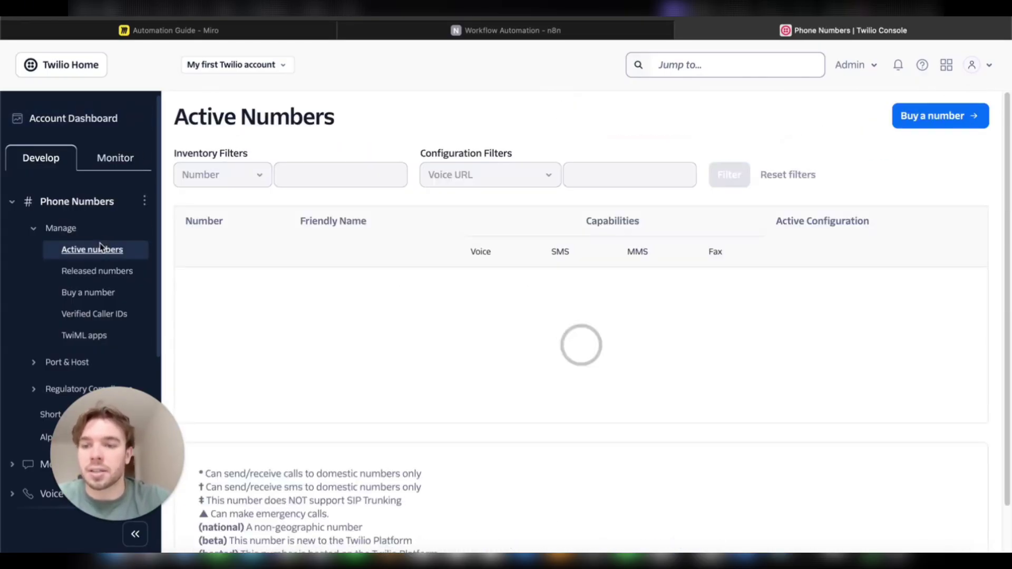
click(102, 291)
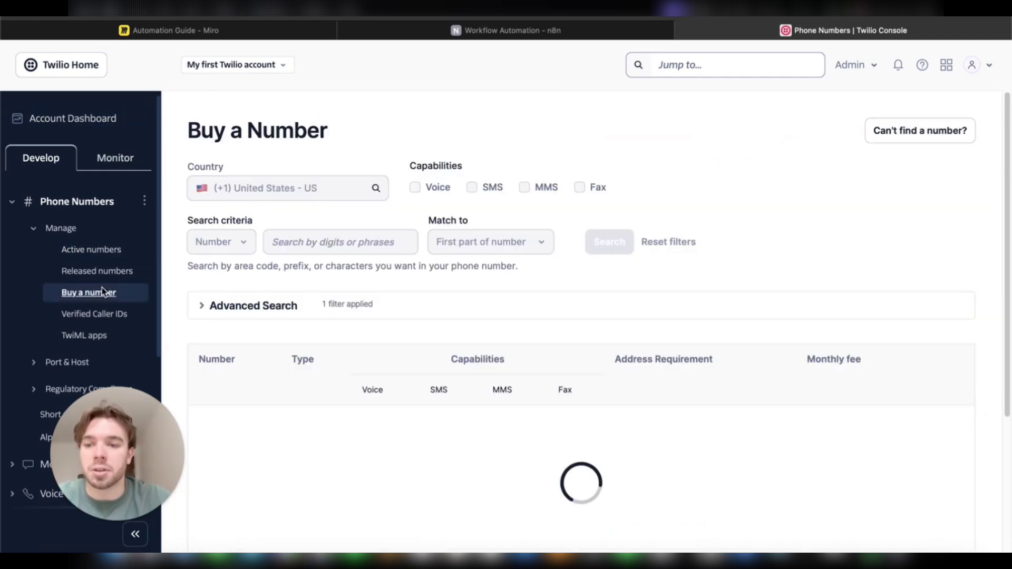
Step: Set the number search country to United Kingdom and untick Voice and Fax
click(105, 252)
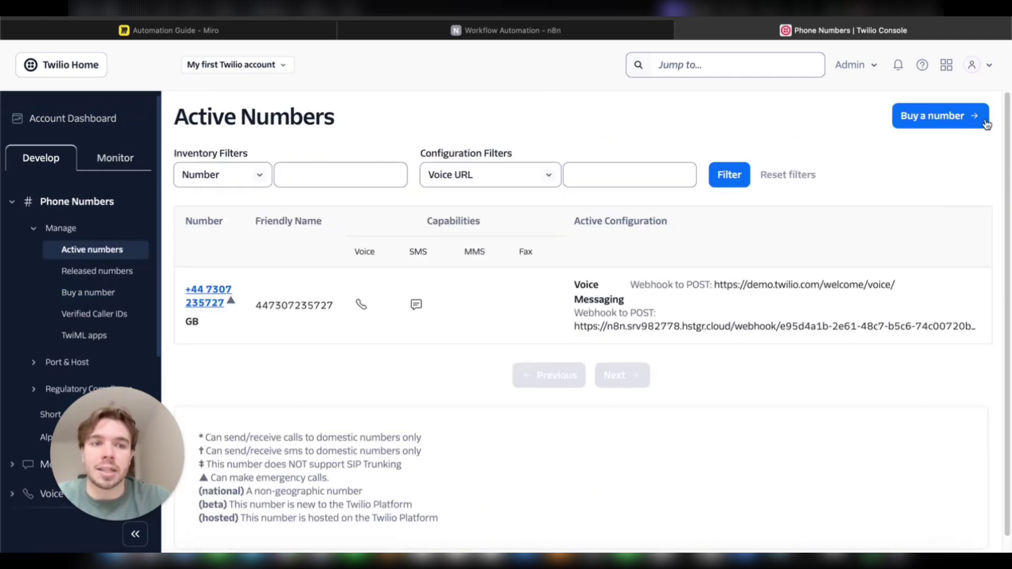
click(945, 117)
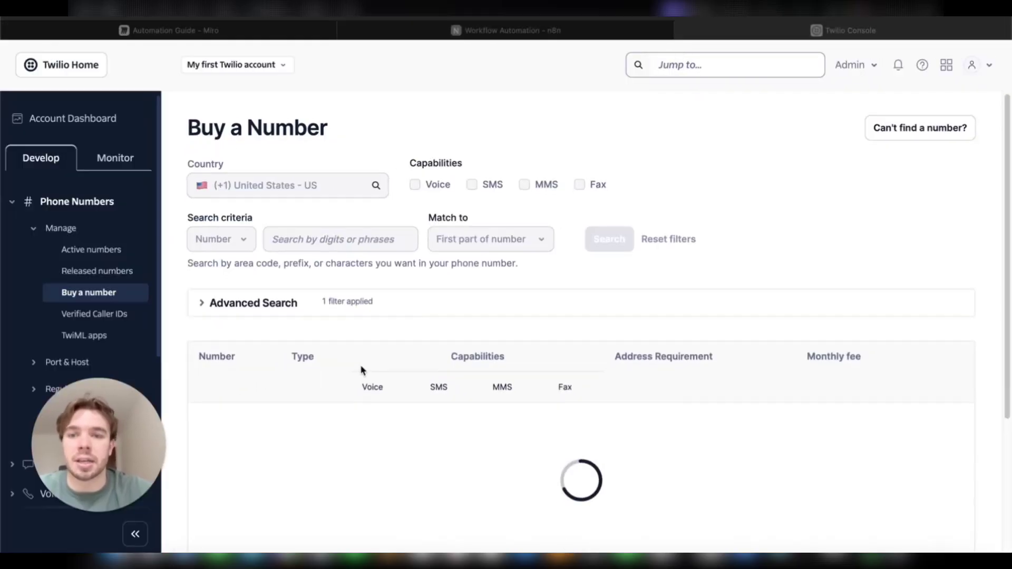
click(332, 183)
scroll(332, 183, down, 1)
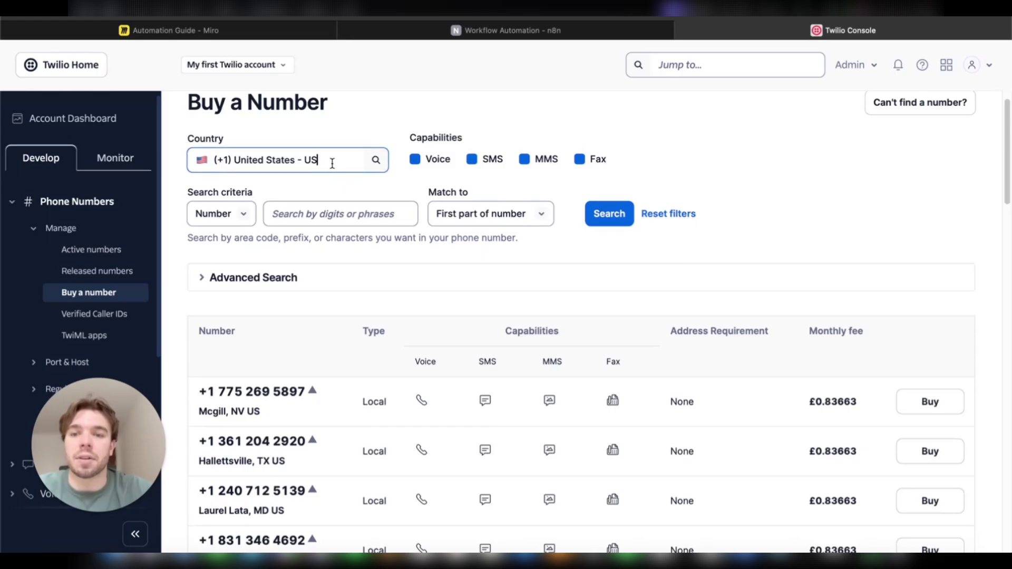
click(332, 164)
text(united)
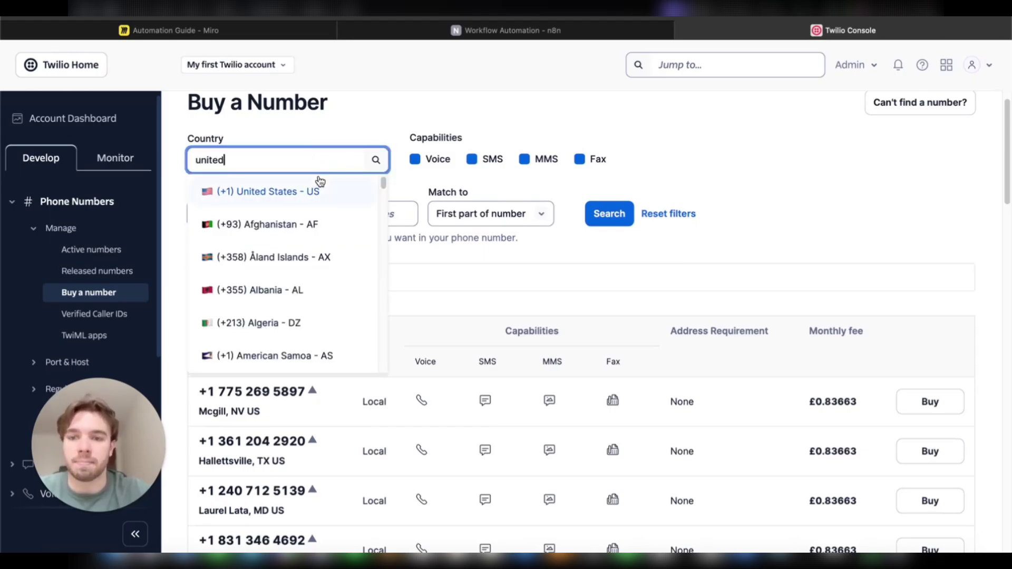
text( king)
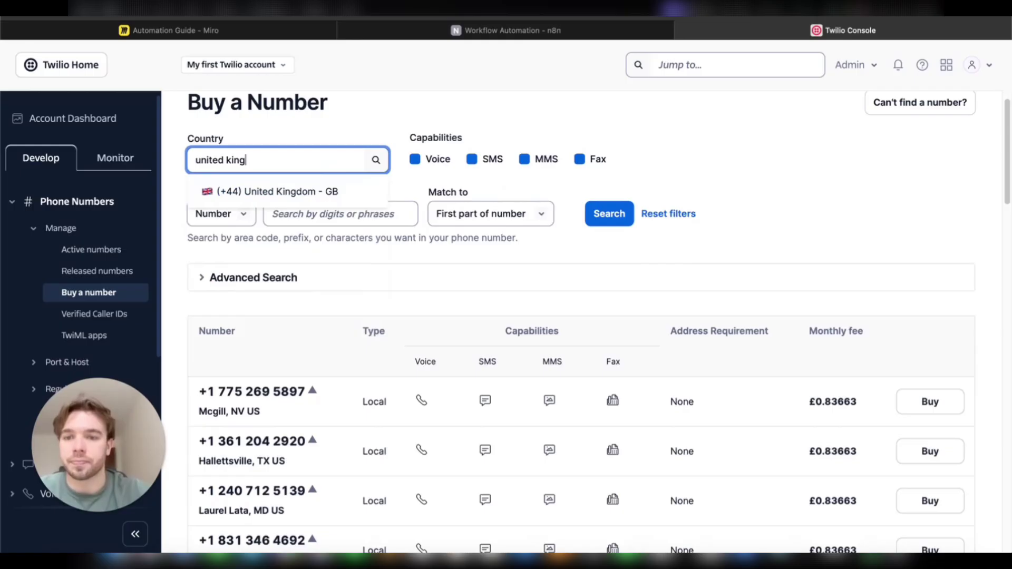
click(267, 184)
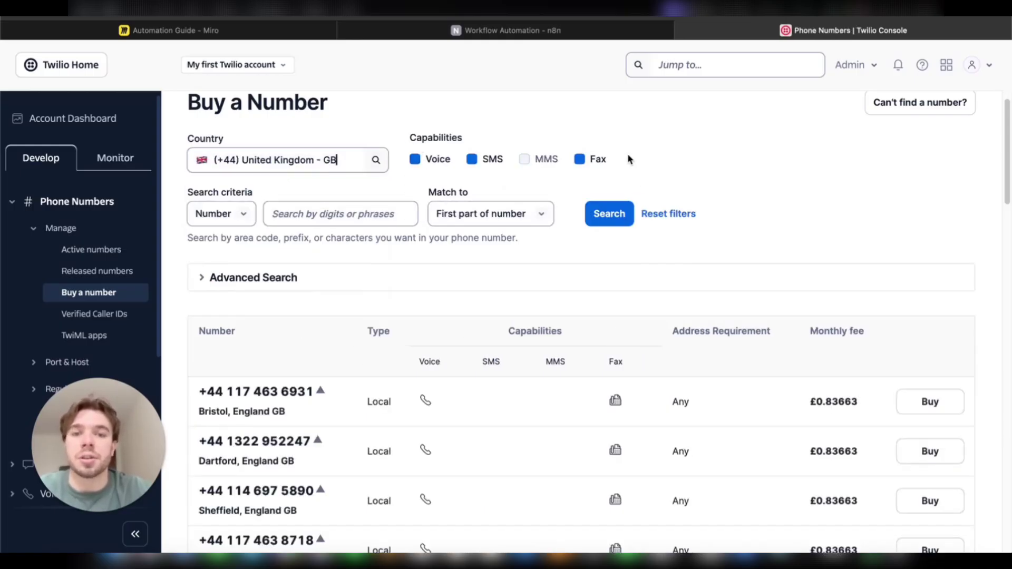
click(415, 160)
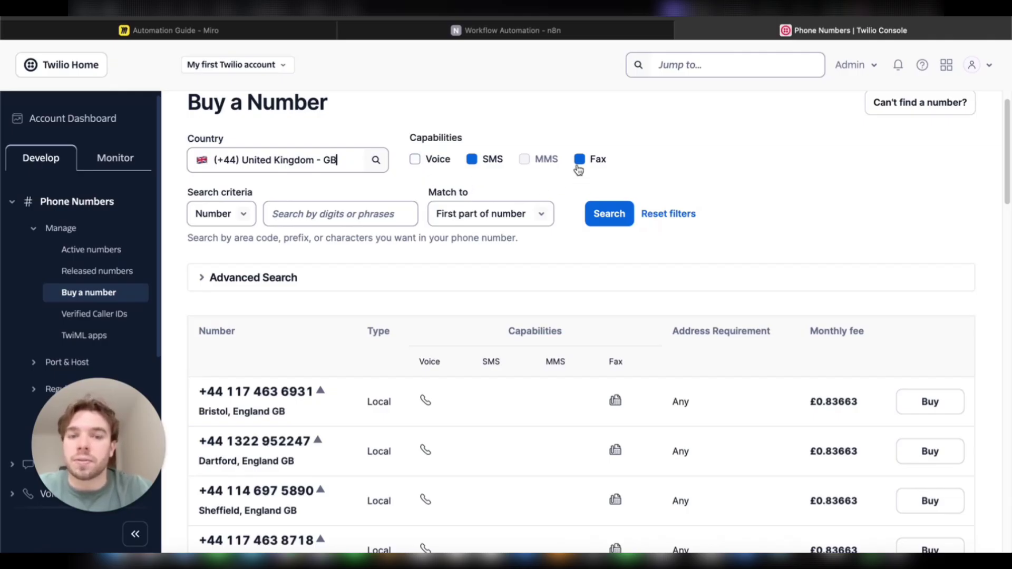
click(579, 167)
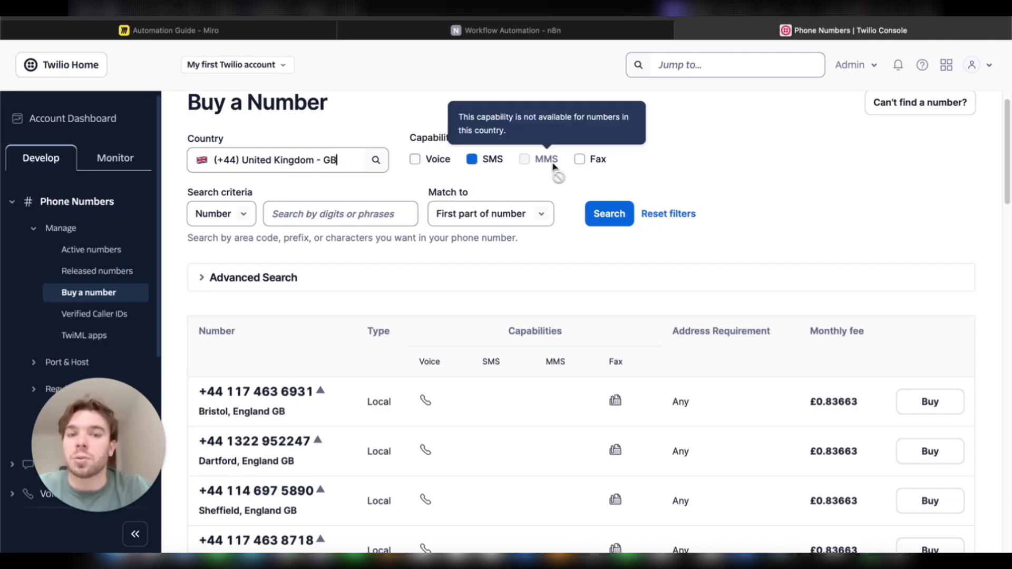
Step: Search UK SMS numbers and start buying the first Bristol number at £0.83663 monthly
click(610, 215)
scroll(613, 243, down, 1)
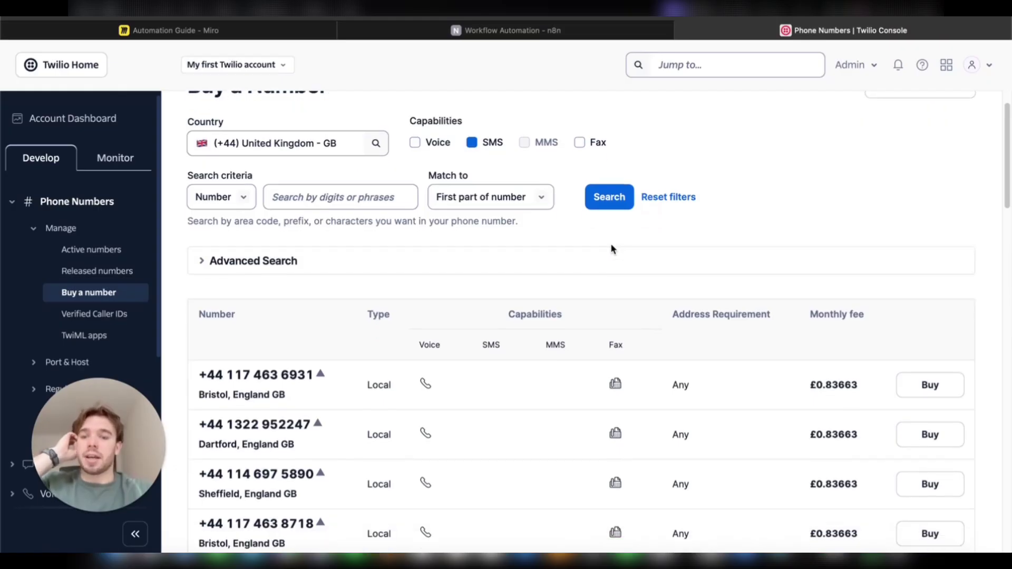
scroll(612, 248, down, 5)
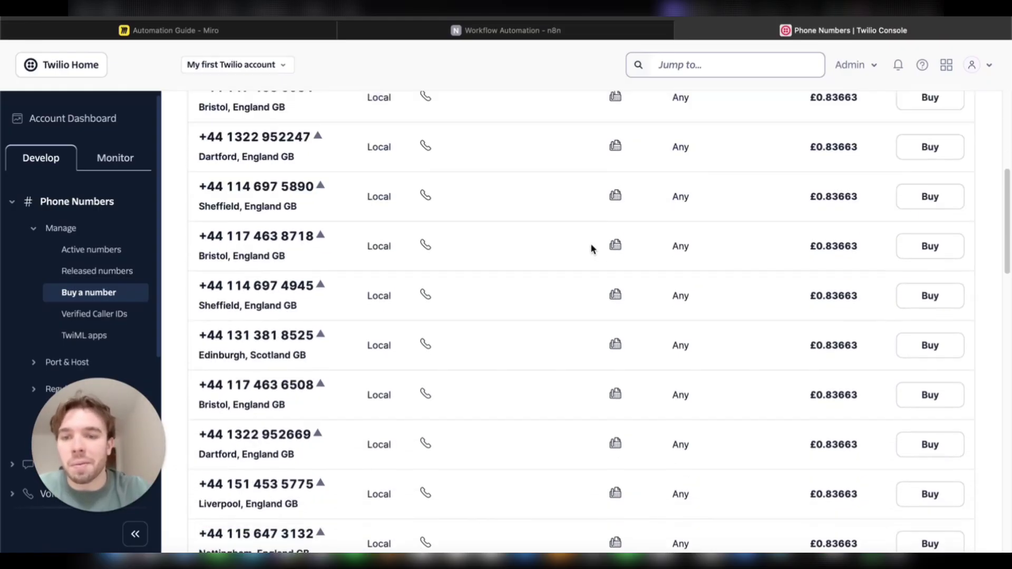
scroll(541, 216, up, 6)
scroll(541, 220, down, 1)
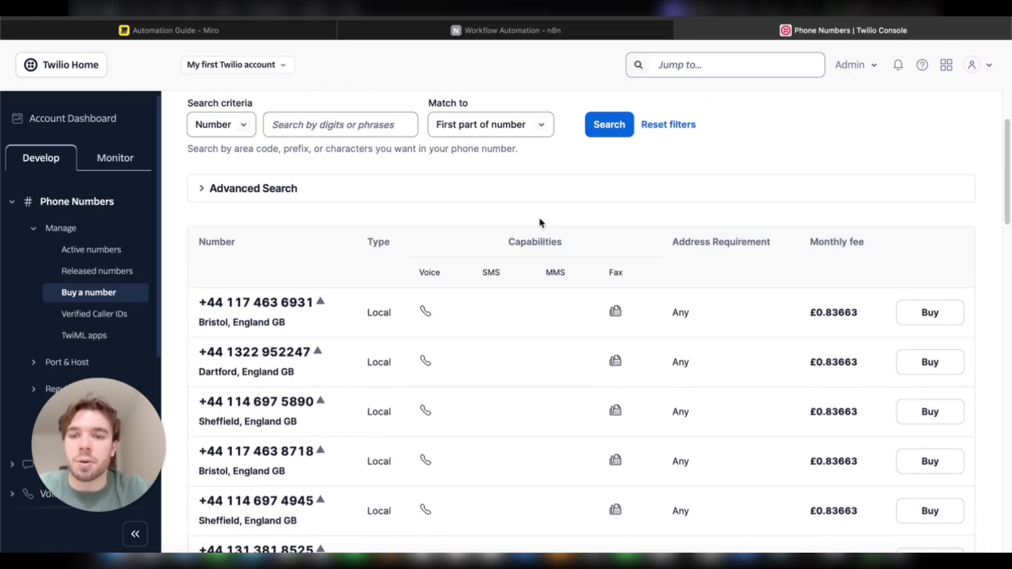
scroll(540, 222, down, 1)
scroll(529, 246, up, 2)
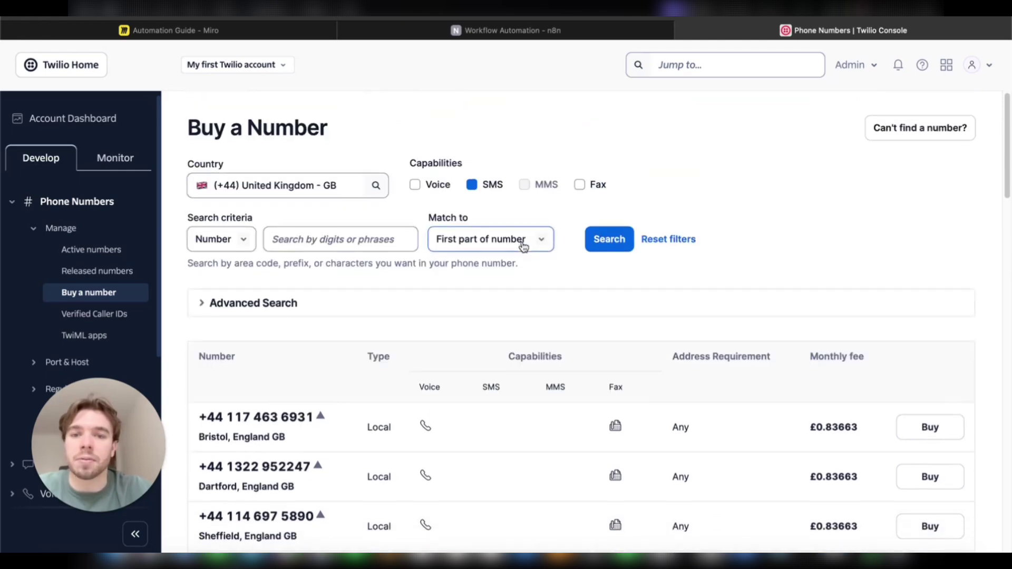
scroll(521, 240, down, 3)
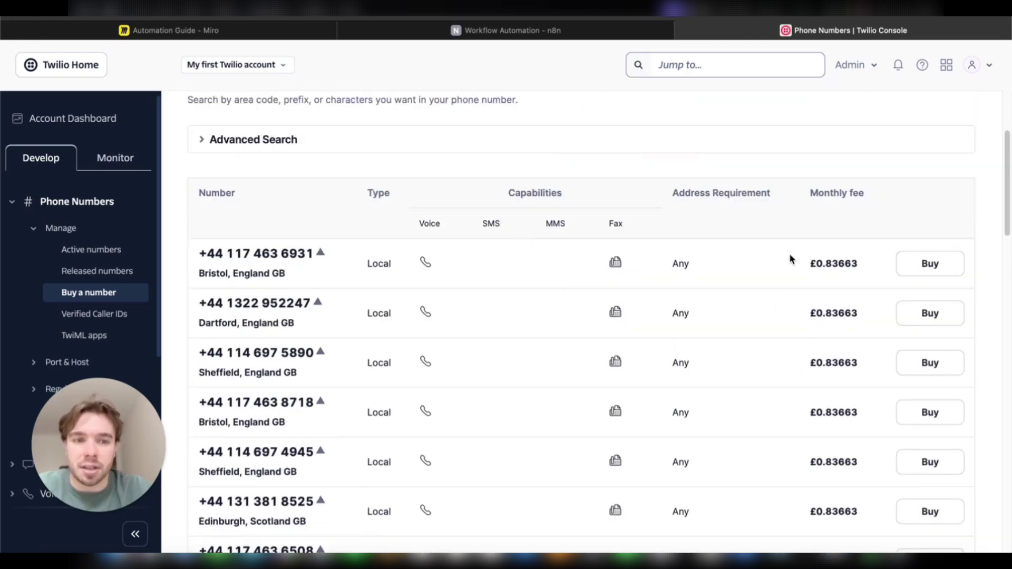
drag(809, 235, 847, 170)
click(843, 166)
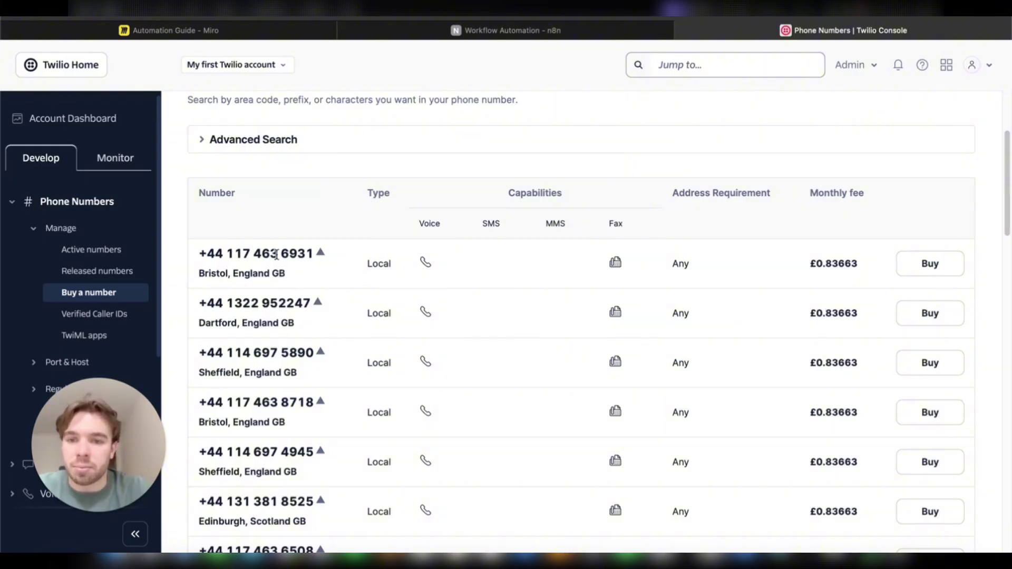
click(927, 273)
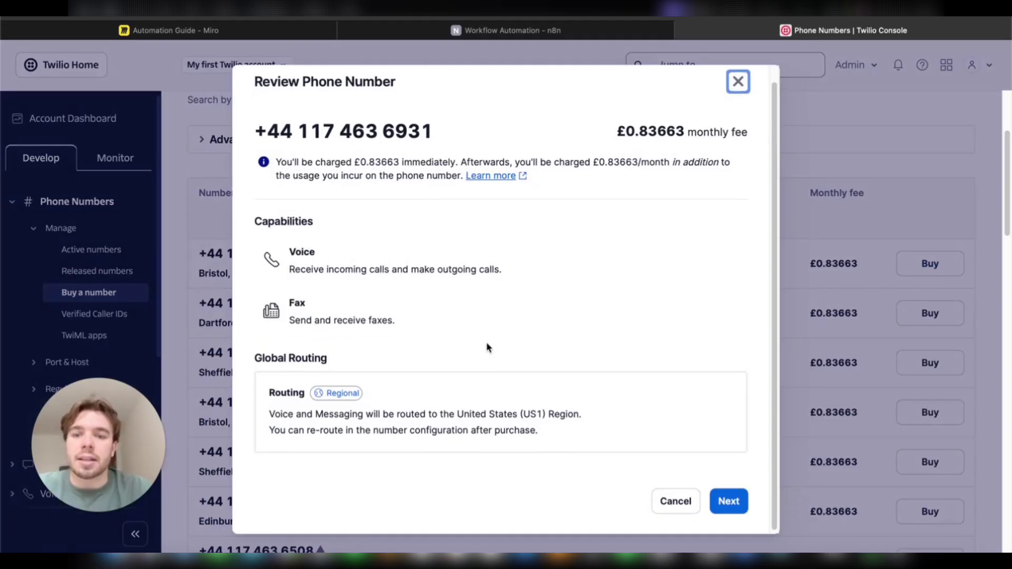
Step: Declare the end user as an Individual and choose to create your own GB Local regulatory bundle
click(727, 515)
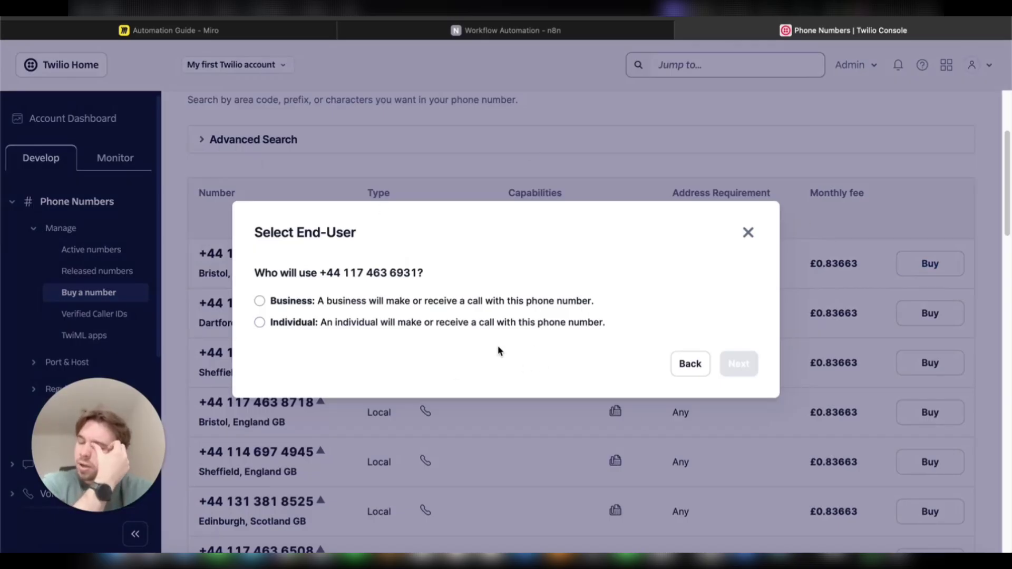
click(322, 326)
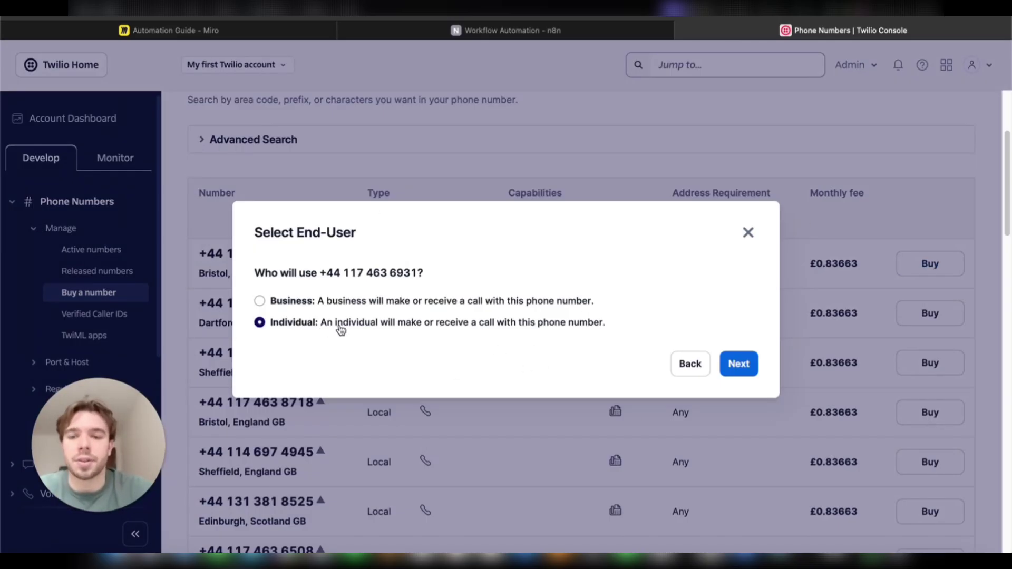
click(757, 365)
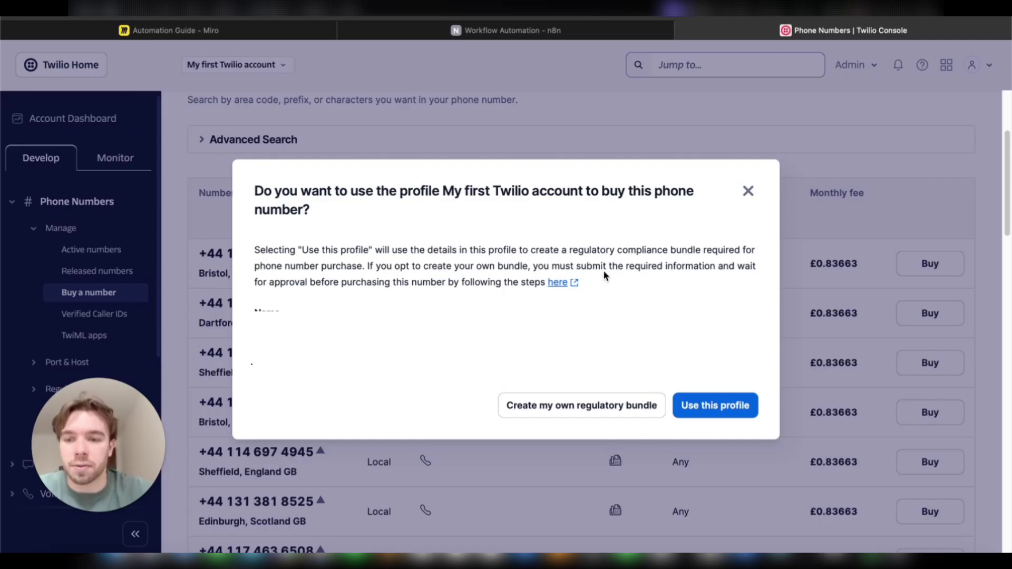
click(550, 410)
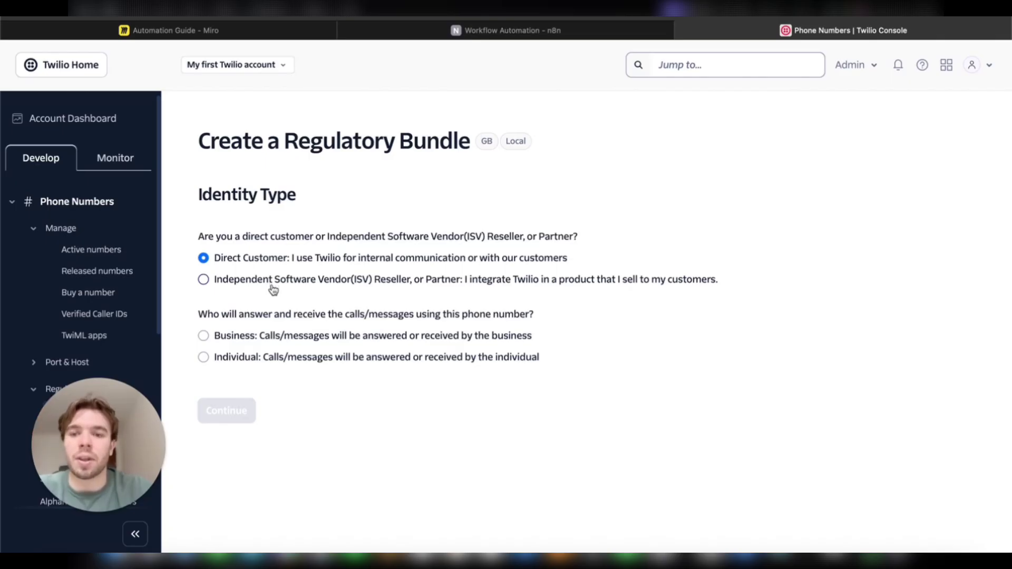
Step: Confirm the UK number's incoming messages use the n8n Webhook, then return to n8n
click(106, 251)
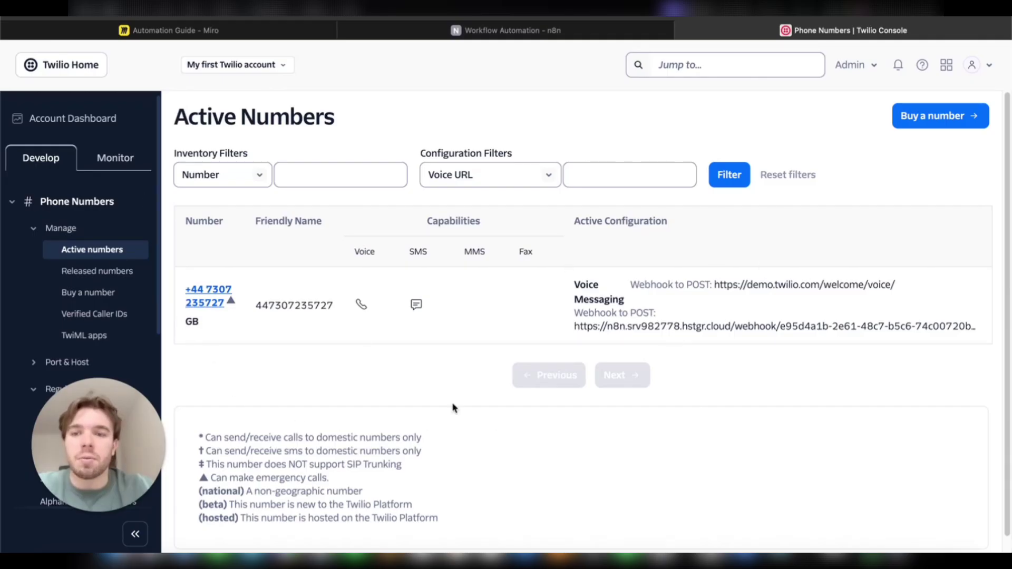
click(215, 300)
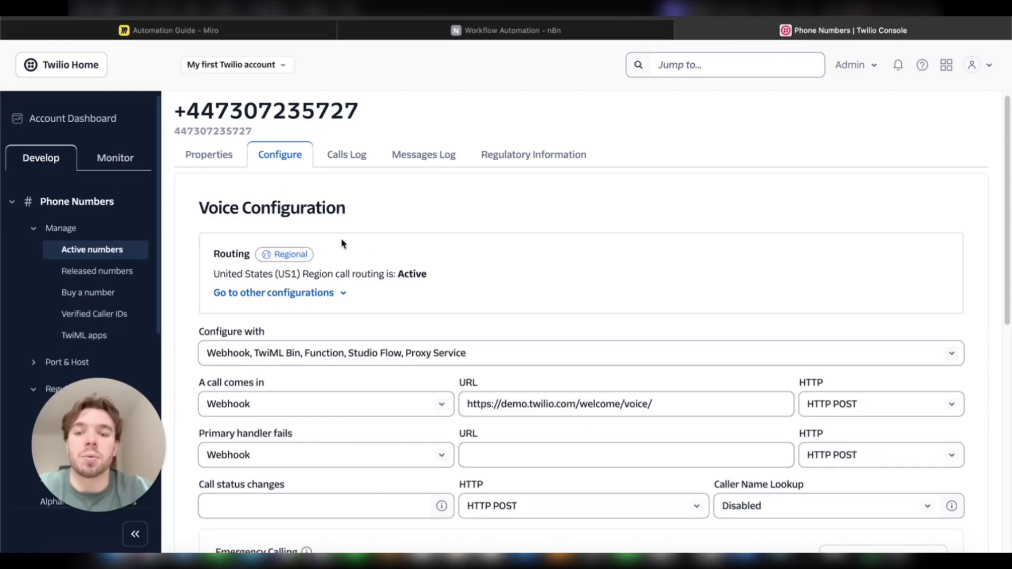
scroll(340, 238, down, 4)
scroll(339, 242, up, 1)
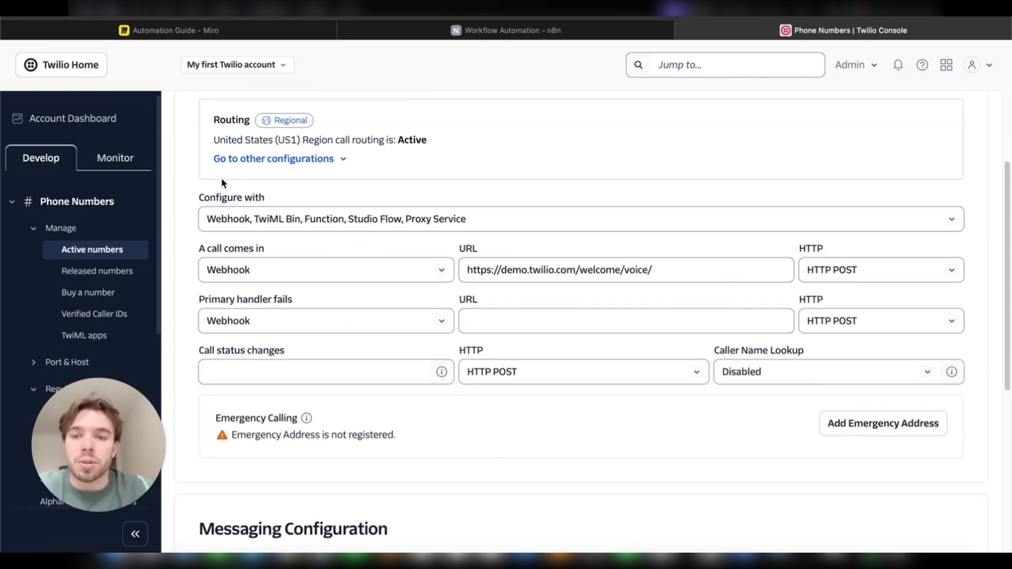
scroll(421, 293, down, 7)
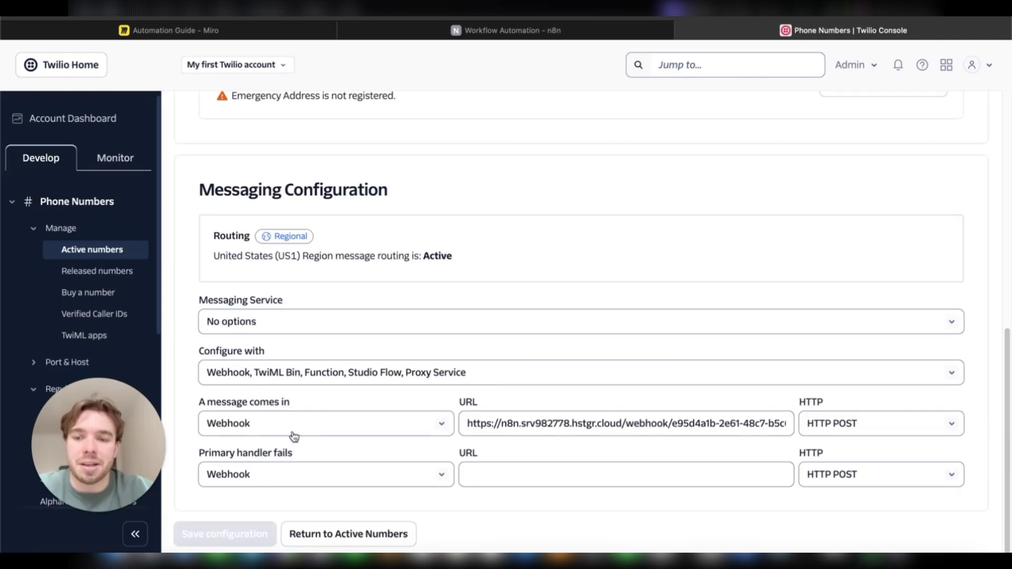
click(301, 425)
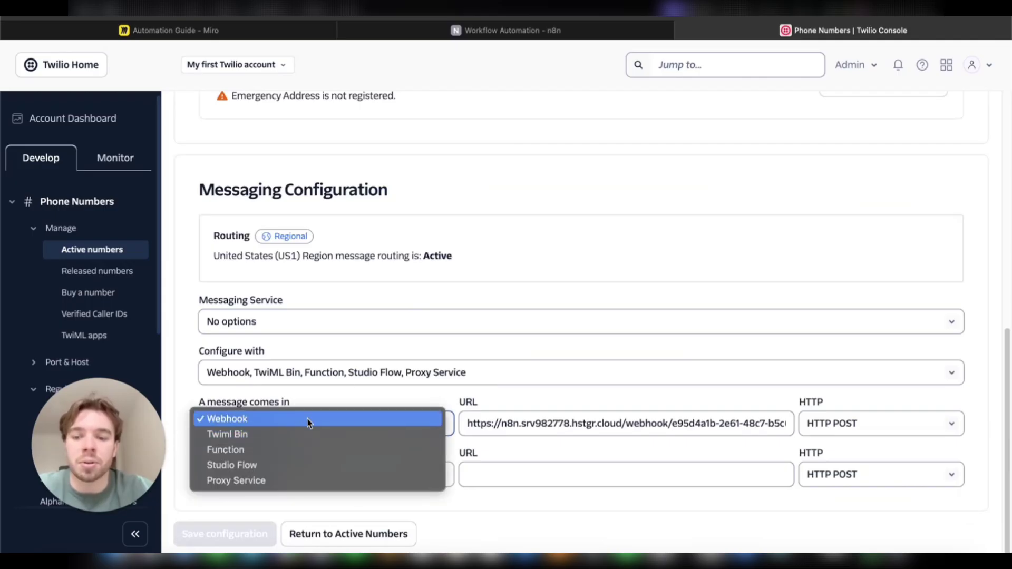
click(565, 399)
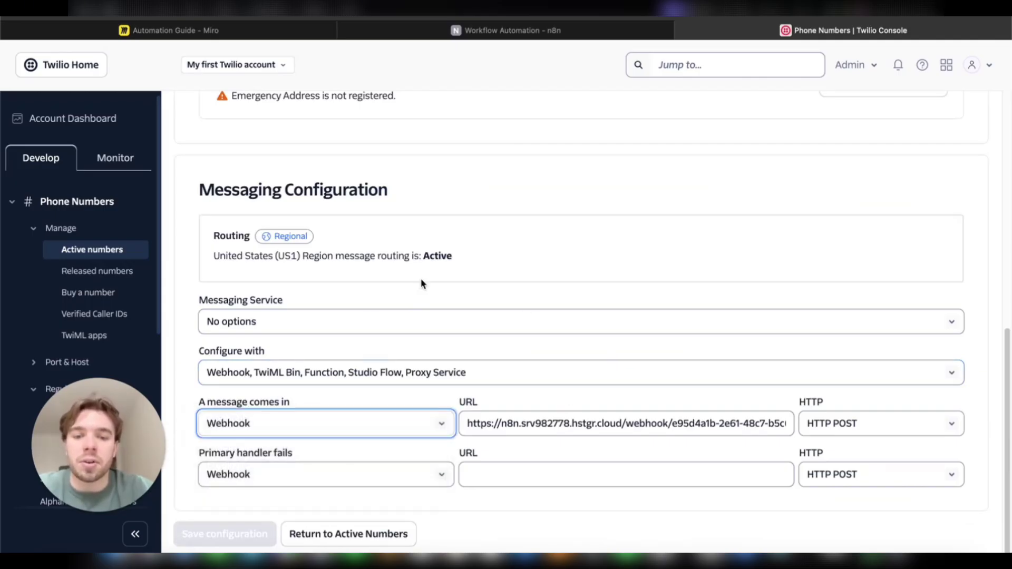
click(553, 30)
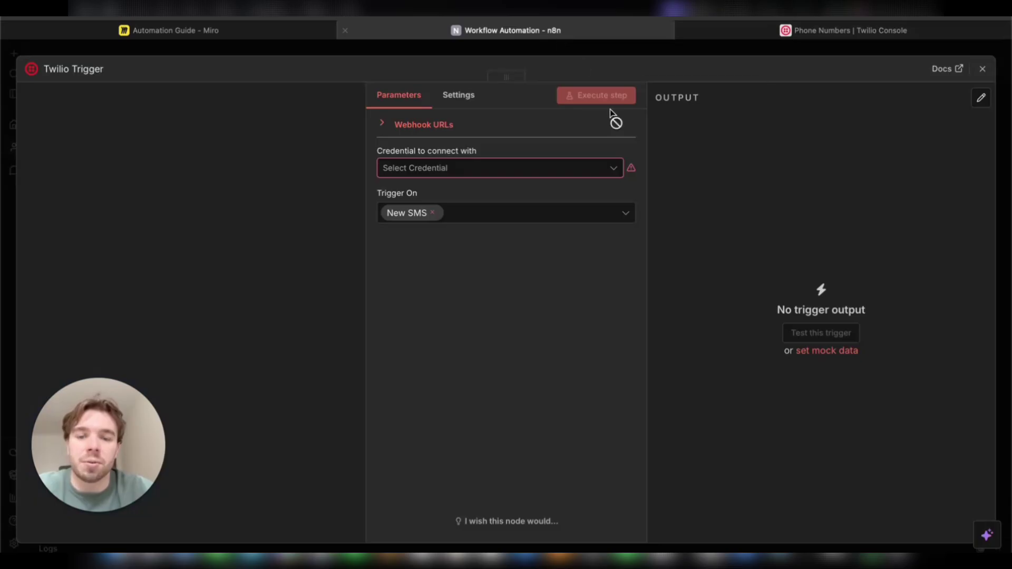
Step: Connect an AI Agent node after the Twilio Trigger on the canvas
click(982, 69)
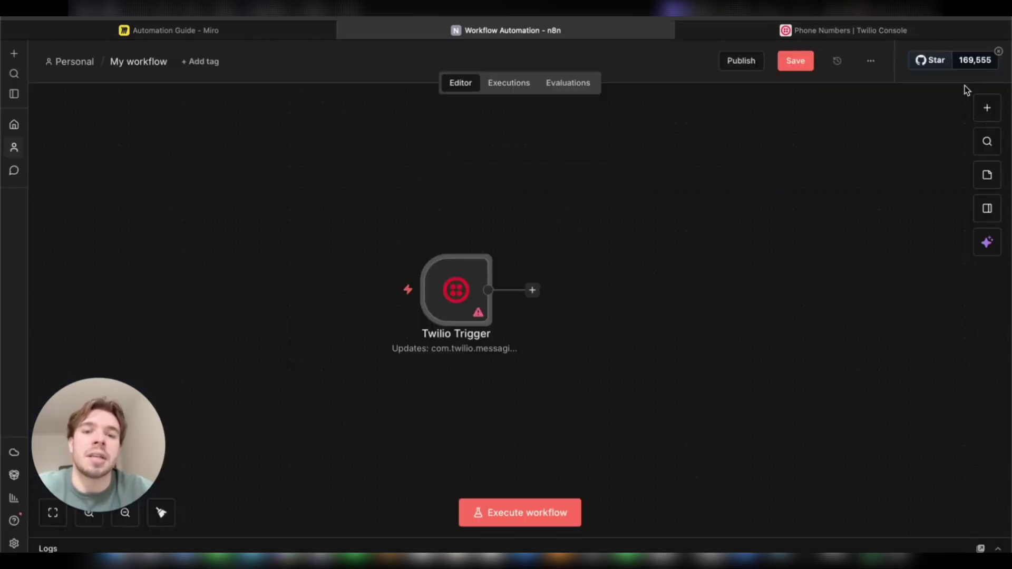
scroll(561, 341, right, 5)
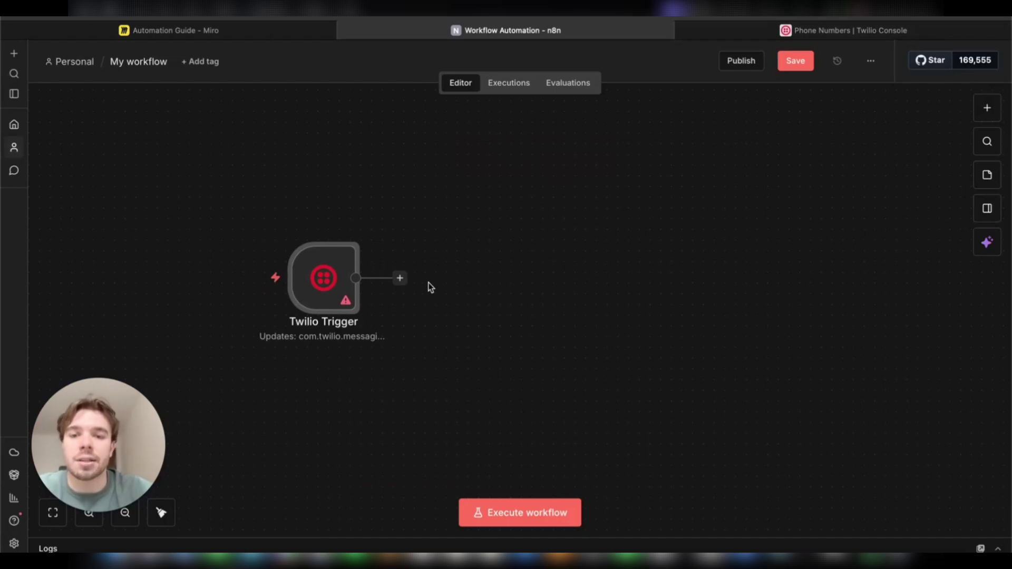
click(400, 279)
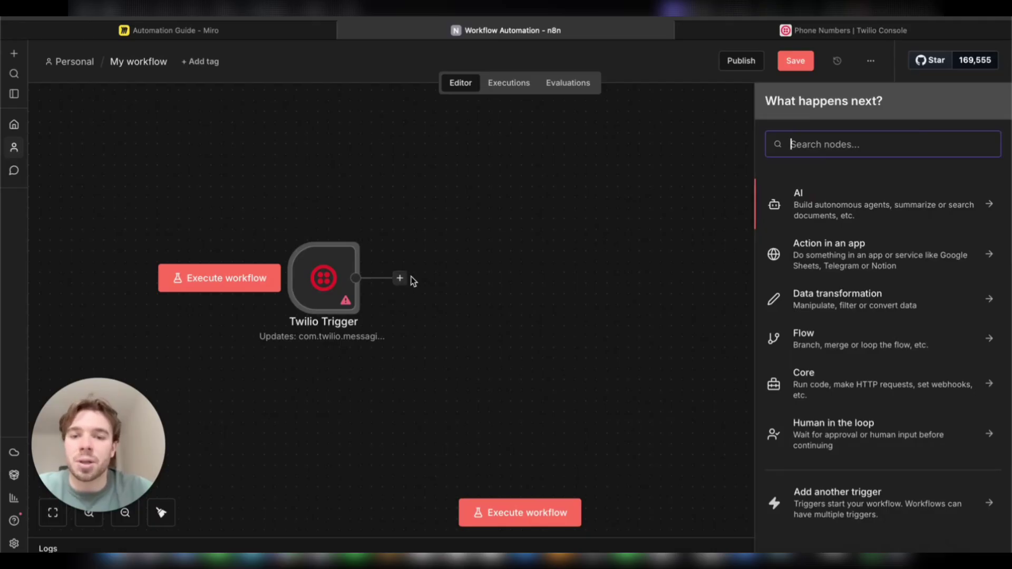
click(879, 215)
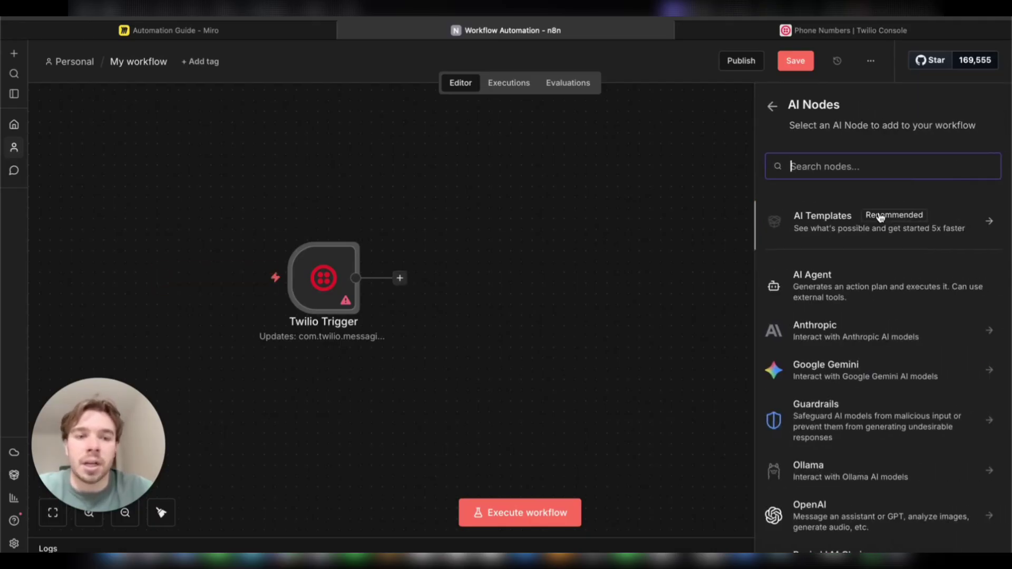
click(869, 286)
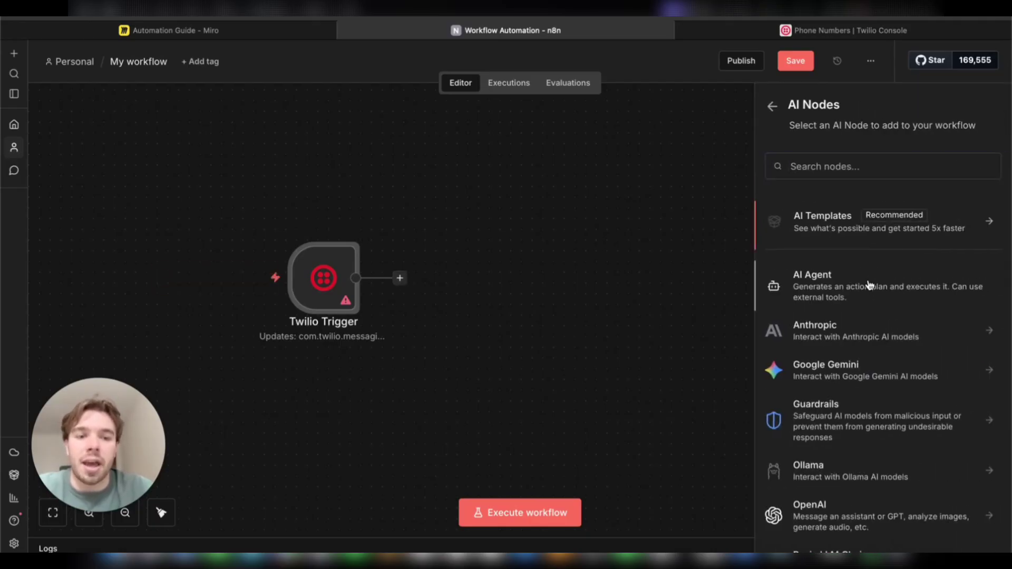
key(Escape)
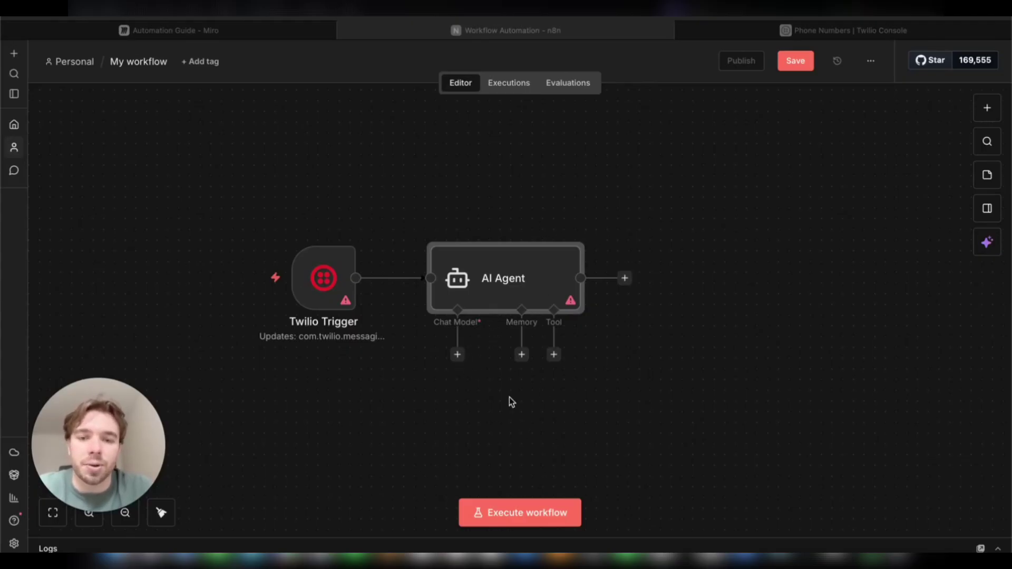
Step: Attach an OpenAI Chat Model using the existing OpenAi account and gpt-4.1-mini
click(457, 354)
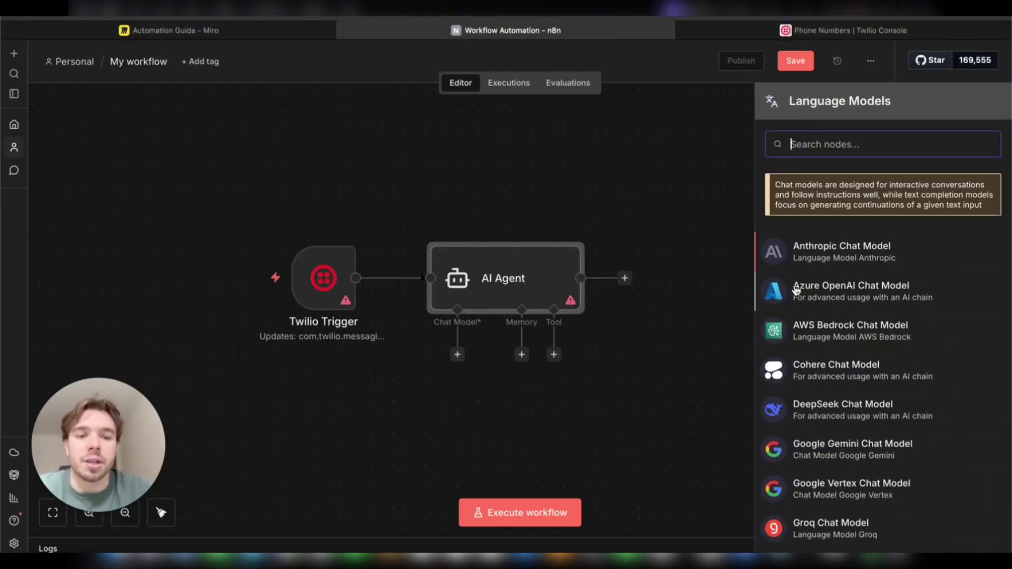
scroll(822, 311, down, 3)
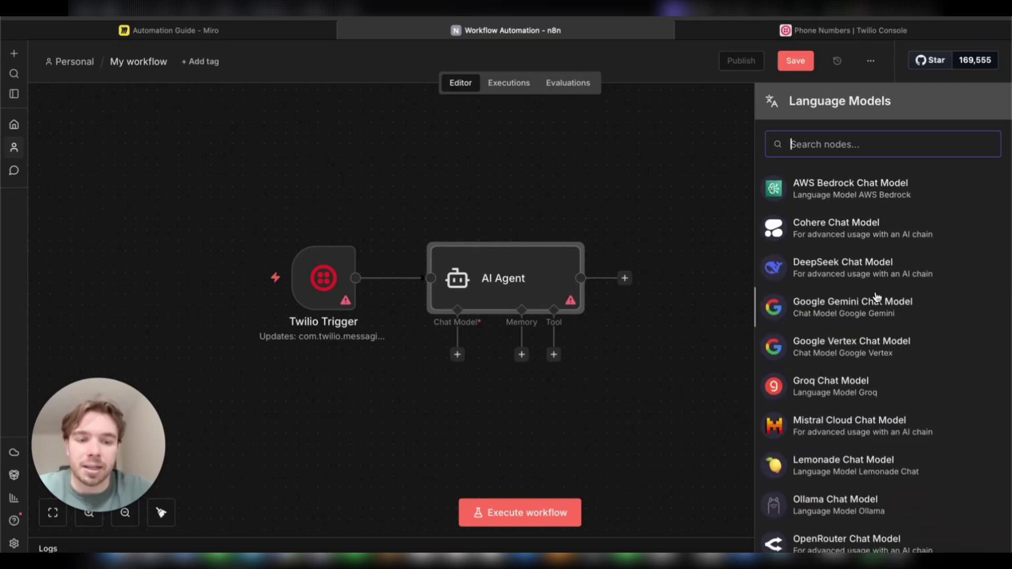
scroll(876, 297, down, 5)
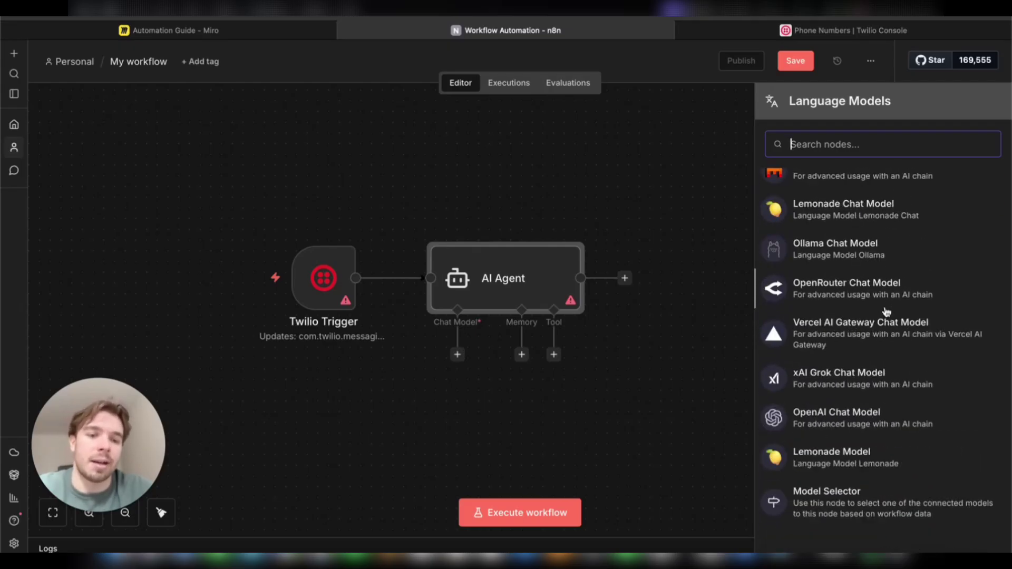
click(882, 422)
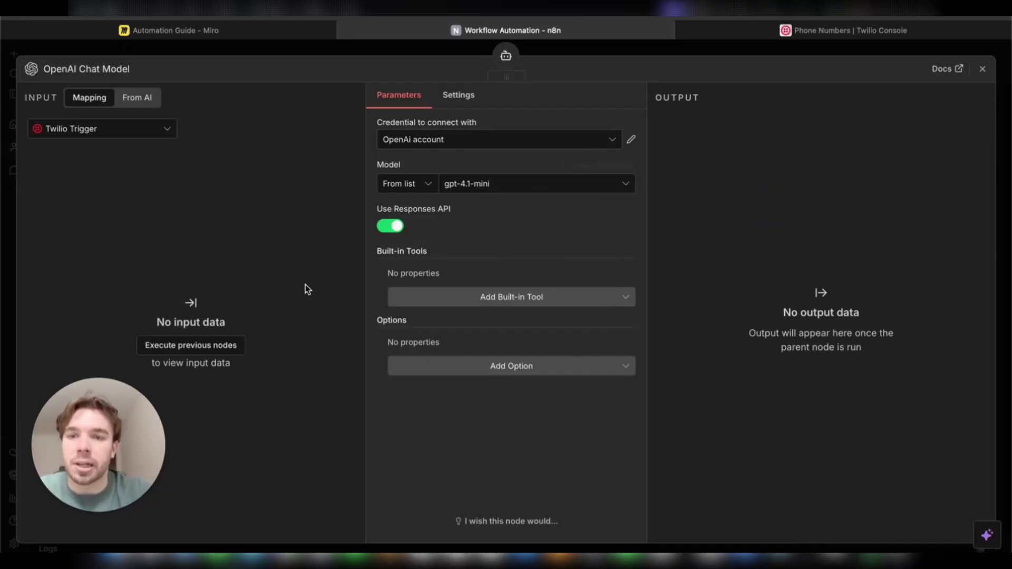
click(430, 146)
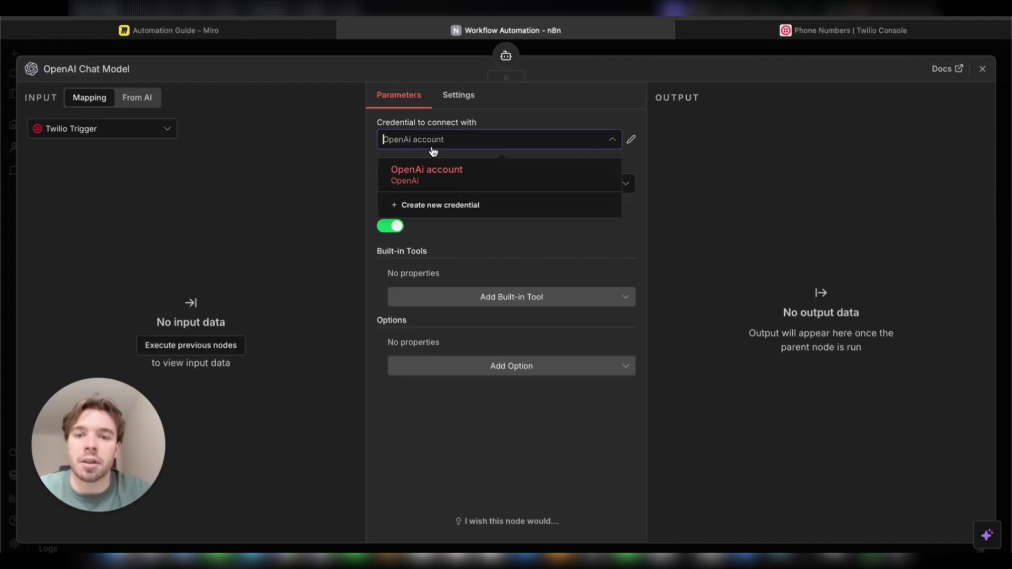
click(454, 204)
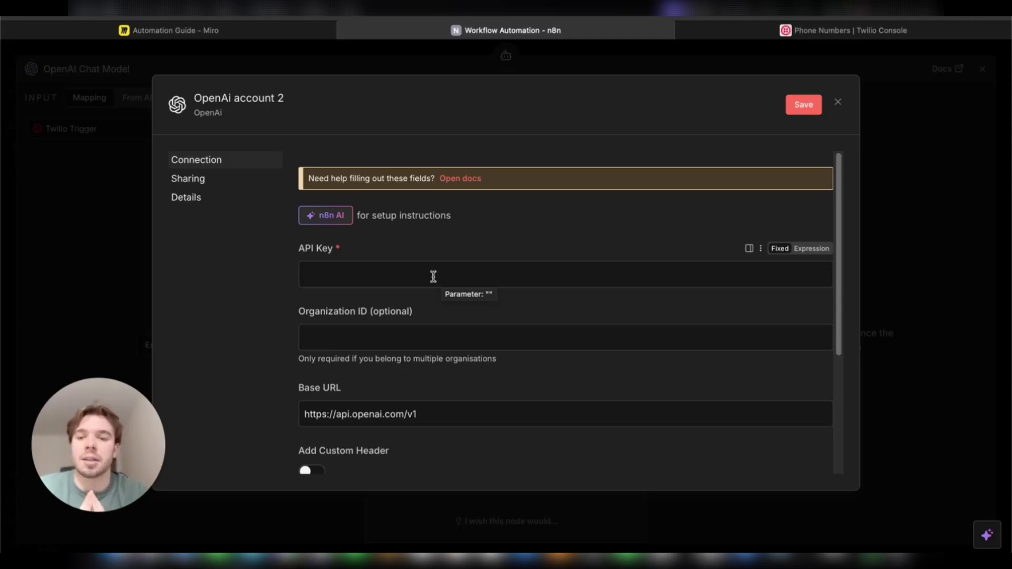
click(837, 103)
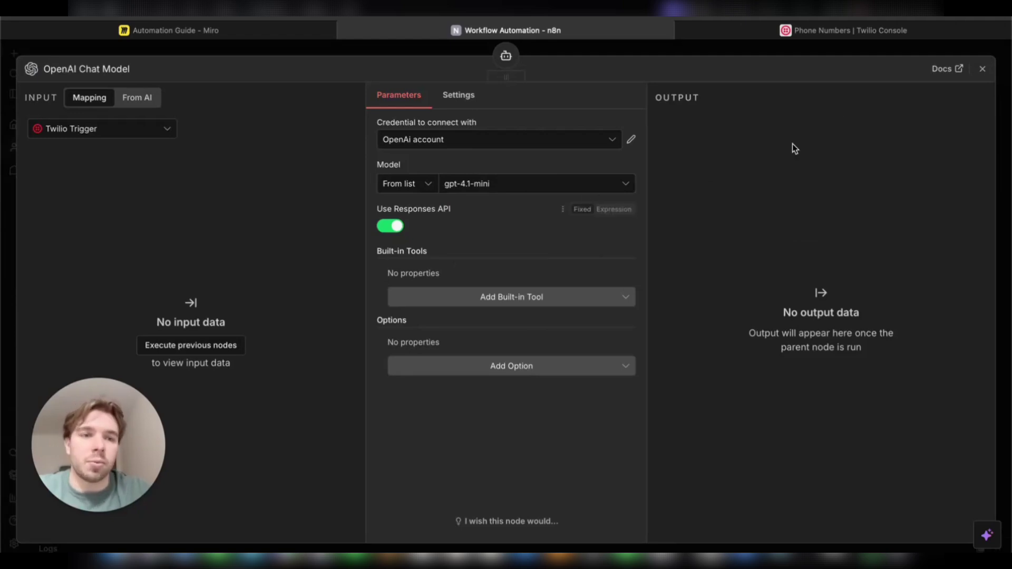
click(983, 69)
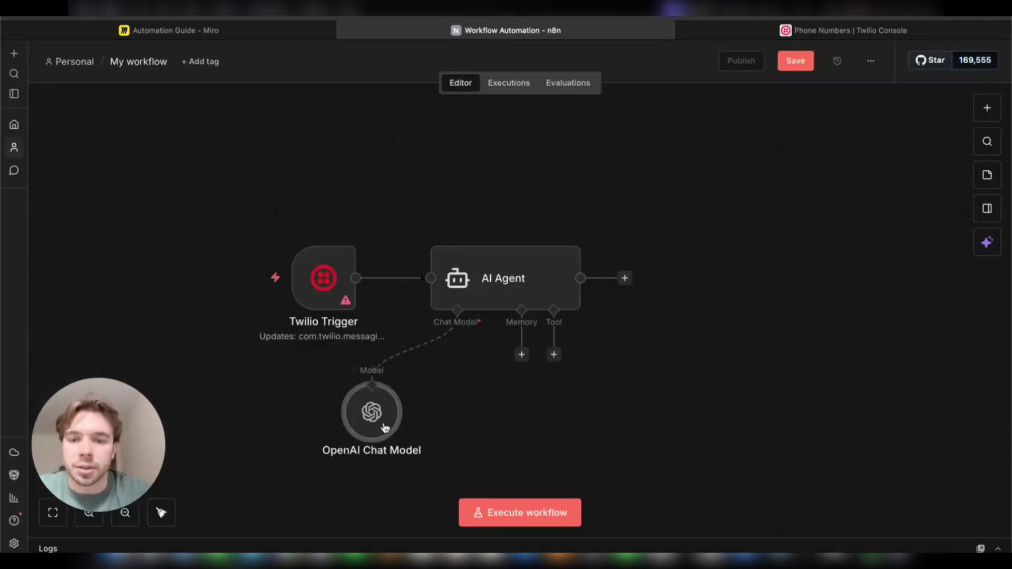
drag(384, 425, 427, 425)
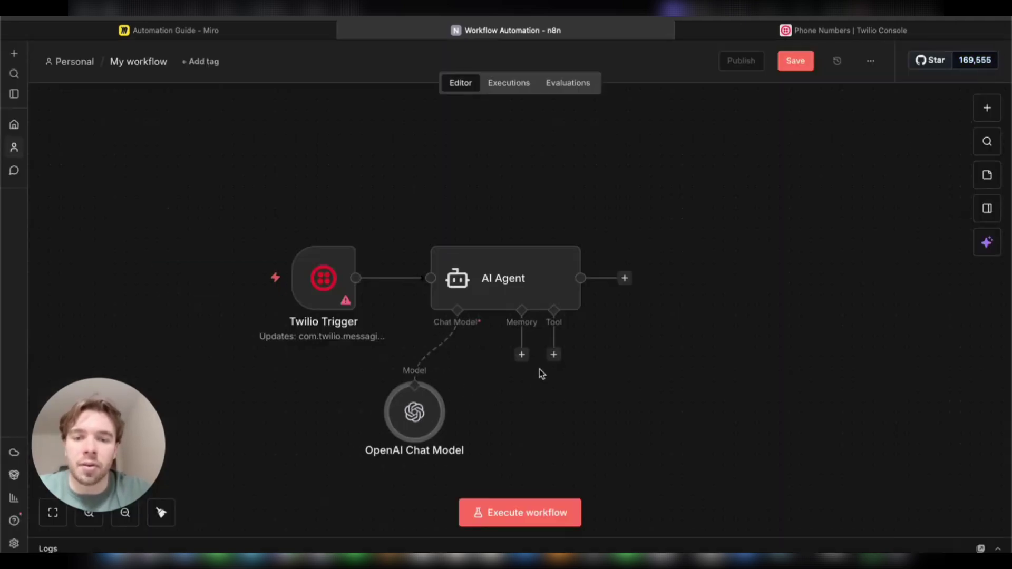
Step: Add a Simple Memory node with a 5-interaction context window under the agent's Memory input
click(522, 355)
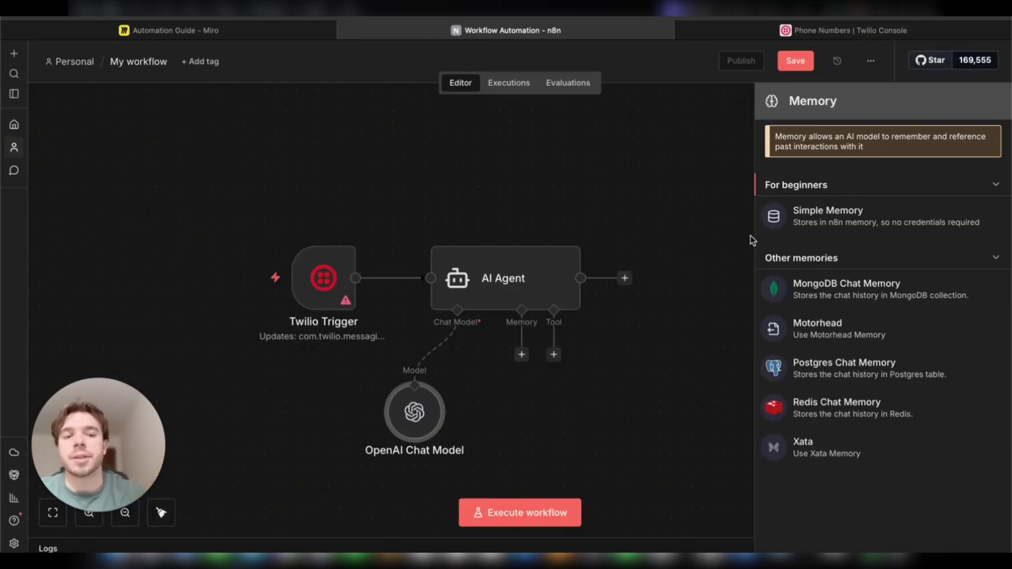
click(835, 223)
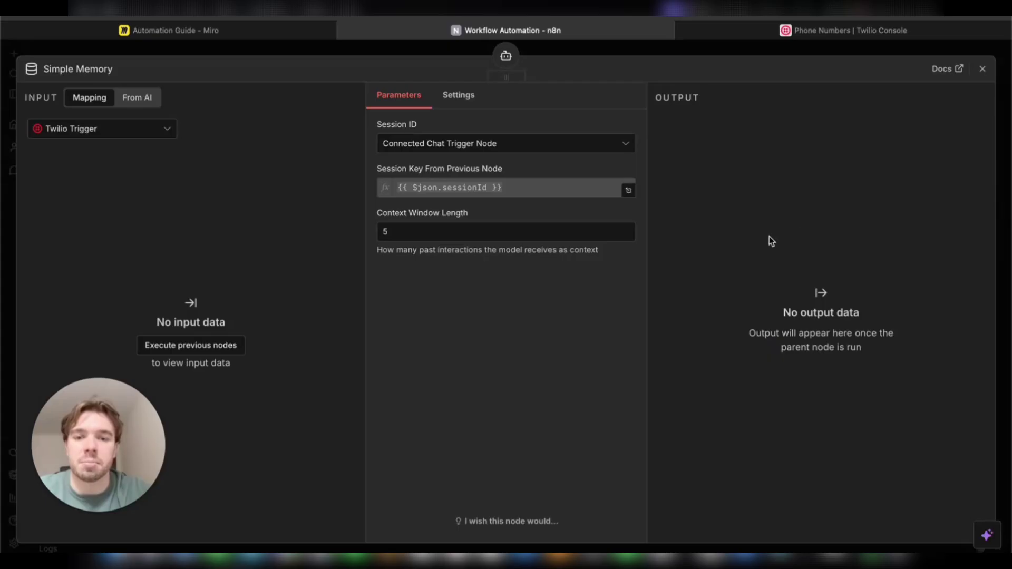
click(981, 69)
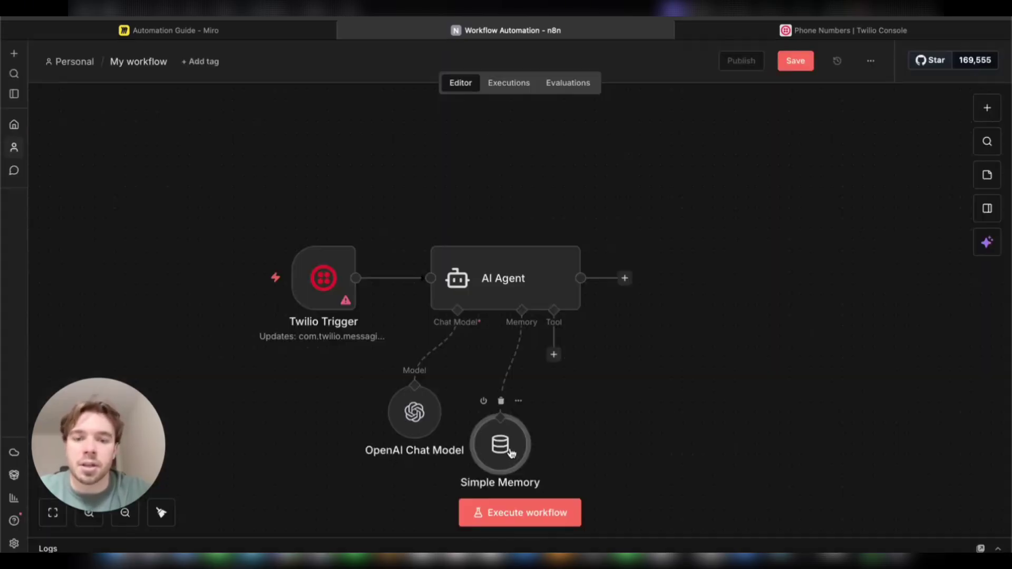
drag(542, 428, 531, 439)
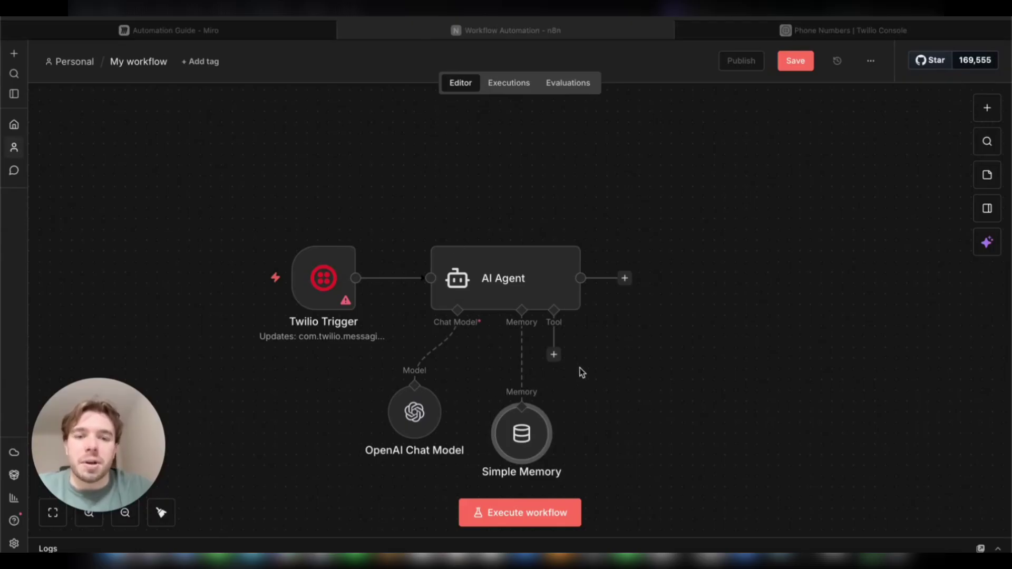
Step: Add a Twilio 'Send an SMS/MMS/WhatsApp message' node after the AI Agent
click(625, 278)
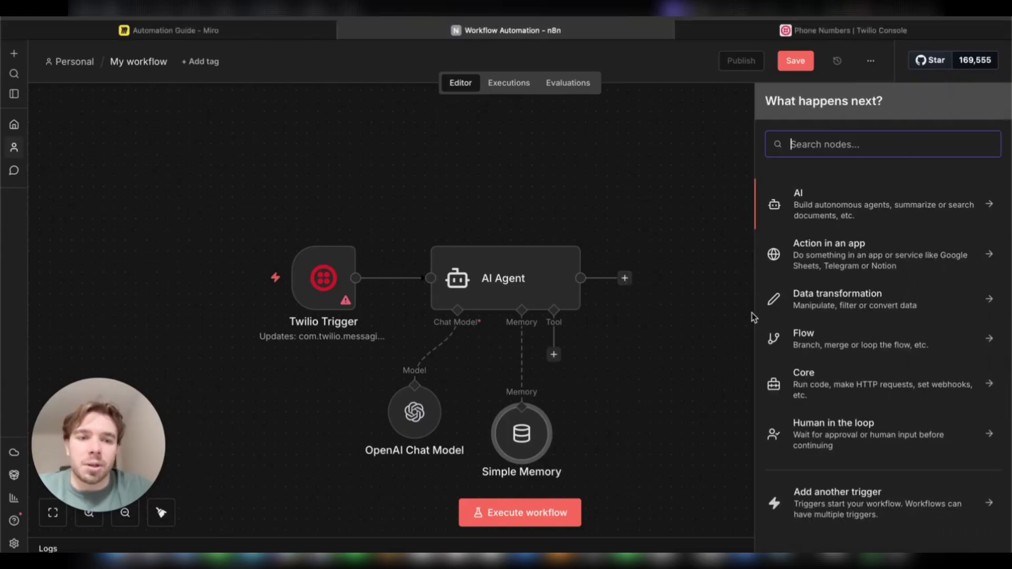
text(tw)
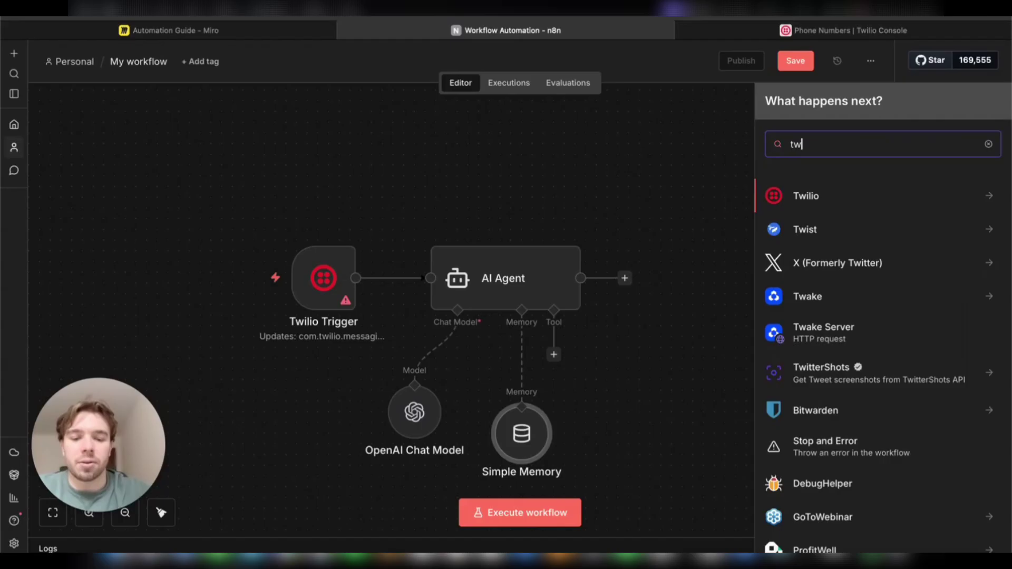
text(ili)
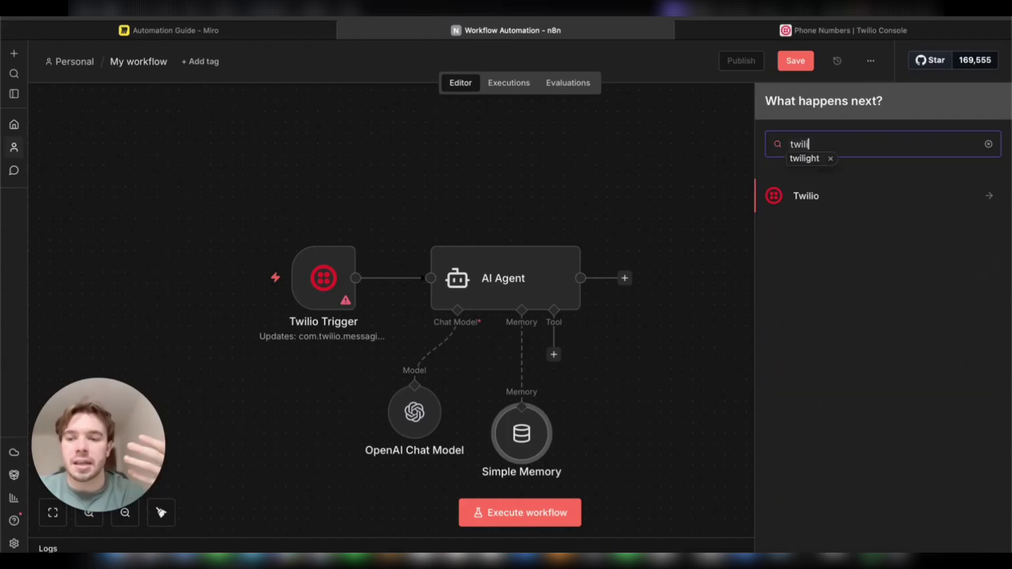
key(Down)
key(Return)
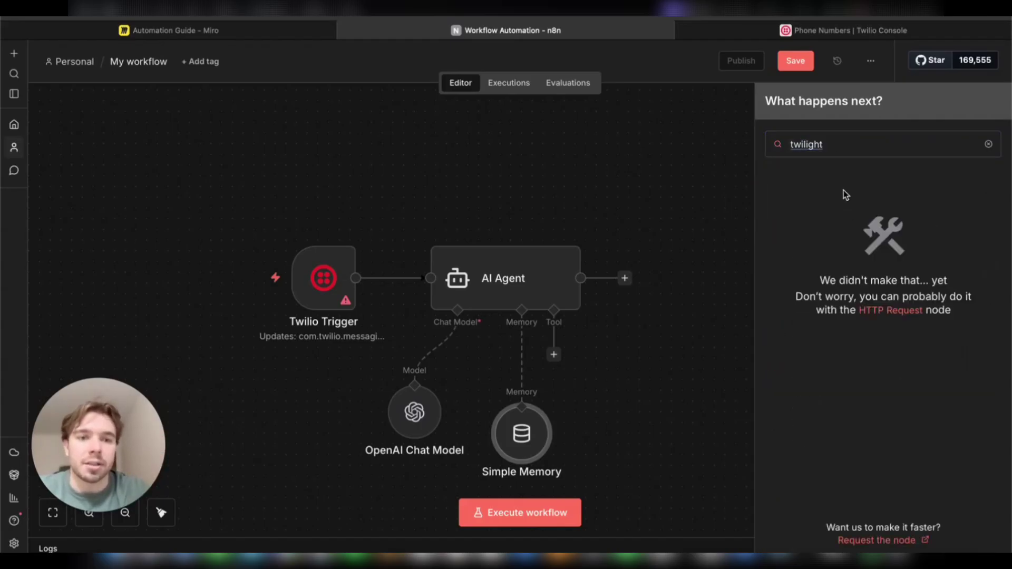
click(843, 147)
key(BackSpace)
key(BackSpace)
key(BackSpace)
key(BackSpace)
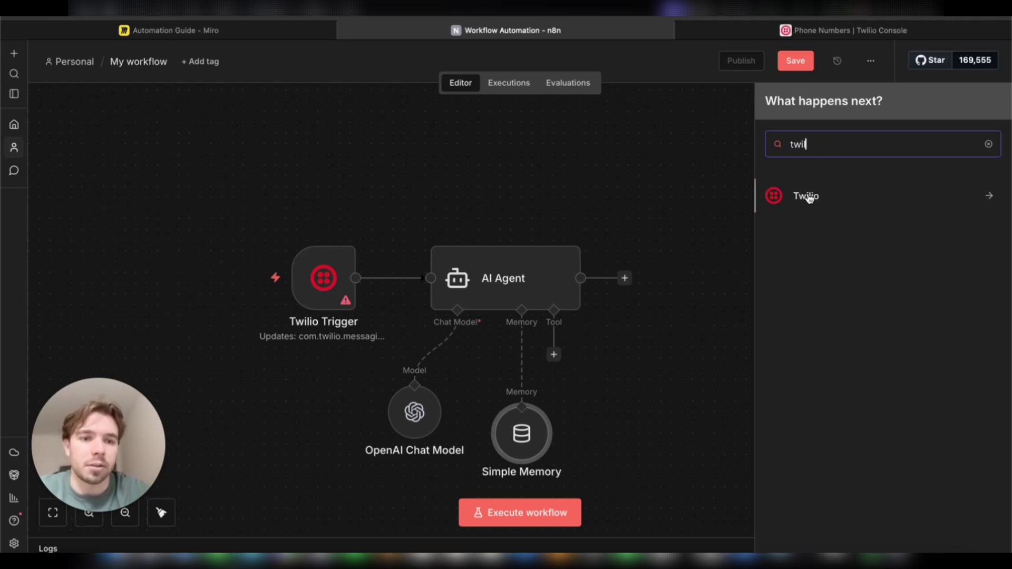
click(807, 197)
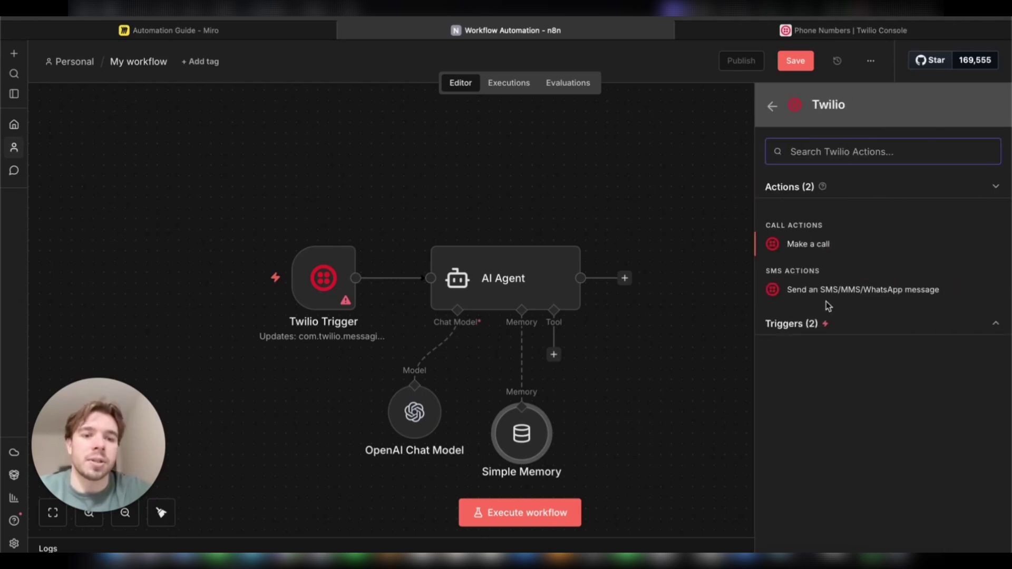
click(866, 291)
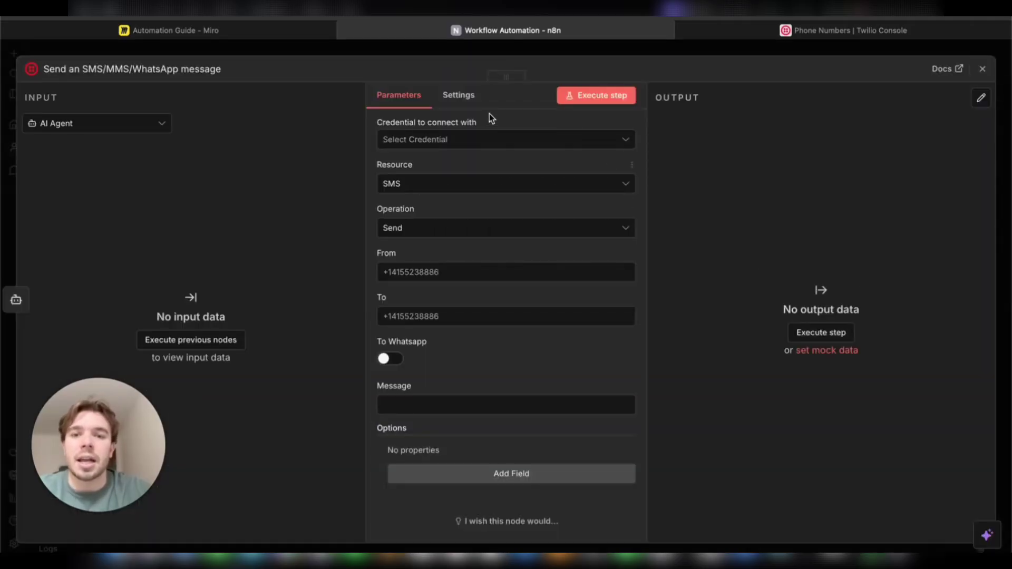
Step: Check the available Twilio credentials, leave the credential empty, and close the node
click(500, 141)
click(507, 140)
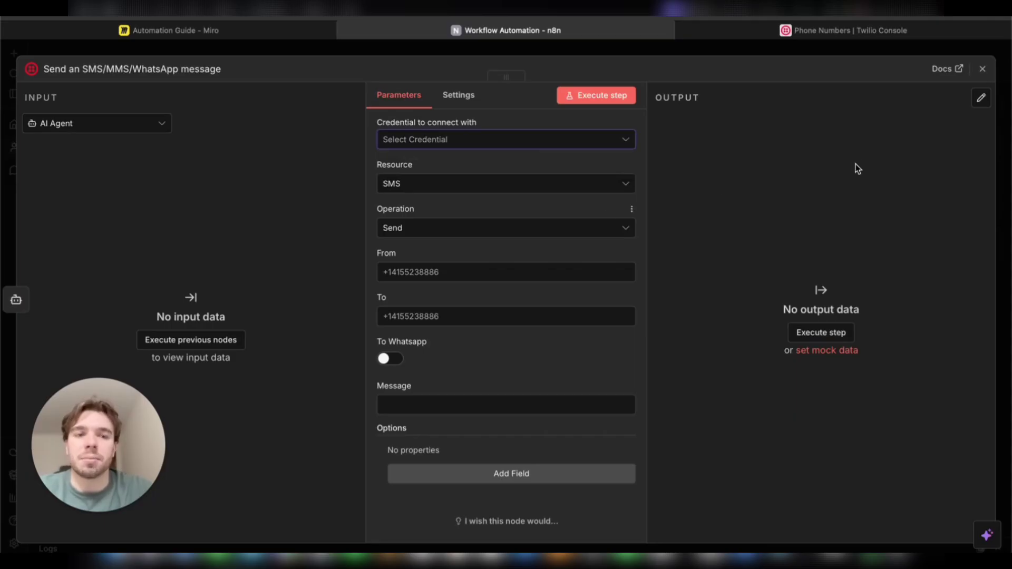
click(982, 70)
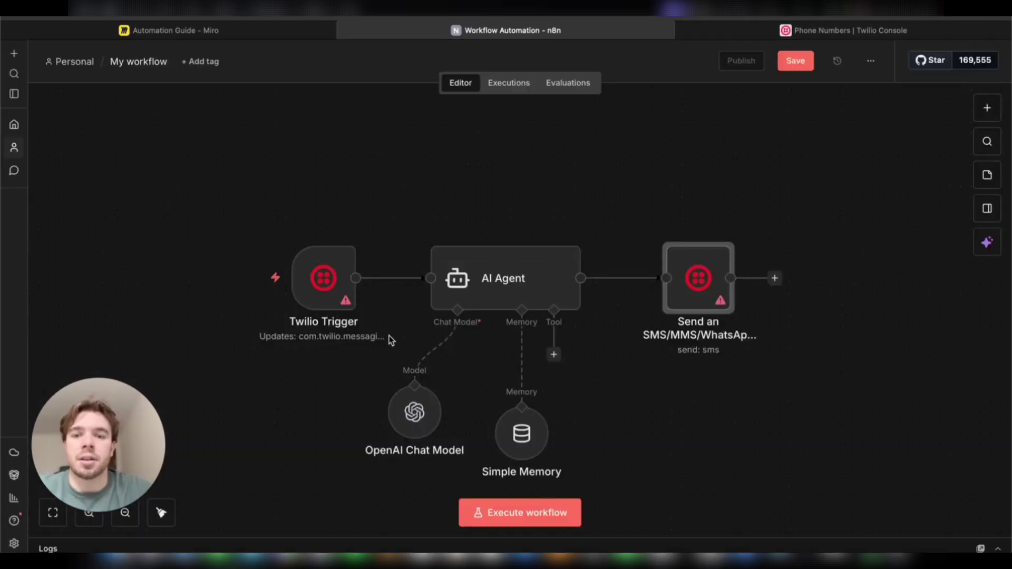
Step: Start a new Twilio credential from the Twilio Trigger, then return to the Twilio Console
click(323, 285)
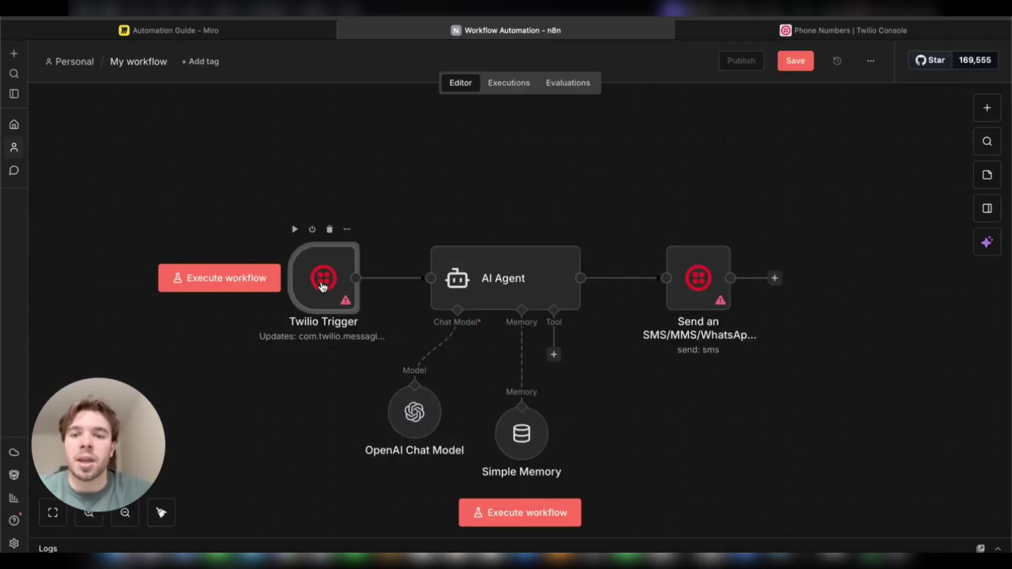
double_click(323, 277)
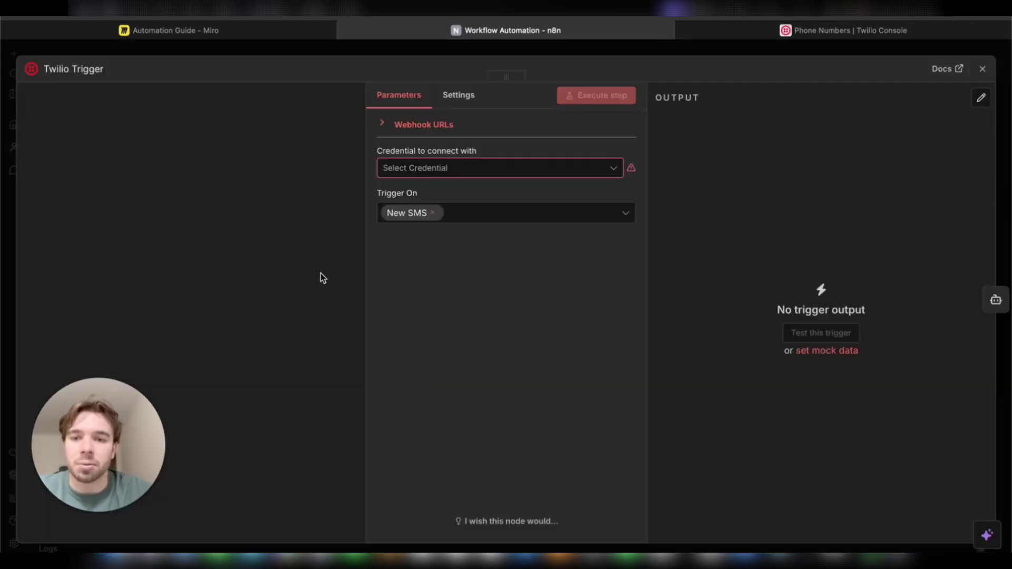
click(560, 166)
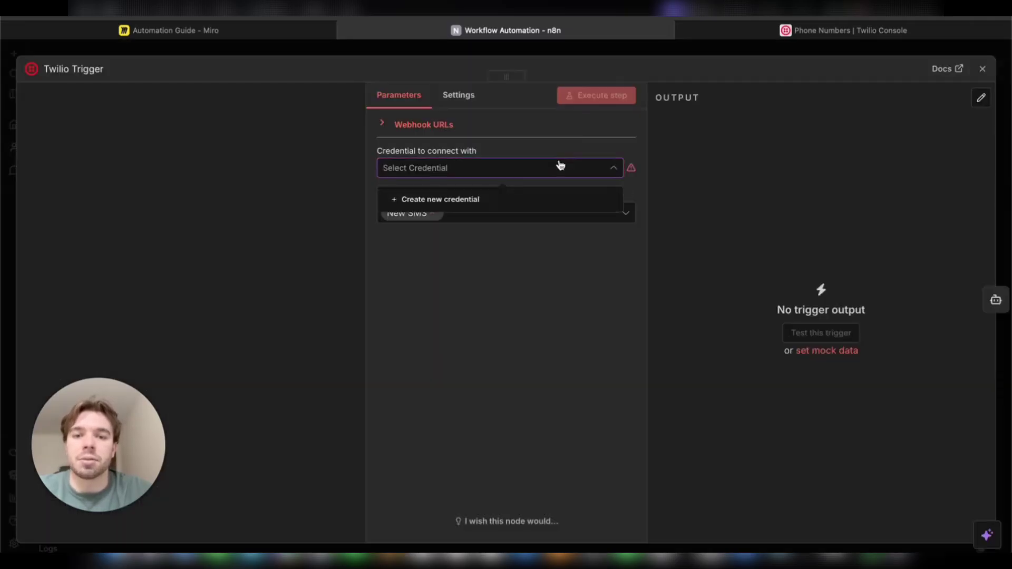
click(464, 198)
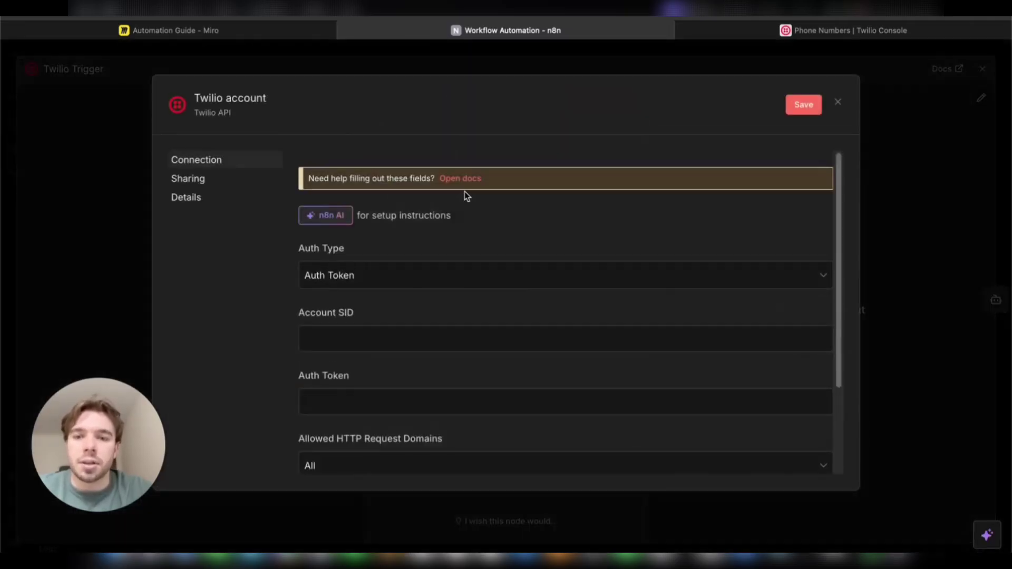
drag(116, 437, 117, 422)
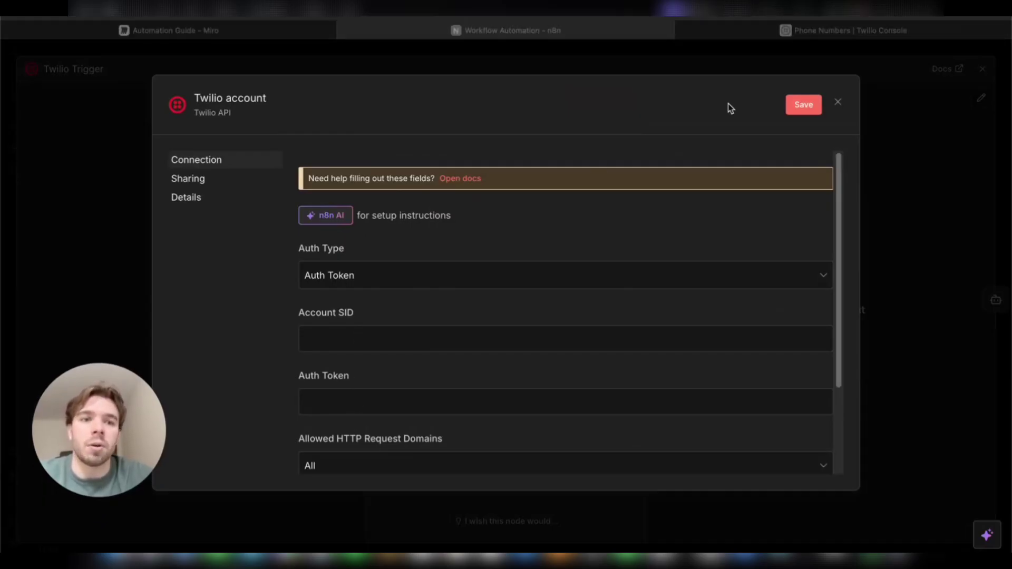
click(786, 33)
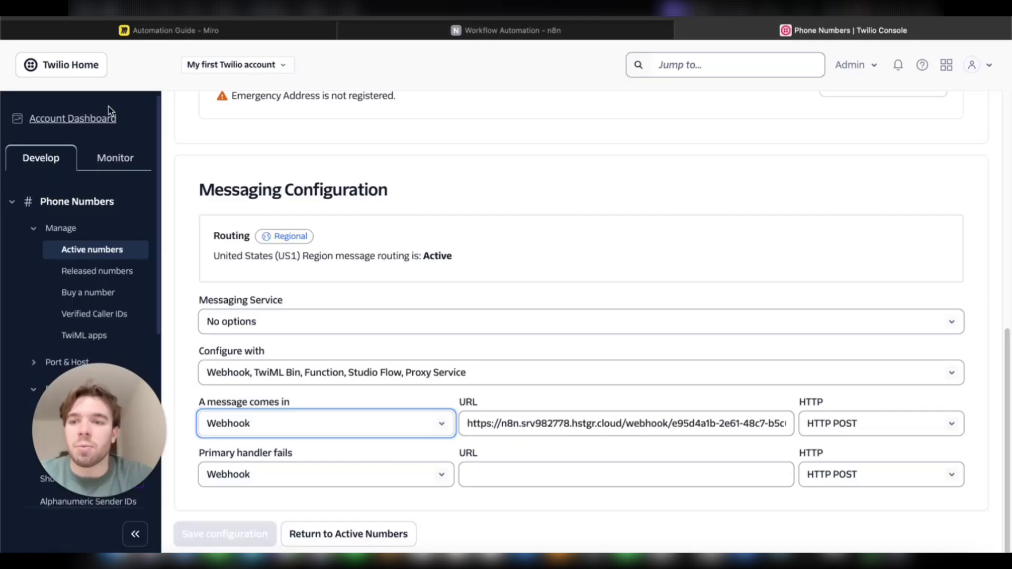
Step: Copy the Account SID from the Twilio Console dashboard's Account Info
click(75, 119)
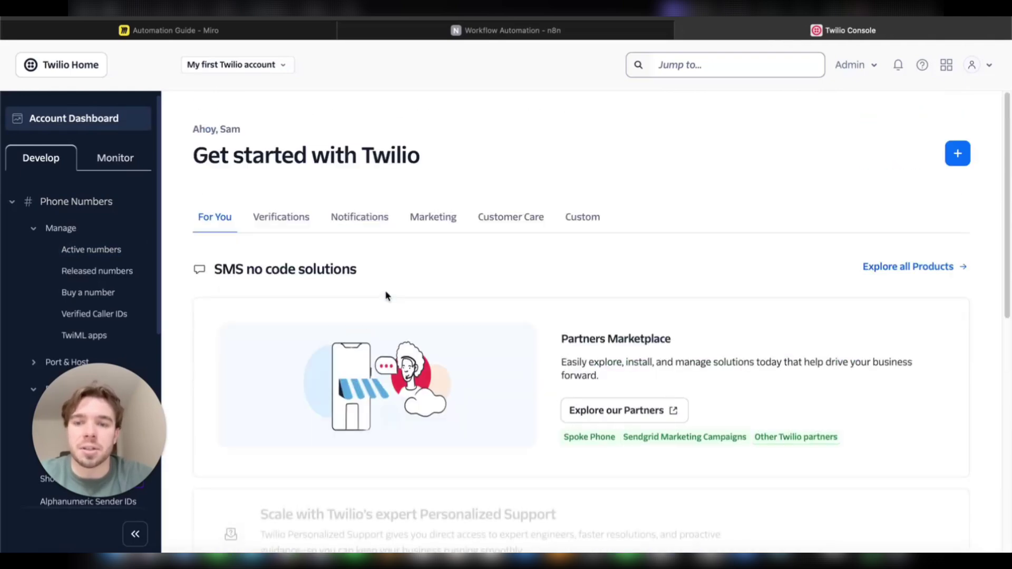
scroll(385, 290, down, 3)
scroll(385, 291, down, 6)
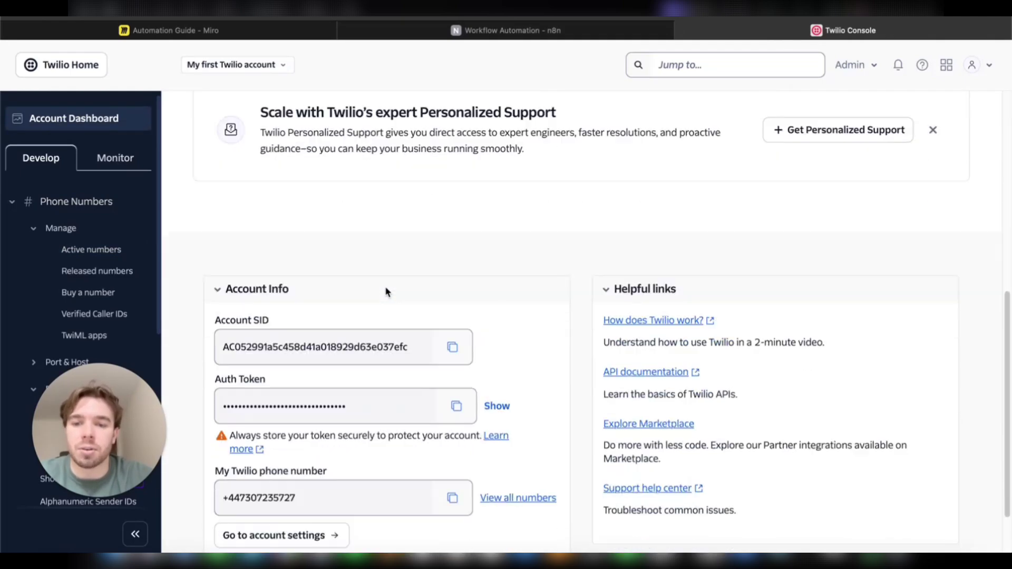
scroll(284, 326, down, 1)
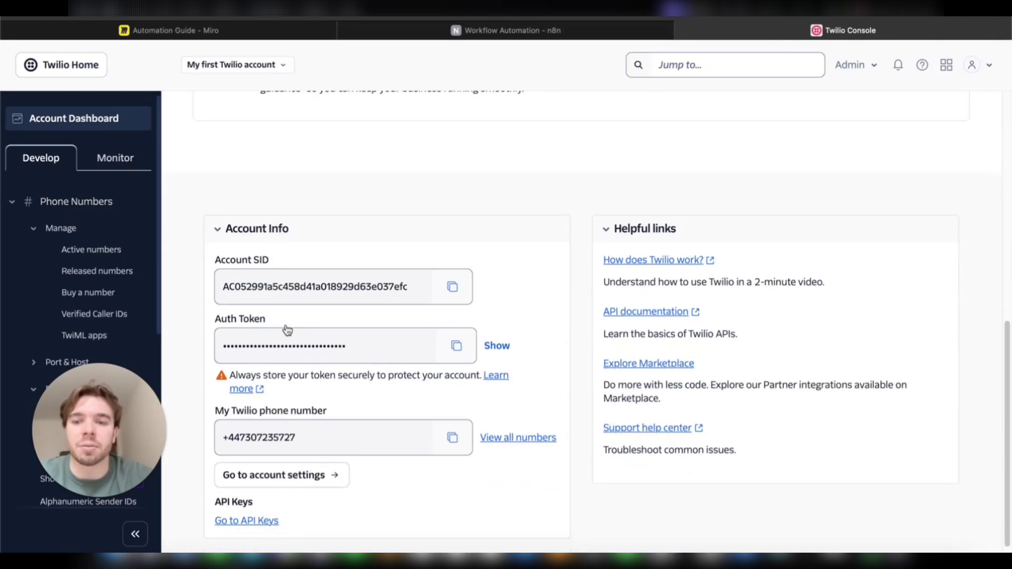
drag(265, 260, 256, 261)
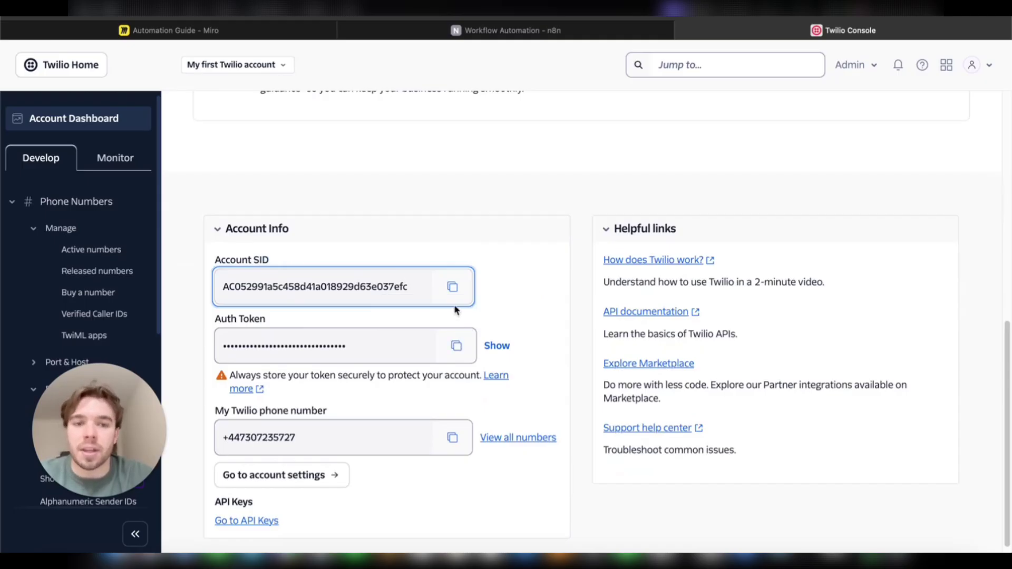
click(457, 296)
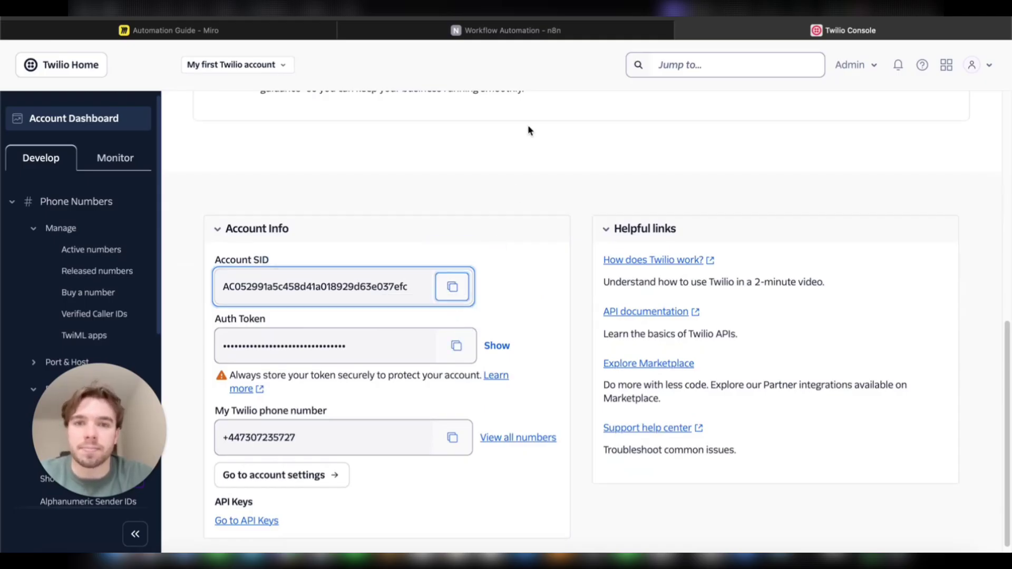
Step: Paste the SID into n8n's Account SID field and copy the Twilio Auth Token
click(518, 32)
click(349, 343)
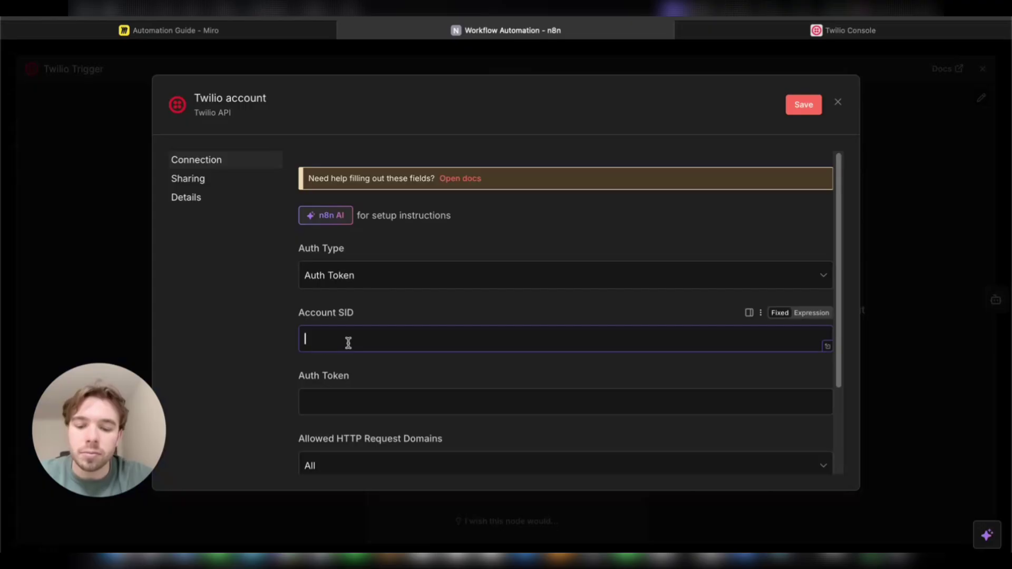
key(ctrl+v)
click(744, 31)
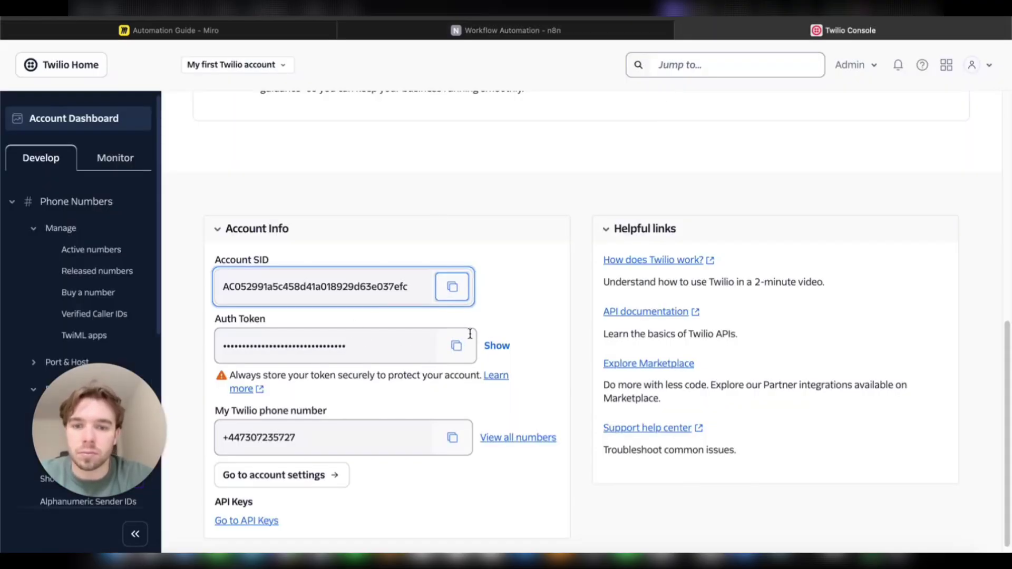
click(457, 346)
Step: Paste the Auth Token and save the 'Twilio account' credential
click(604, 32)
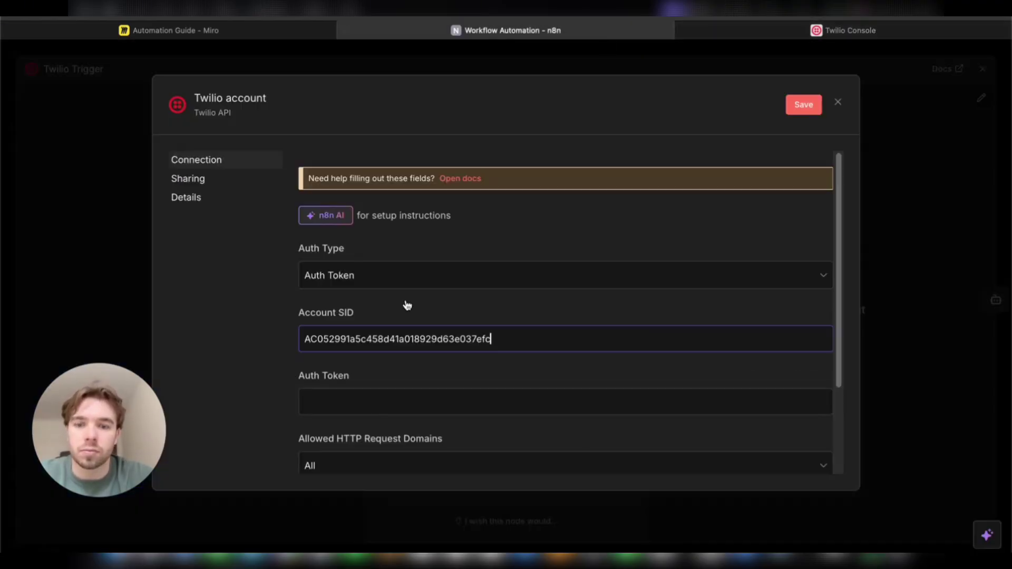
click(366, 394)
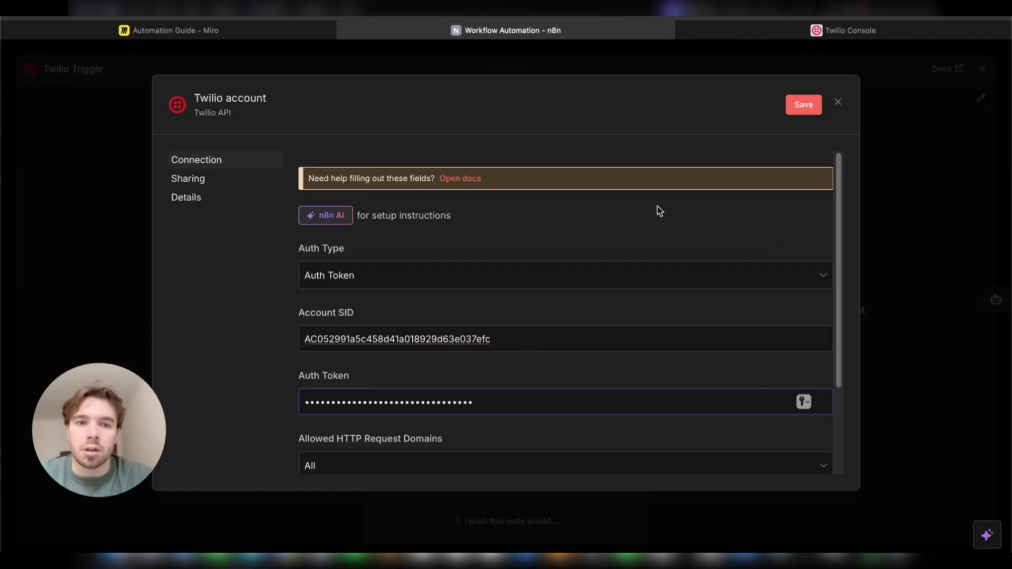
scroll(618, 318, down, 3)
scroll(505, 321, up, 3)
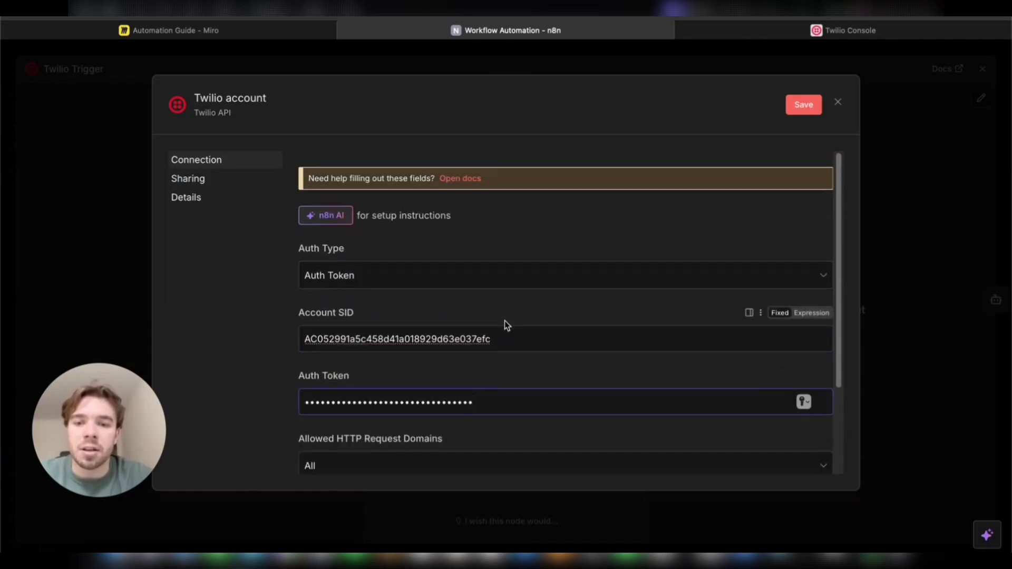
click(802, 104)
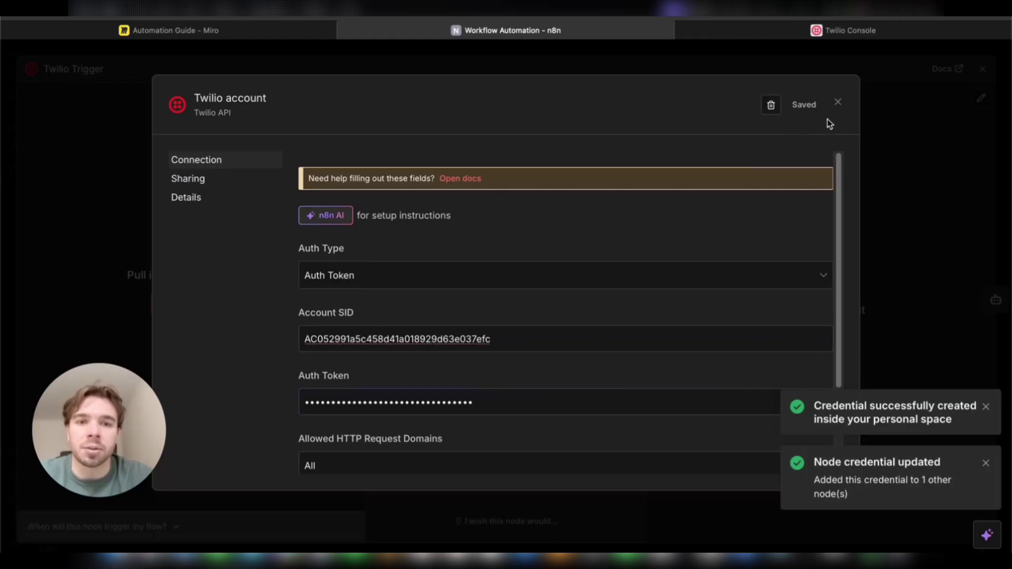
click(838, 103)
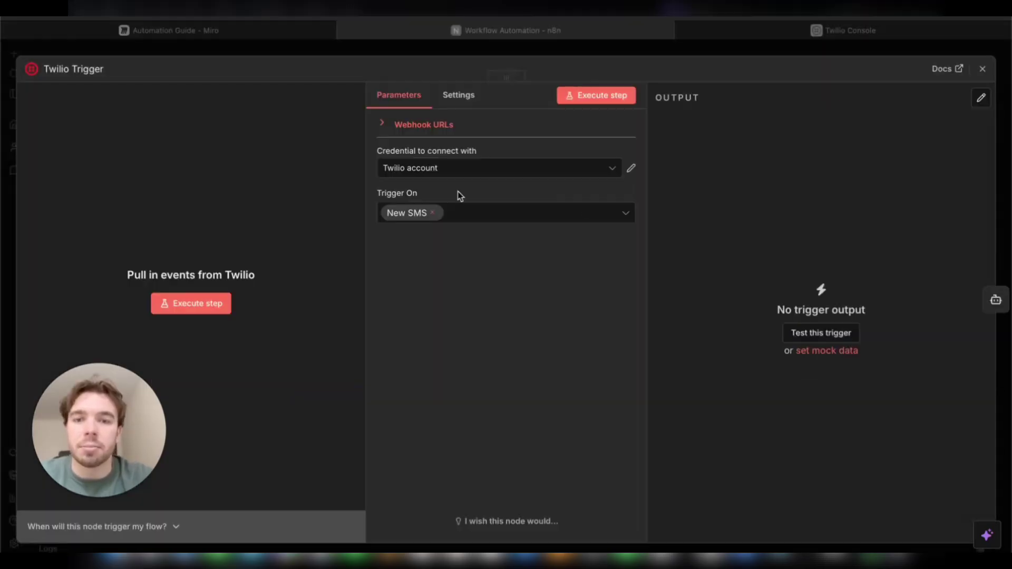
Step: Expand the Twilio Trigger's Webhook URLs and select the Test URL
click(383, 124)
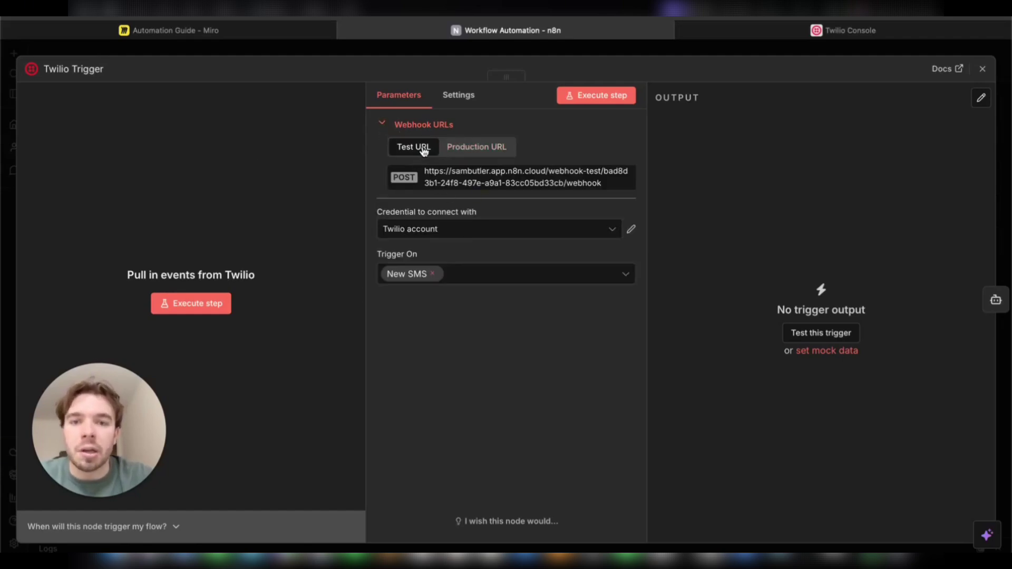
click(474, 153)
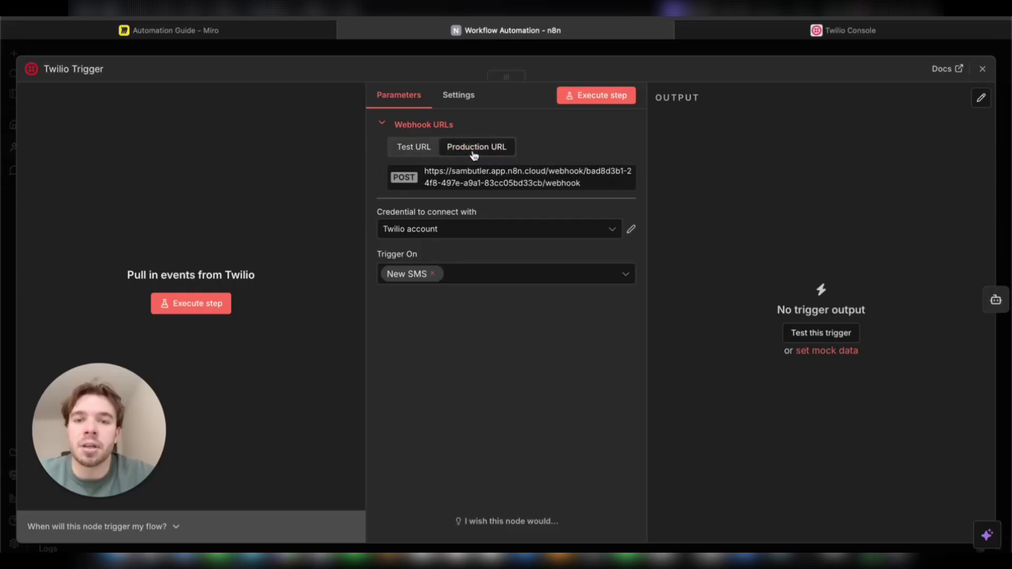
click(421, 149)
click(457, 151)
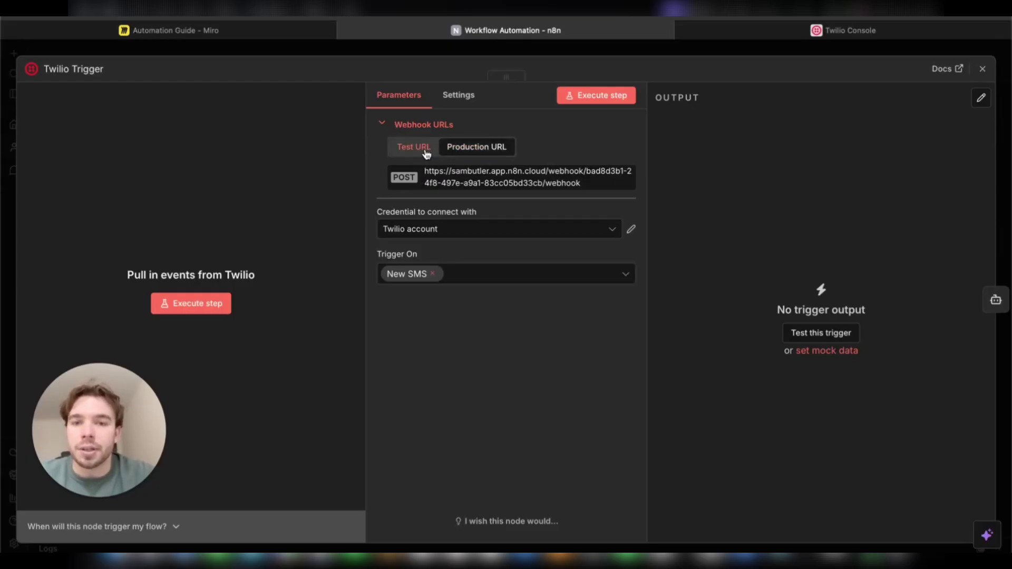
click(426, 153)
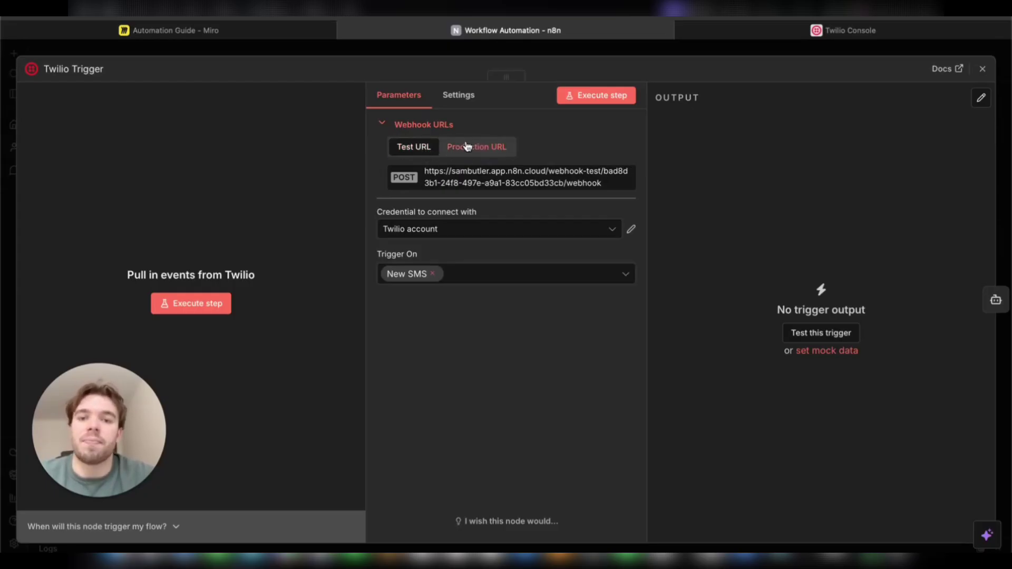
Step: Point the Twilio number's 'A message comes in' webhook to the n8n test URL and save
click(543, 182)
click(806, 32)
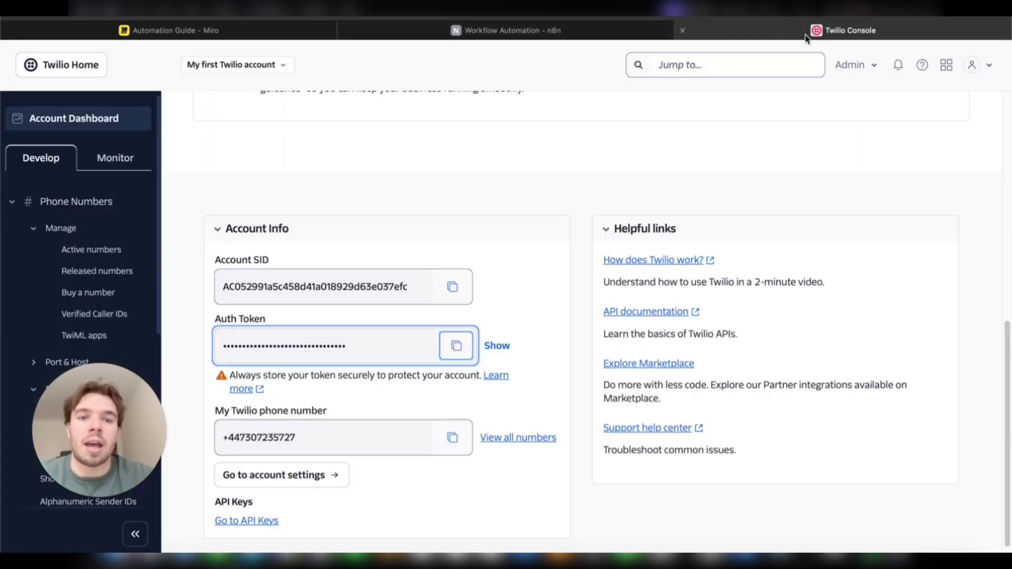
click(114, 250)
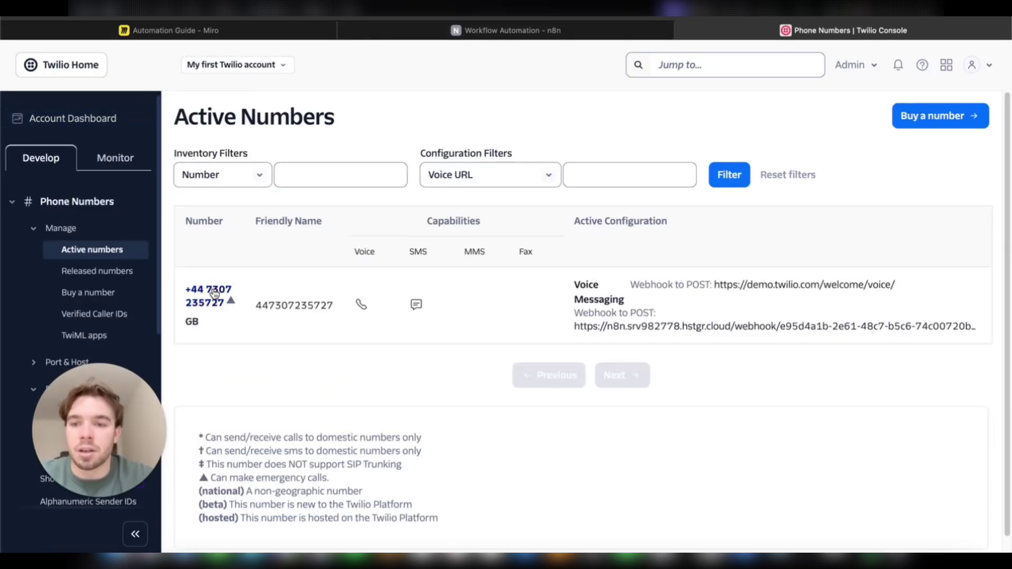
click(213, 291)
scroll(293, 268, down, 9)
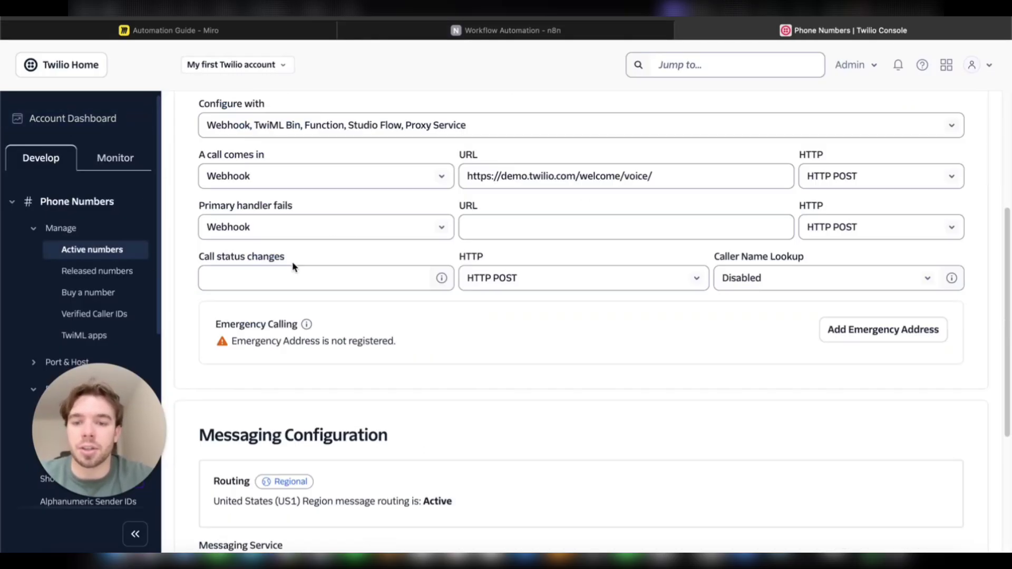
scroll(291, 269, down, 1)
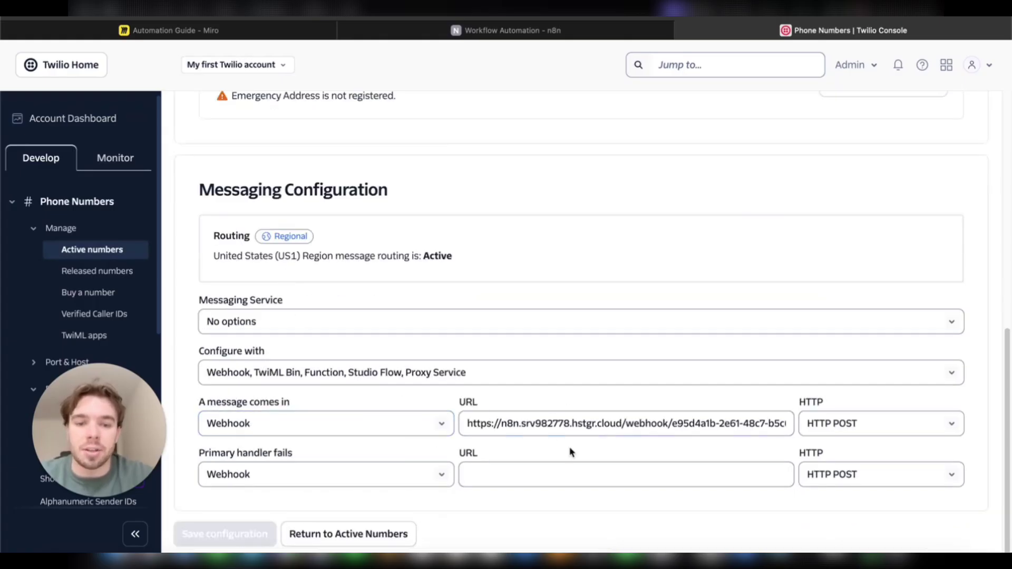
triple_click(551, 416)
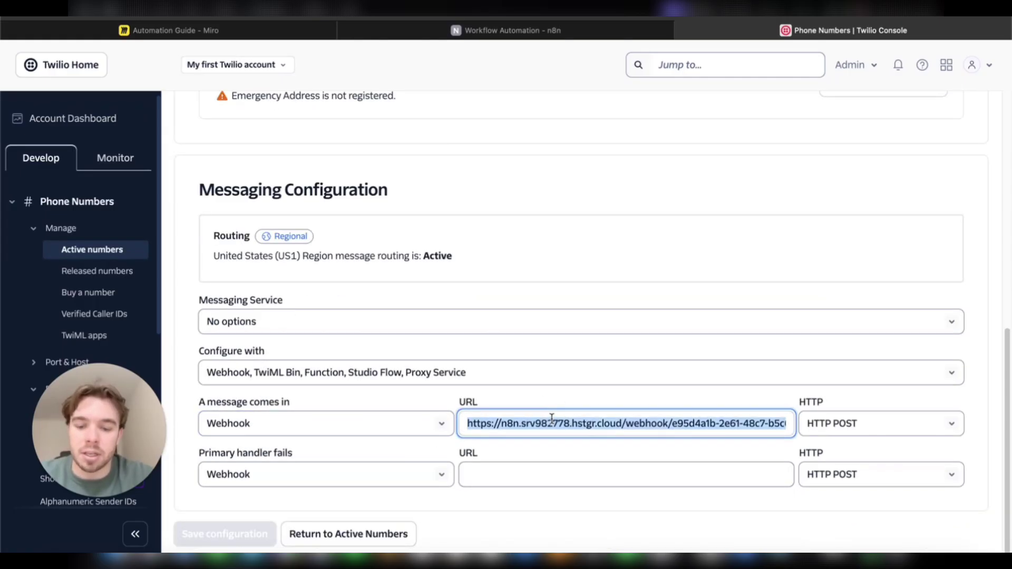
key(ctrl+v)
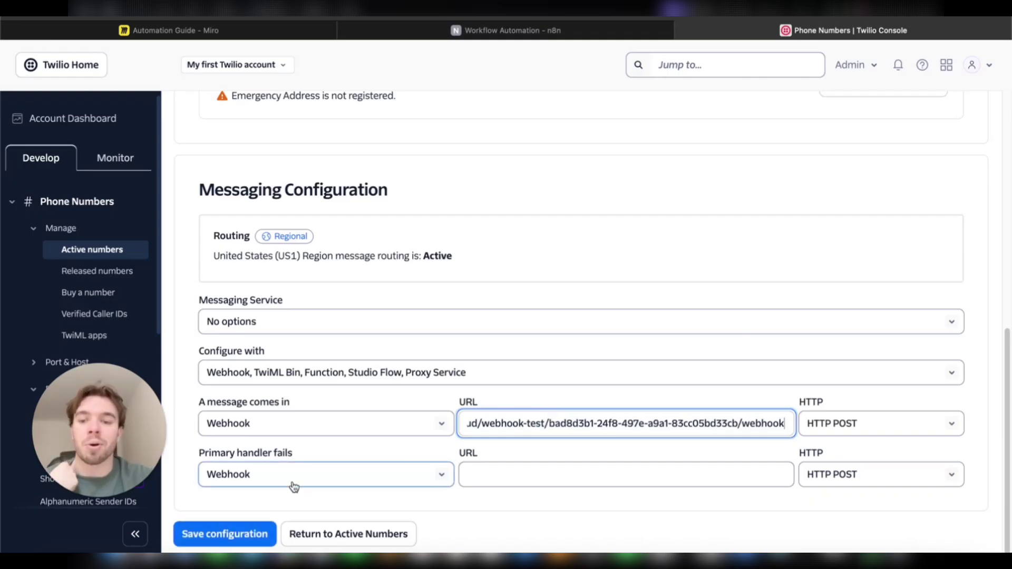
click(247, 535)
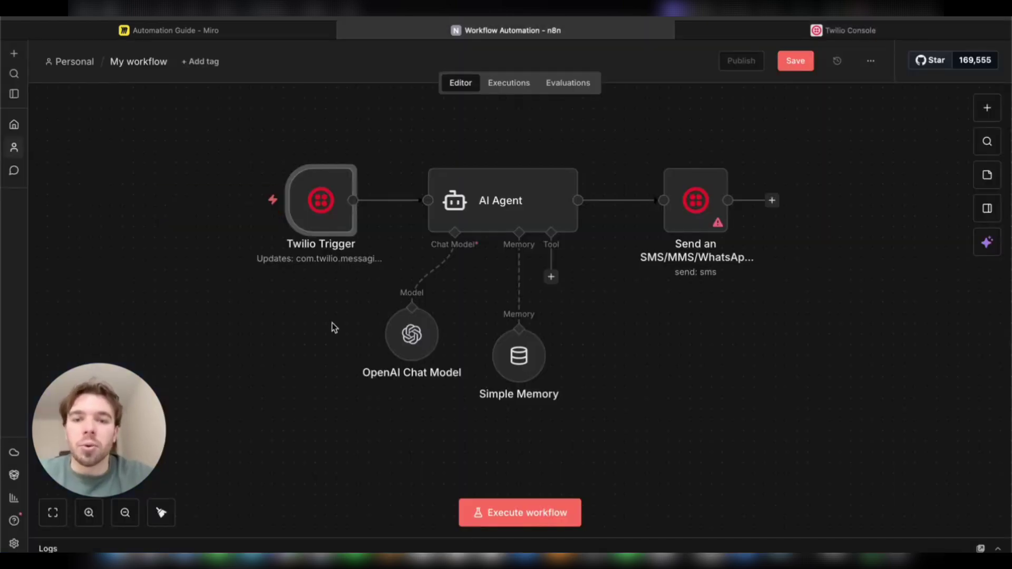
Step: Set the Twilio Trigger listening and send a test SMS so it receives one item
drag(333, 323, 328, 354)
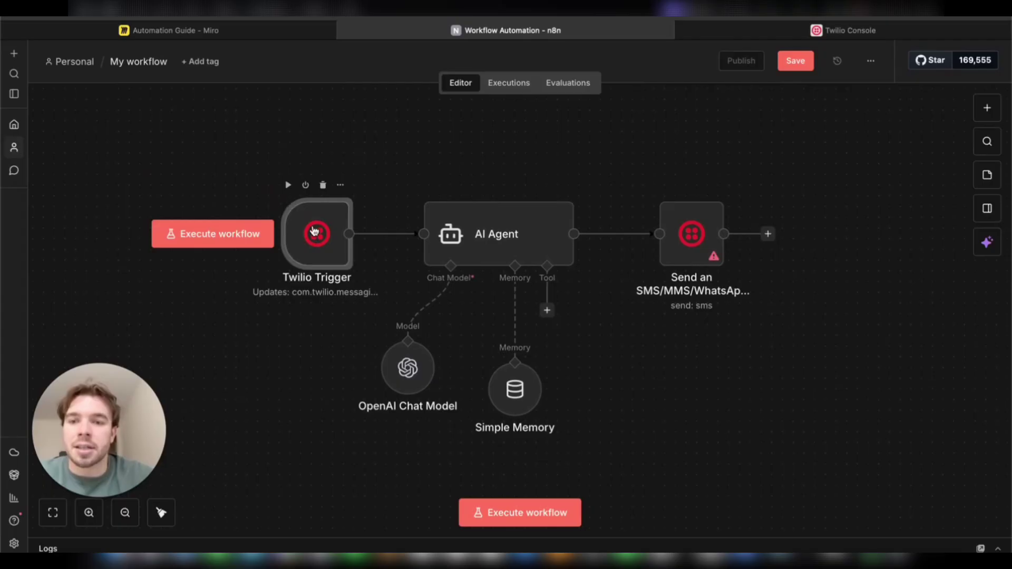
click(289, 185)
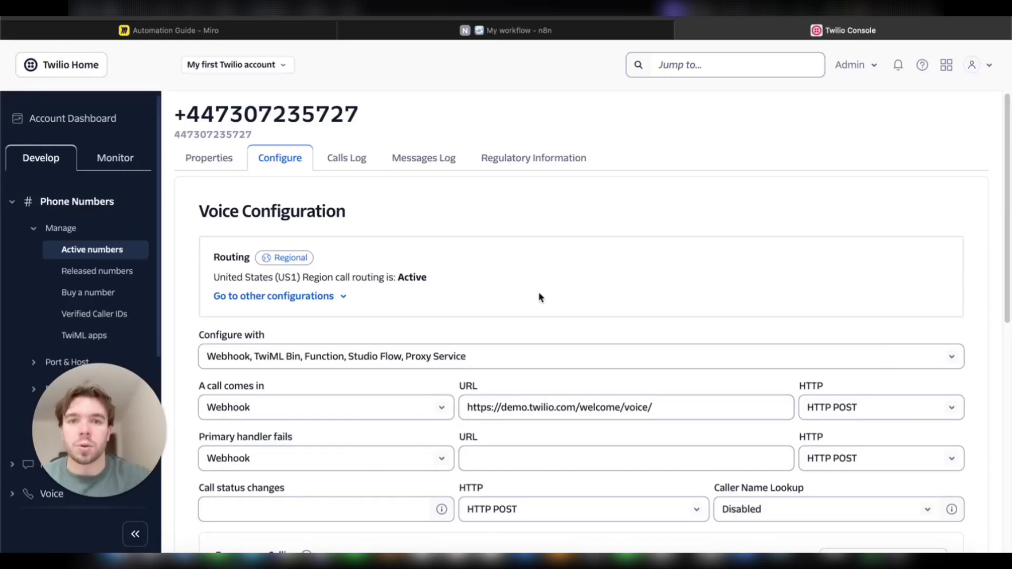
click(514, 31)
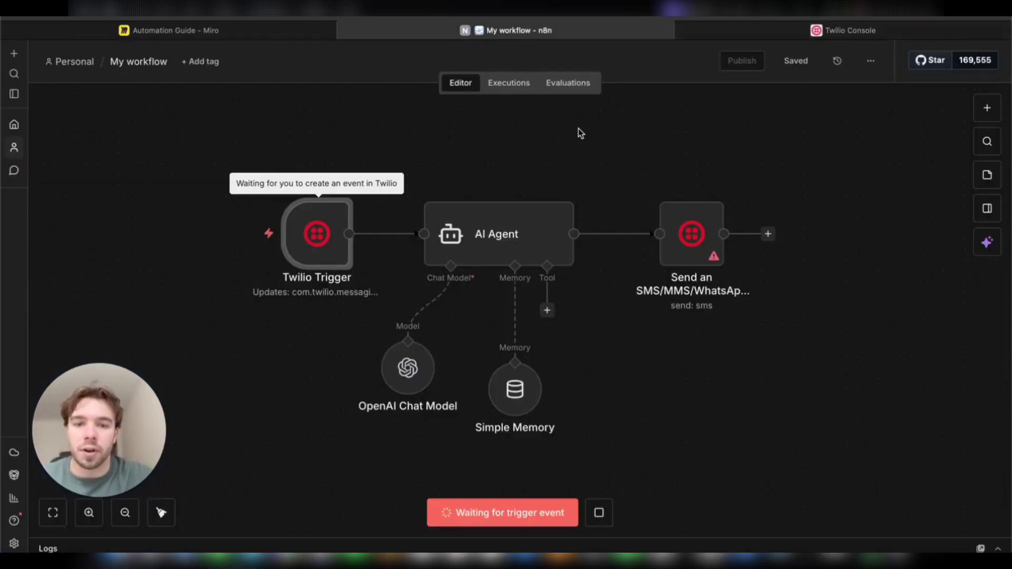
click(784, 29)
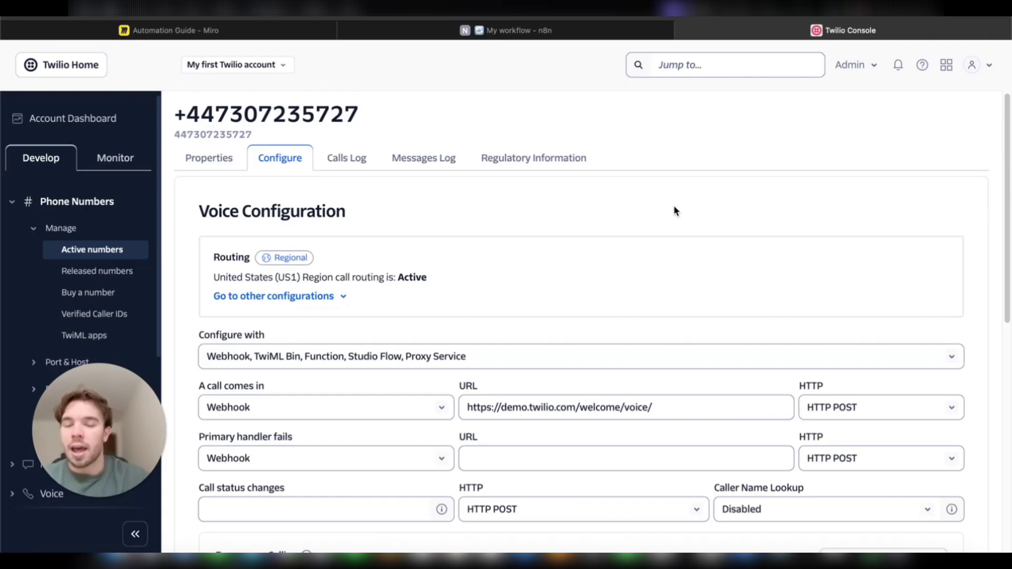
click(599, 37)
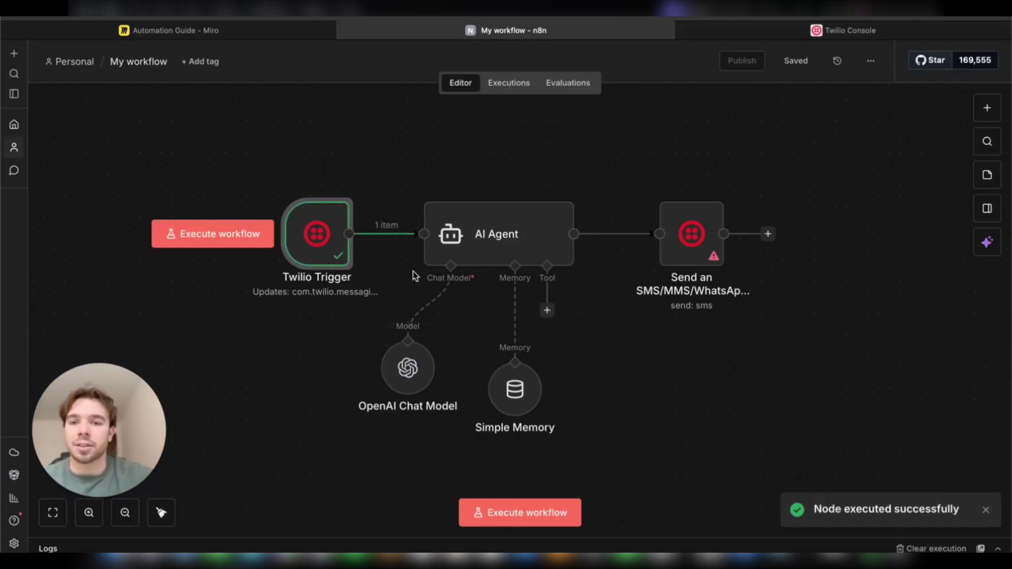
mouse_move(325, 262)
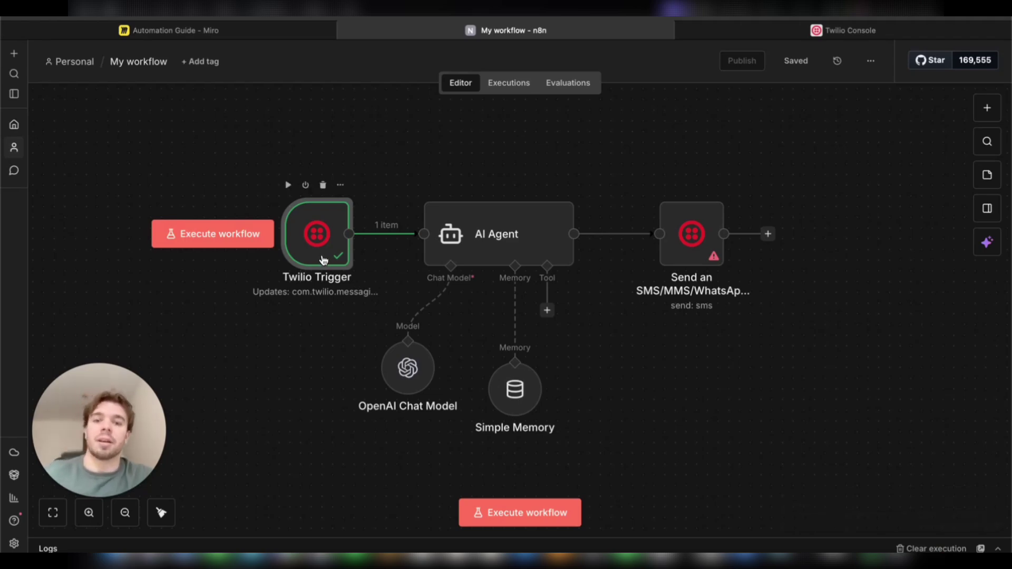
Step: Set the AI Agent's prompt source to Define below with {{ $json.Body }} as the prompt
click(507, 236)
double_click(507, 235)
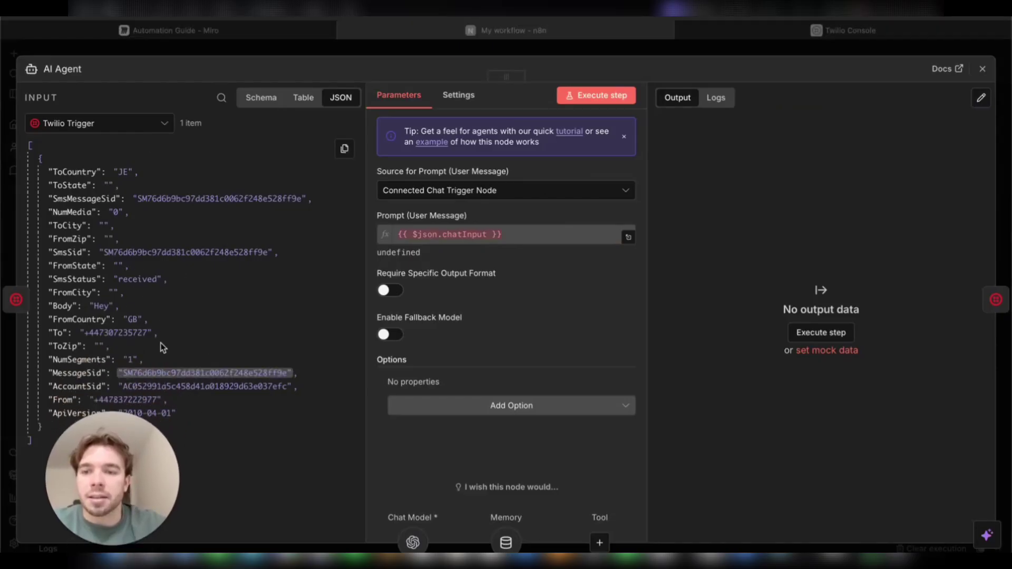
drag(165, 511, 282, 498)
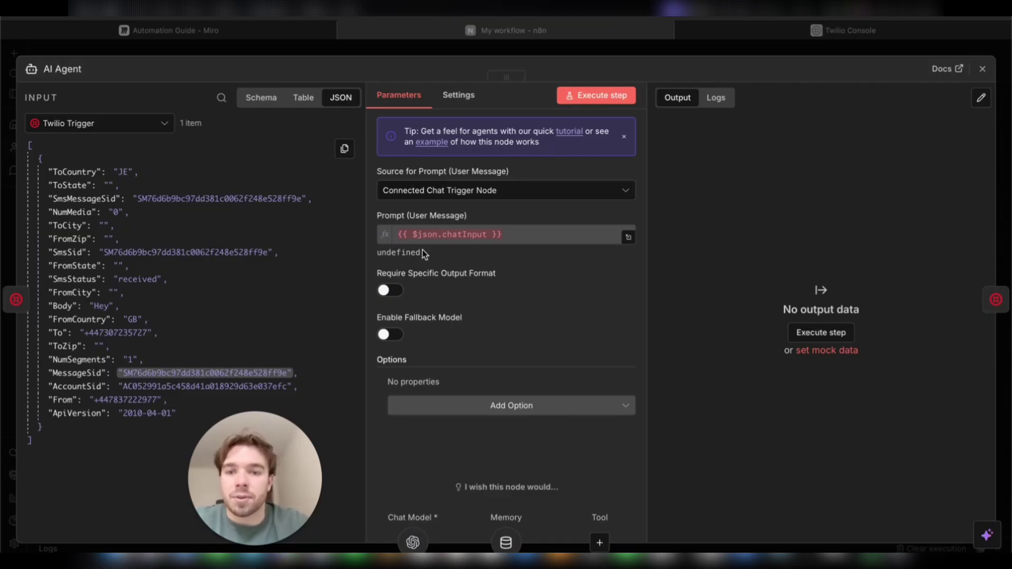
click(437, 194)
click(467, 279)
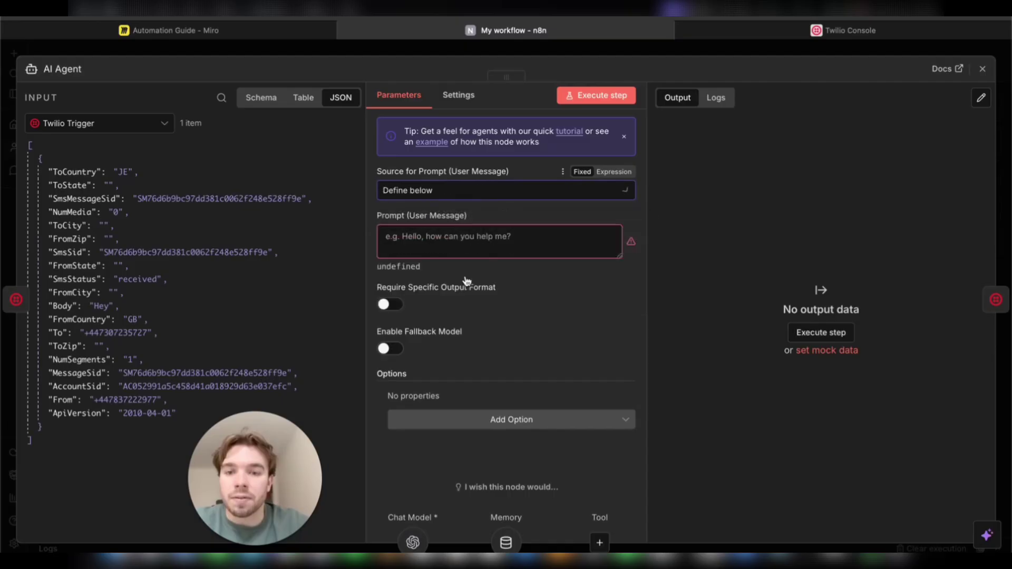
click(437, 250)
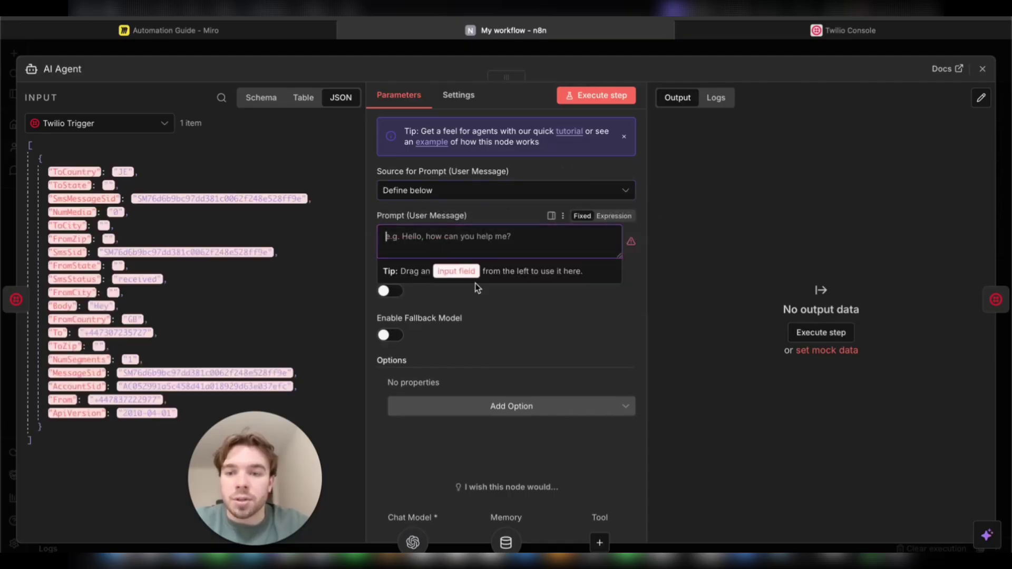
click(504, 334)
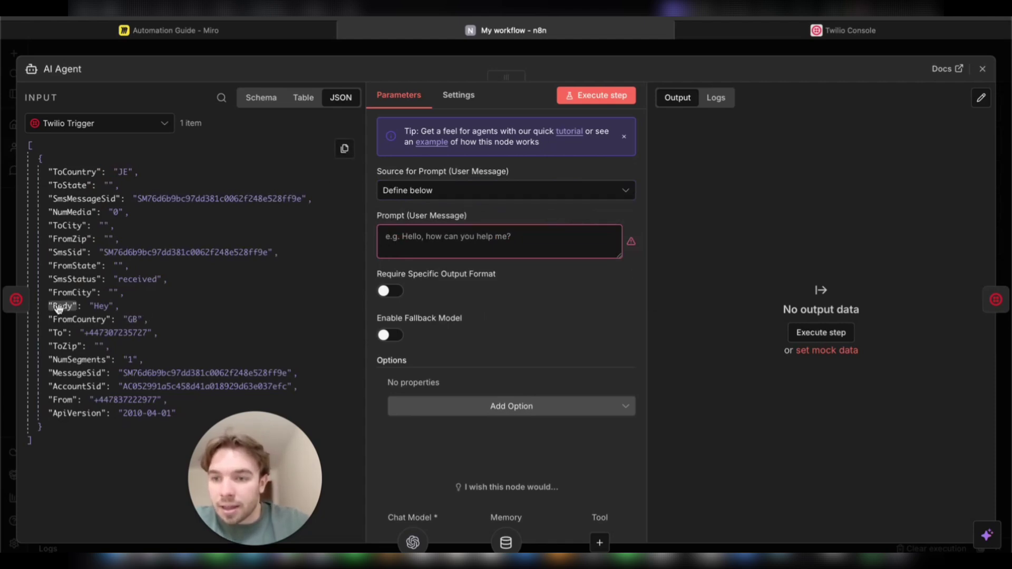
drag(59, 308, 399, 251)
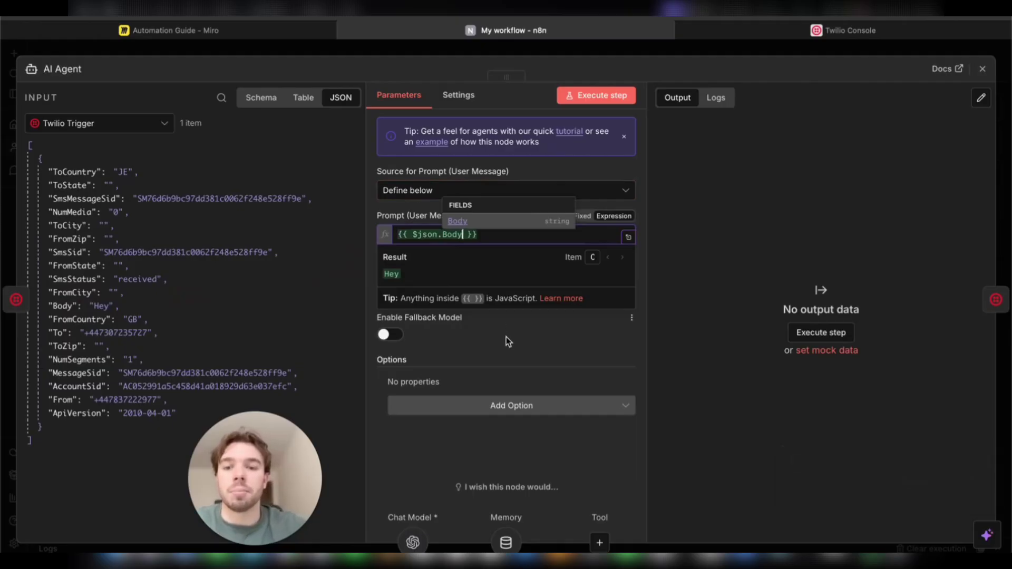
click(551, 365)
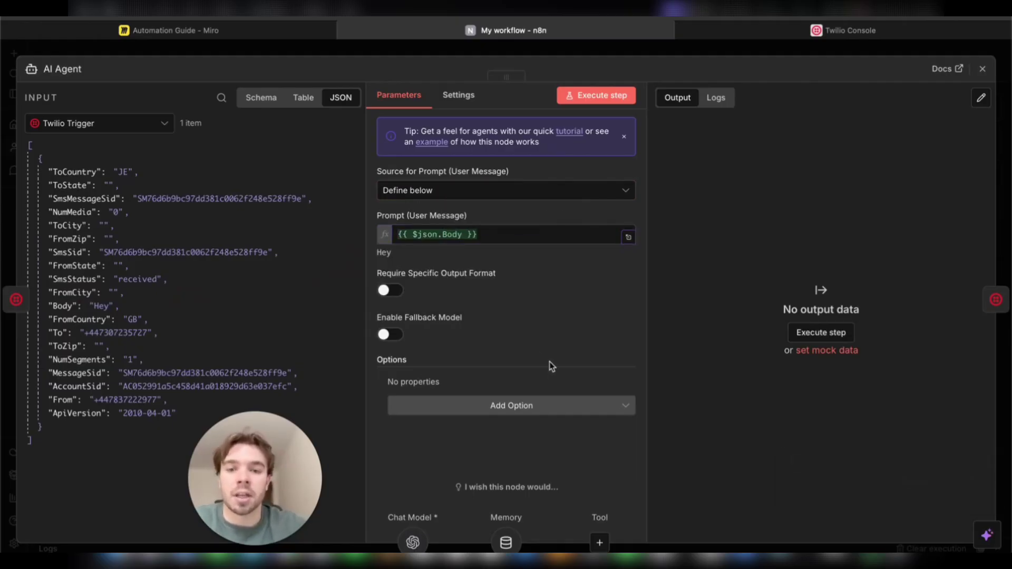
click(982, 70)
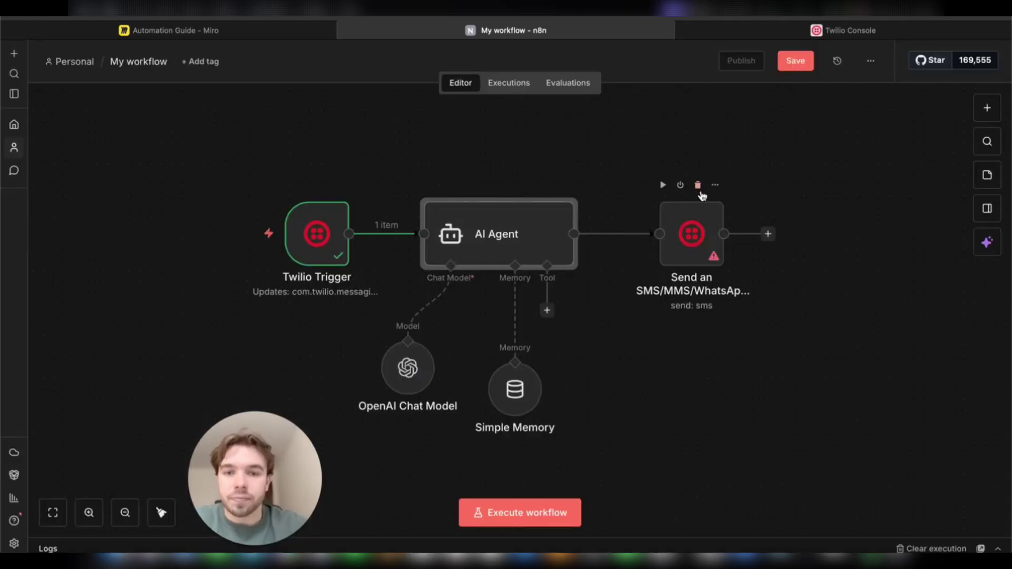
Step: Set Simple Memory's session ID to Define below, keyed on the trigger's SmsMessageSid
drag(409, 369, 398, 393)
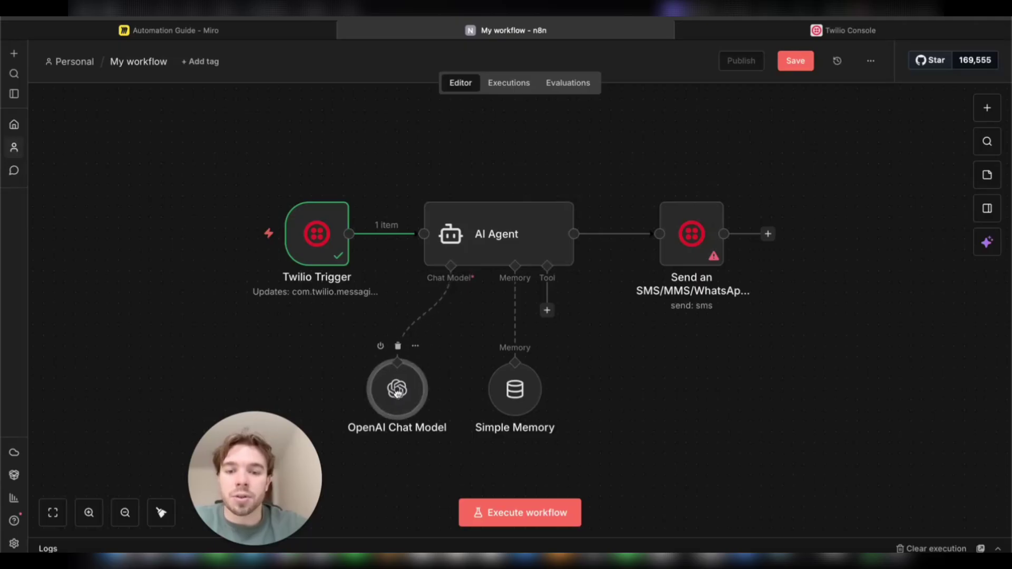
double_click(518, 391)
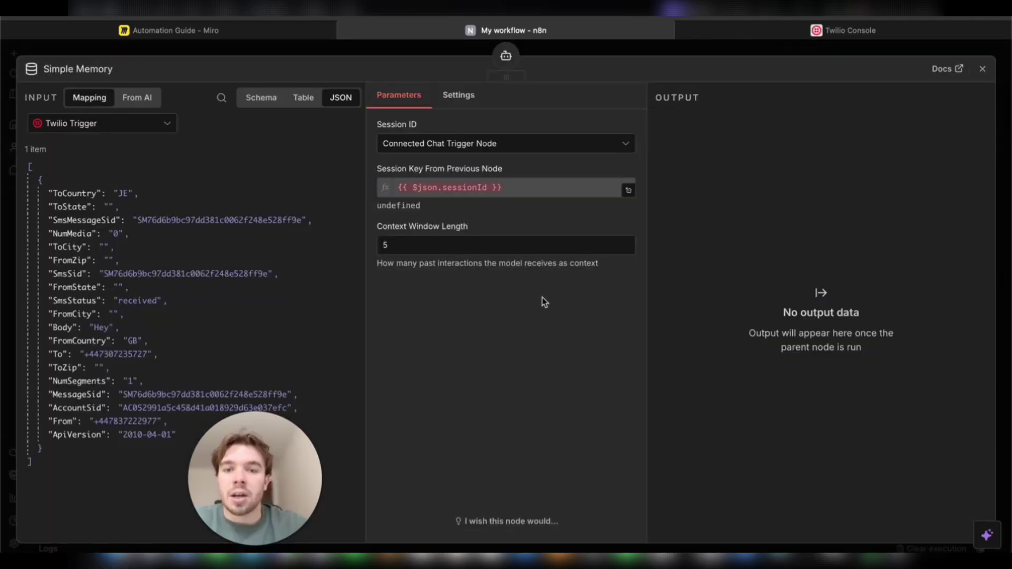
click(485, 151)
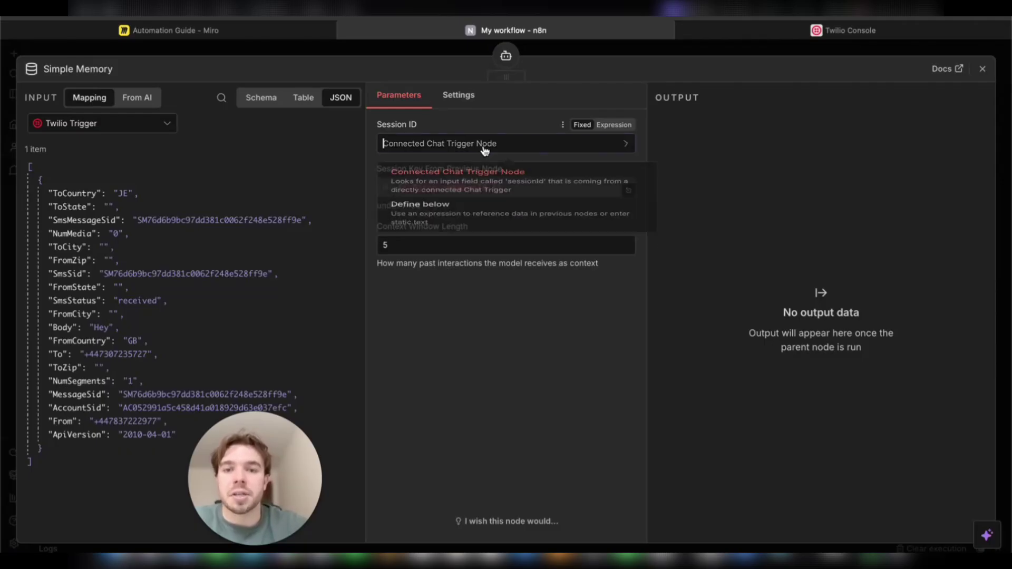
click(504, 219)
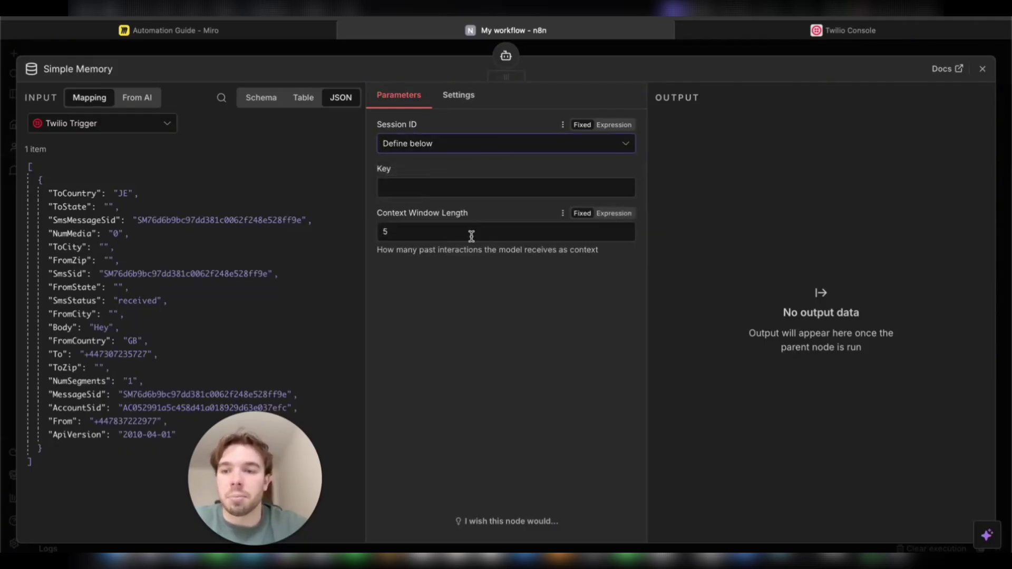
click(445, 188)
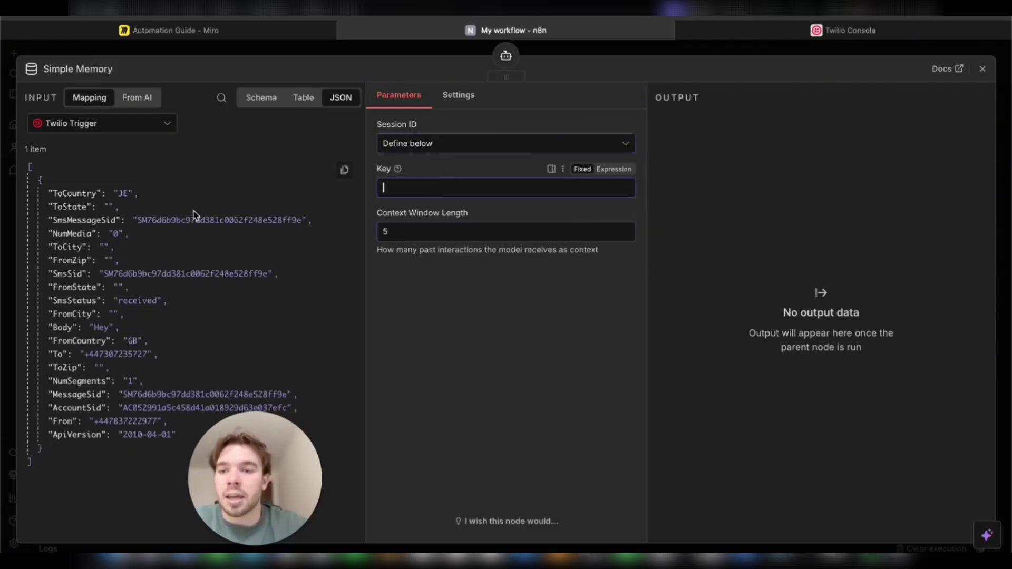
drag(93, 221, 420, 196)
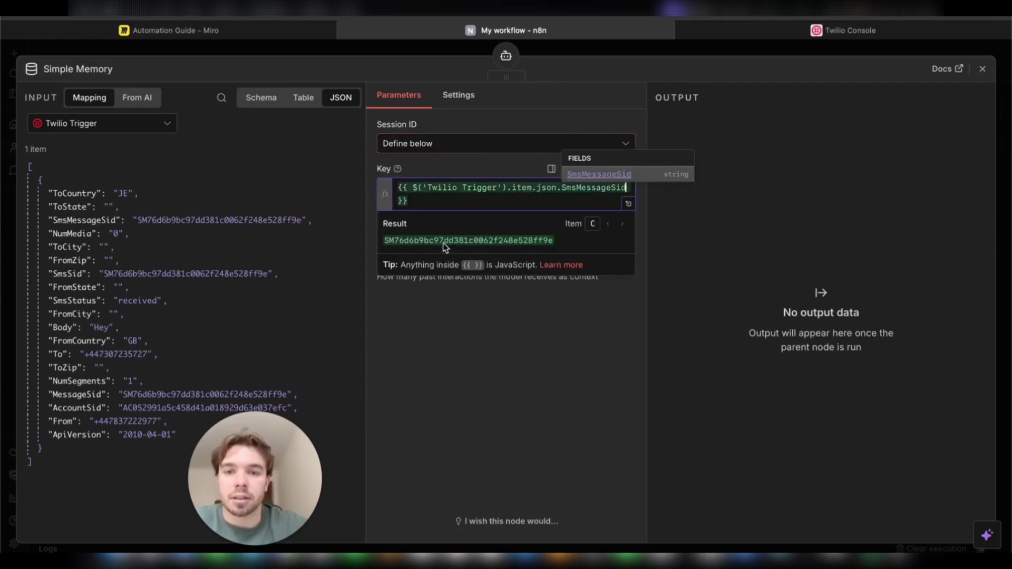
click(604, 308)
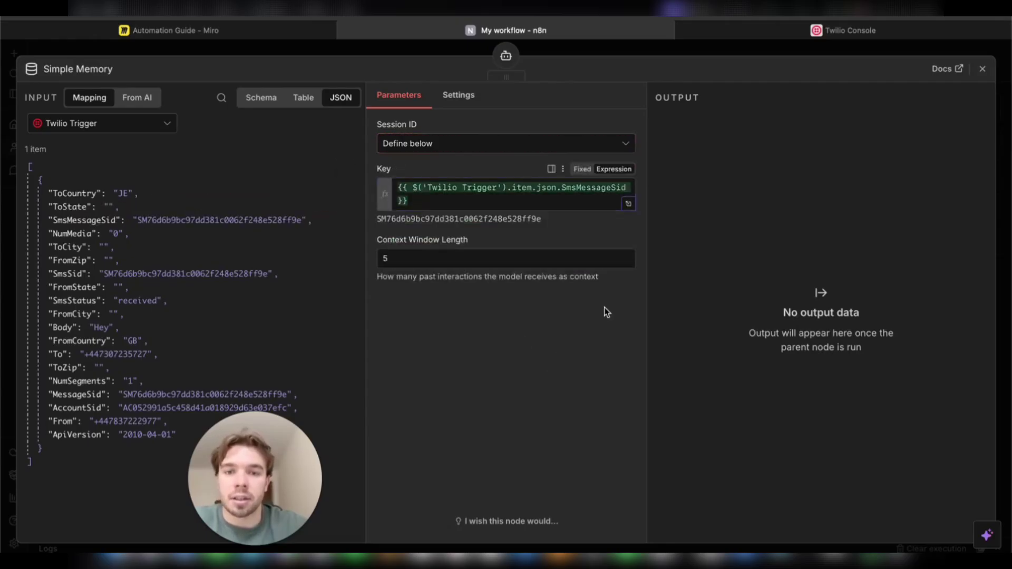
click(982, 69)
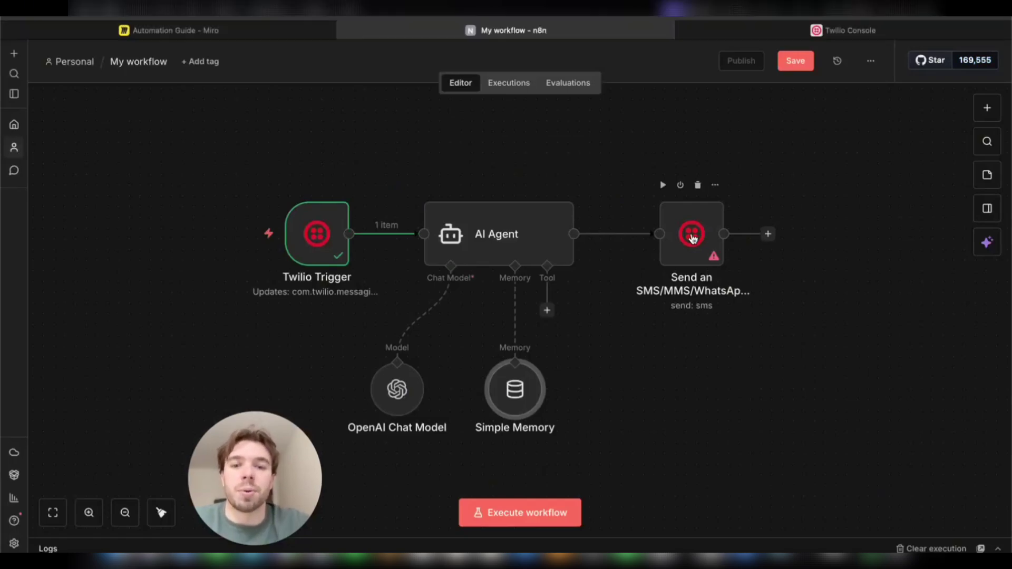
Step: Review the Send SMS node, then execute the workflow up to the AI Agent
mouse_move(358, 228)
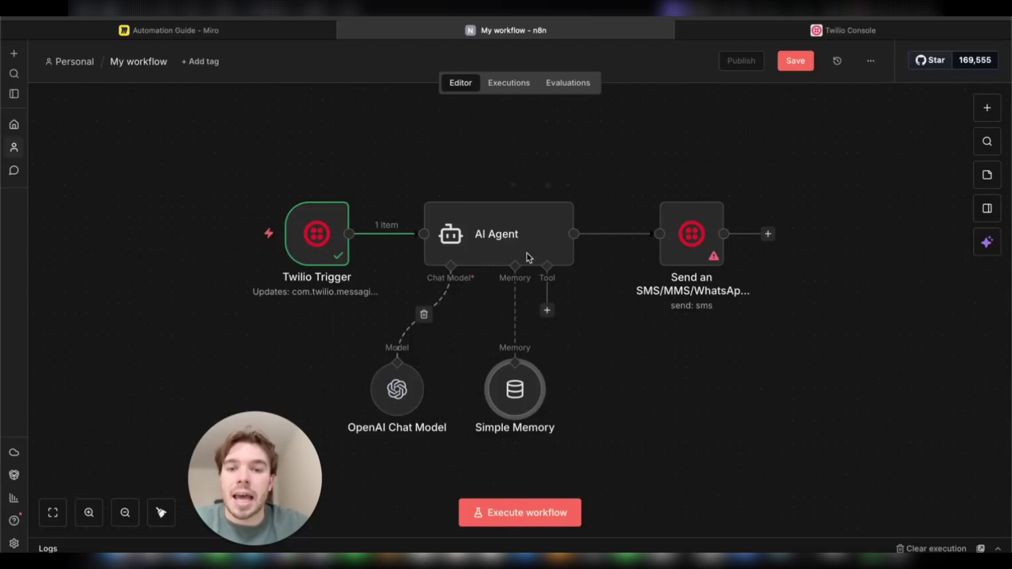
mouse_move(671, 262)
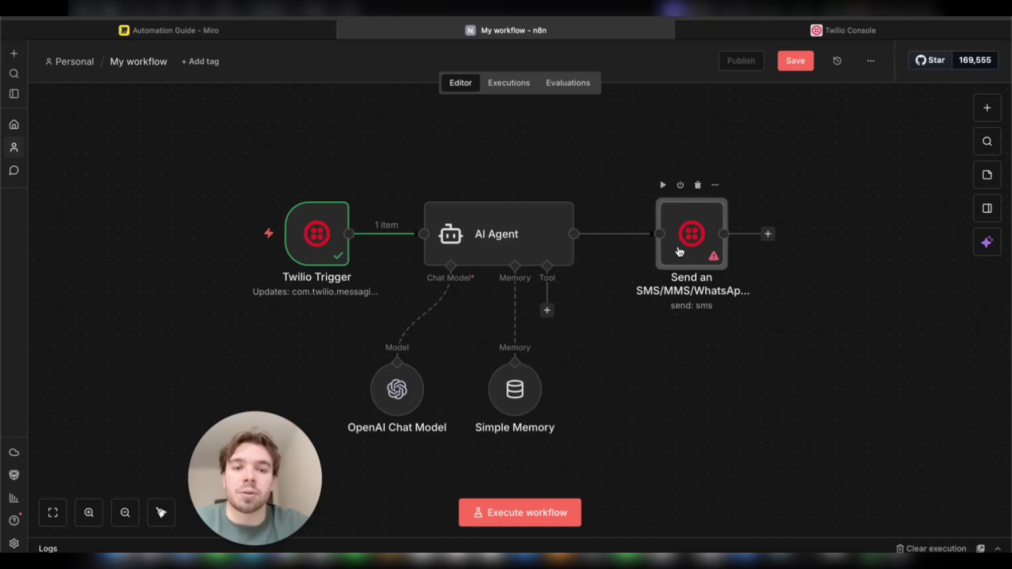
double_click(679, 251)
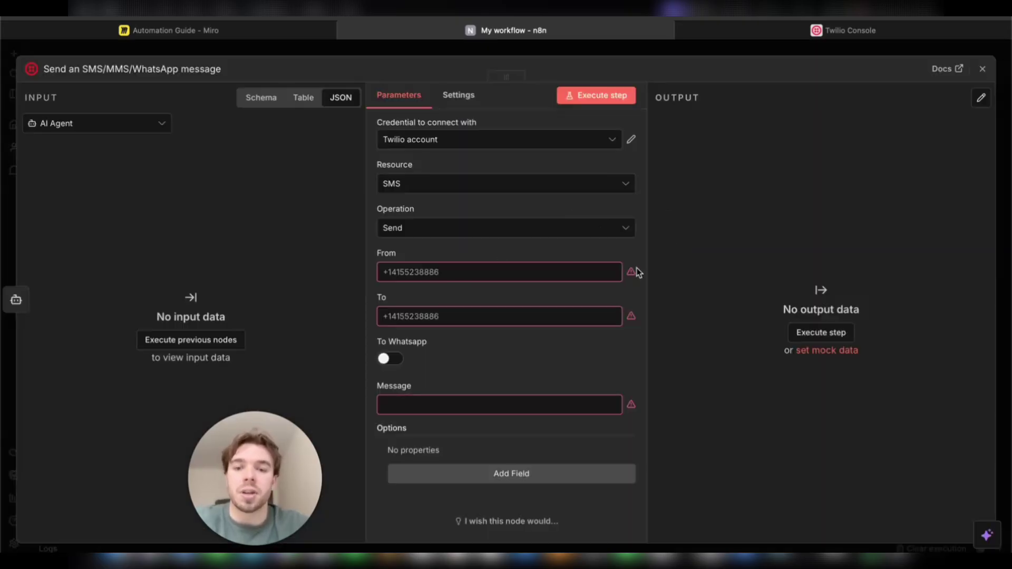
click(983, 66)
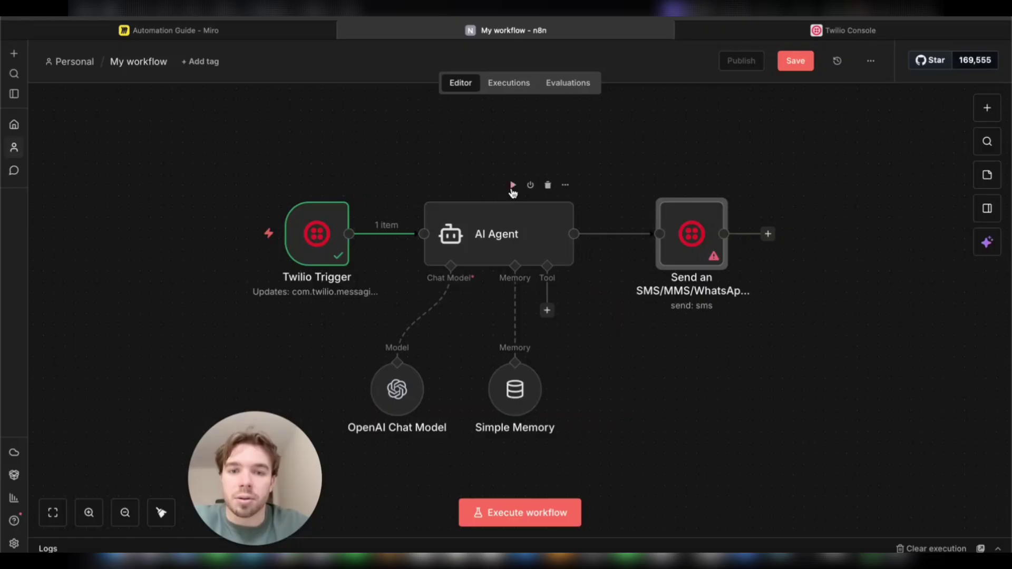
click(512, 186)
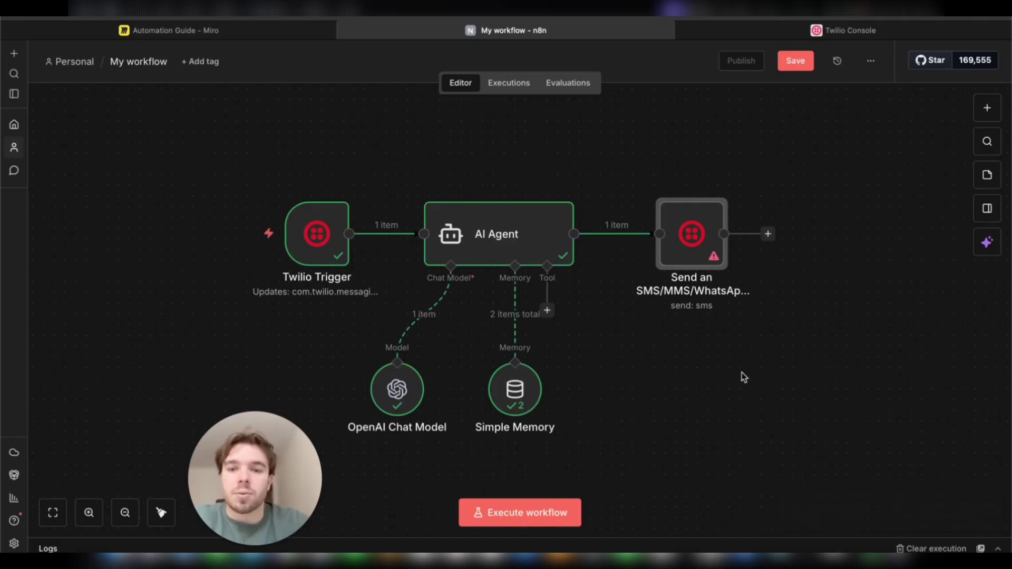
Step: Set the SMS From field to the Twilio phone number copied from the Twilio Console
double_click(678, 244)
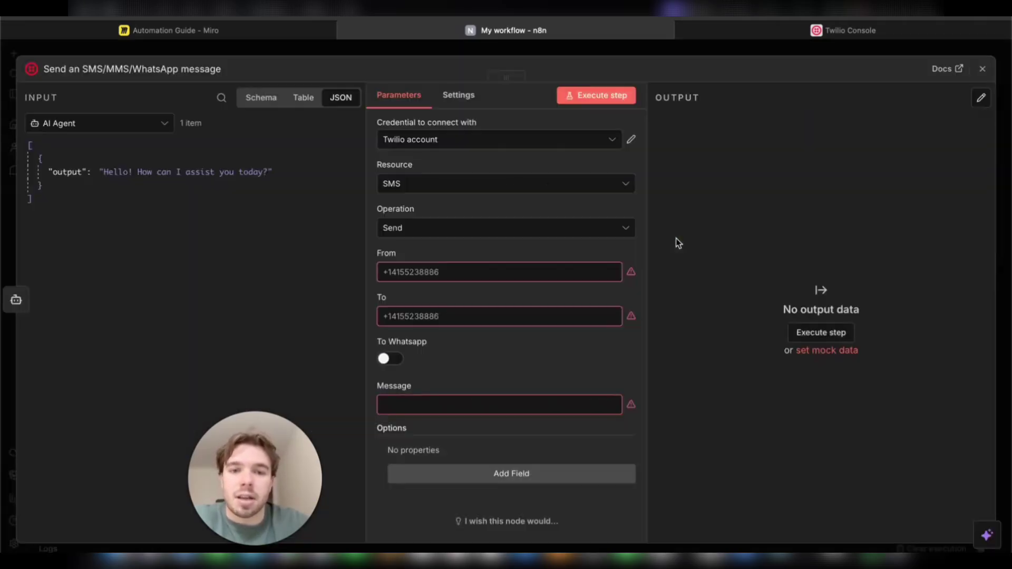
click(475, 274)
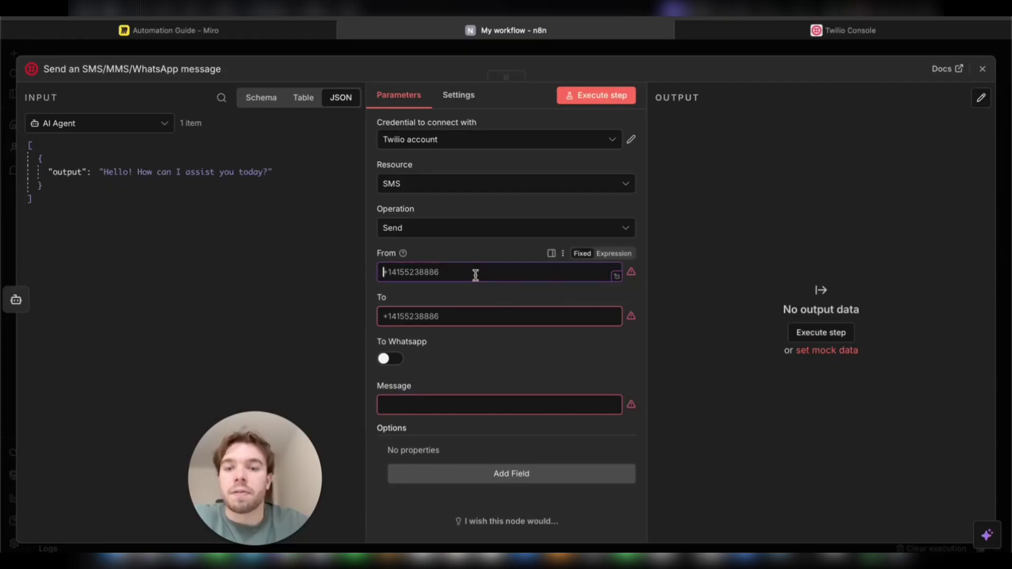
click(738, 33)
drag(359, 113, 174, 113)
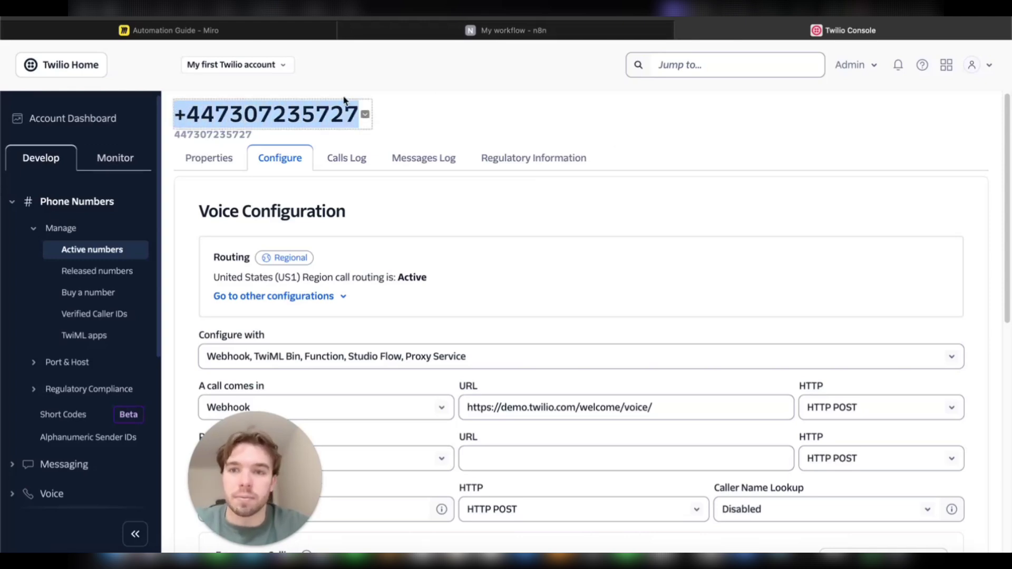
key(ctrl+c)
click(505, 30)
key(ctrl+v)
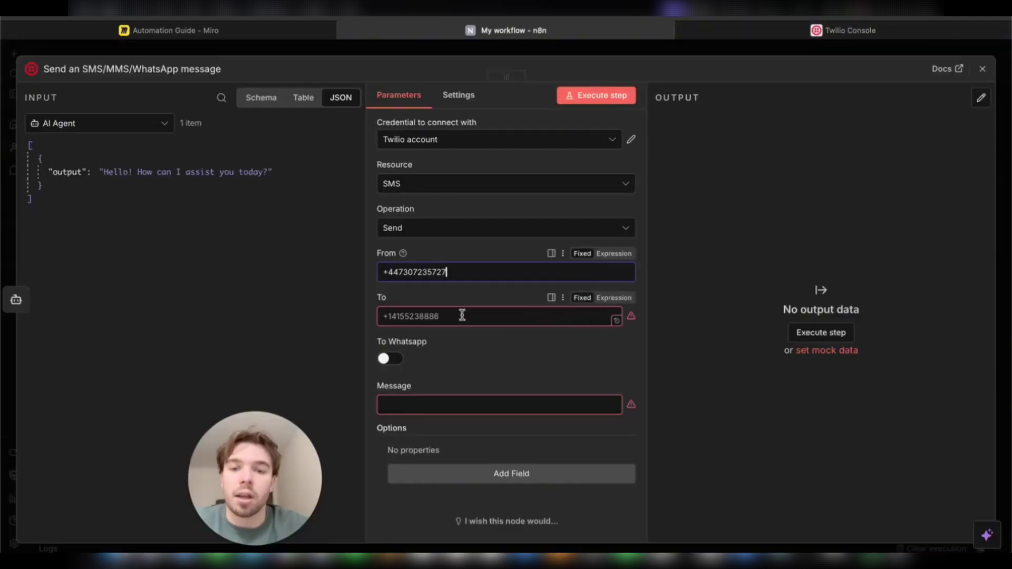
Step: Map the trigger's From into To and the AI Agent's {{ $json.output }} into Message
click(158, 127)
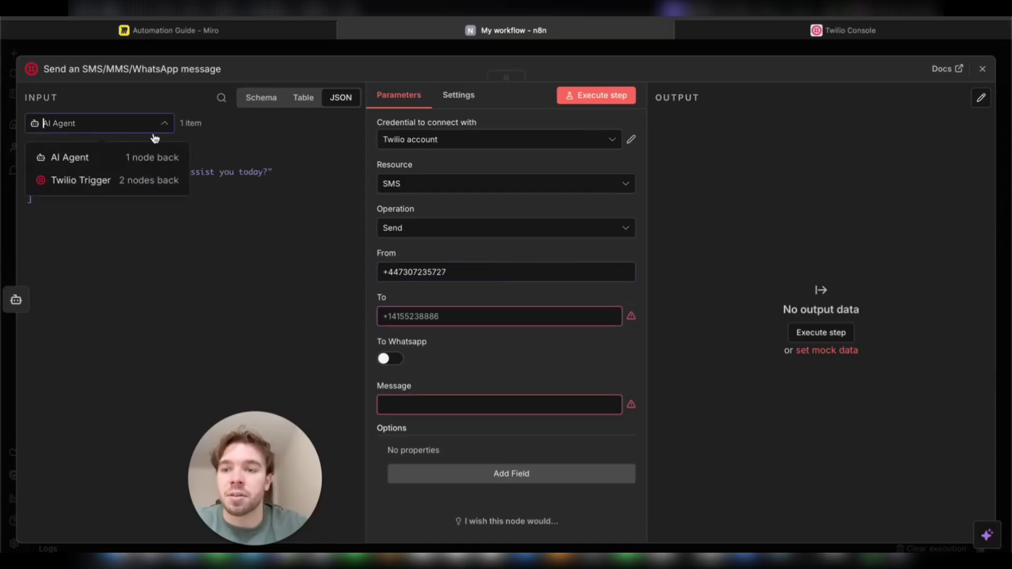
click(147, 180)
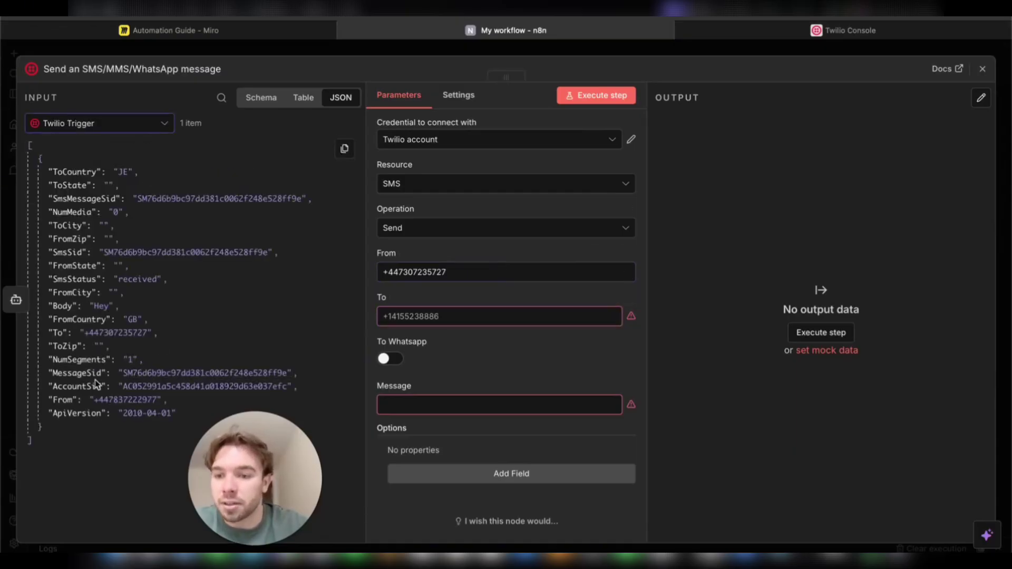
drag(72, 399, 423, 322)
click(443, 411)
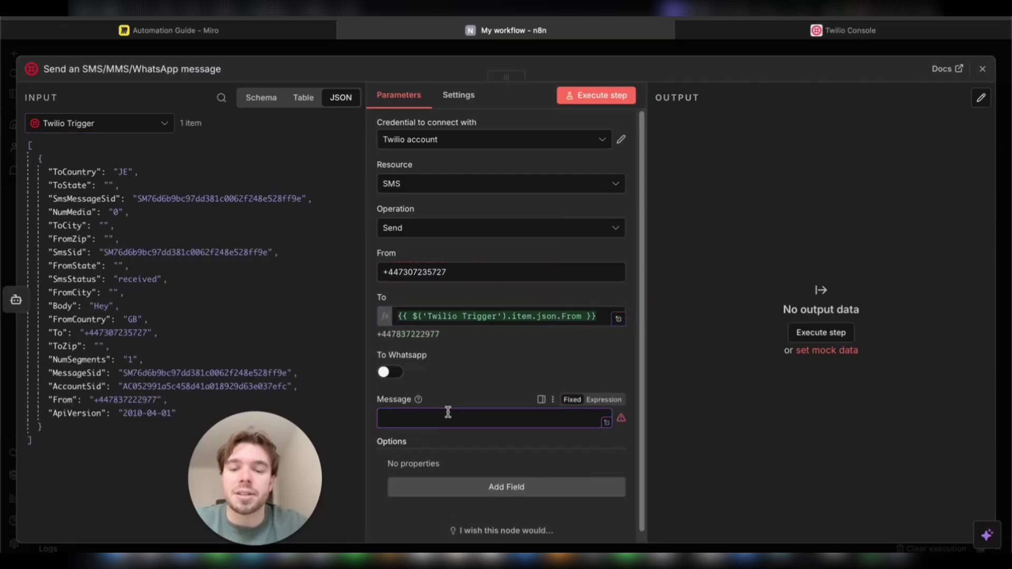
click(155, 128)
click(132, 144)
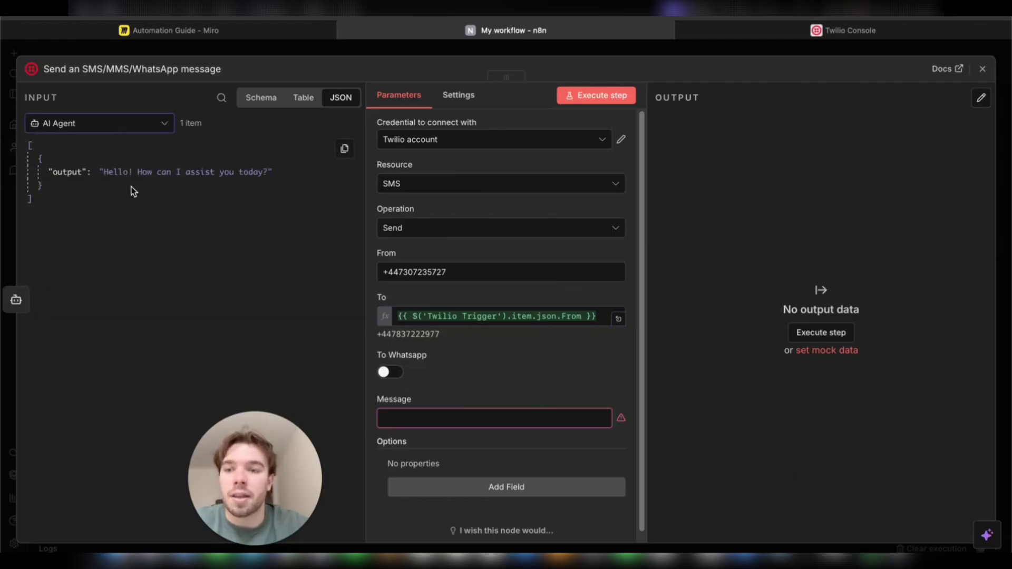
drag(140, 168, 437, 418)
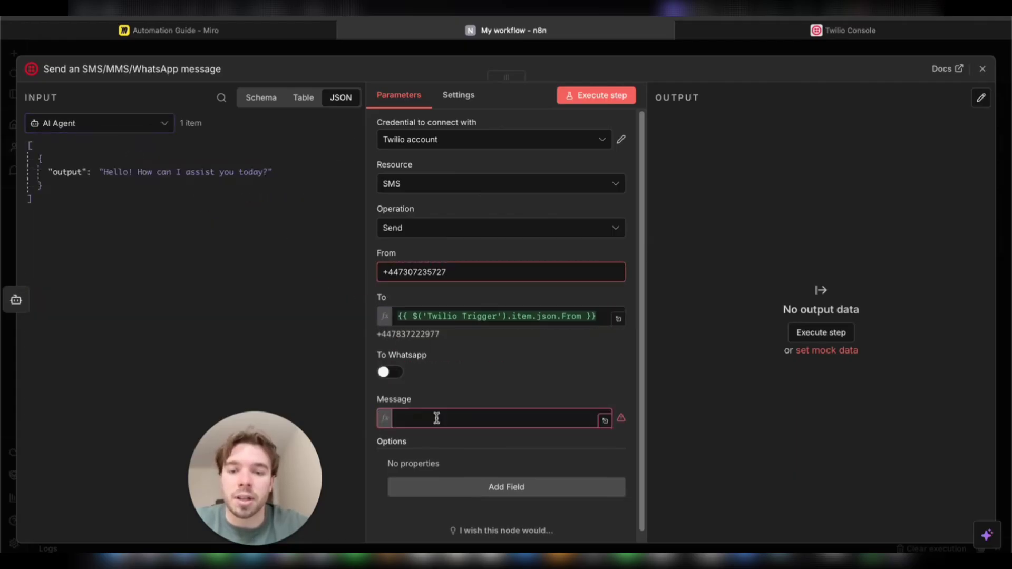
click(549, 353)
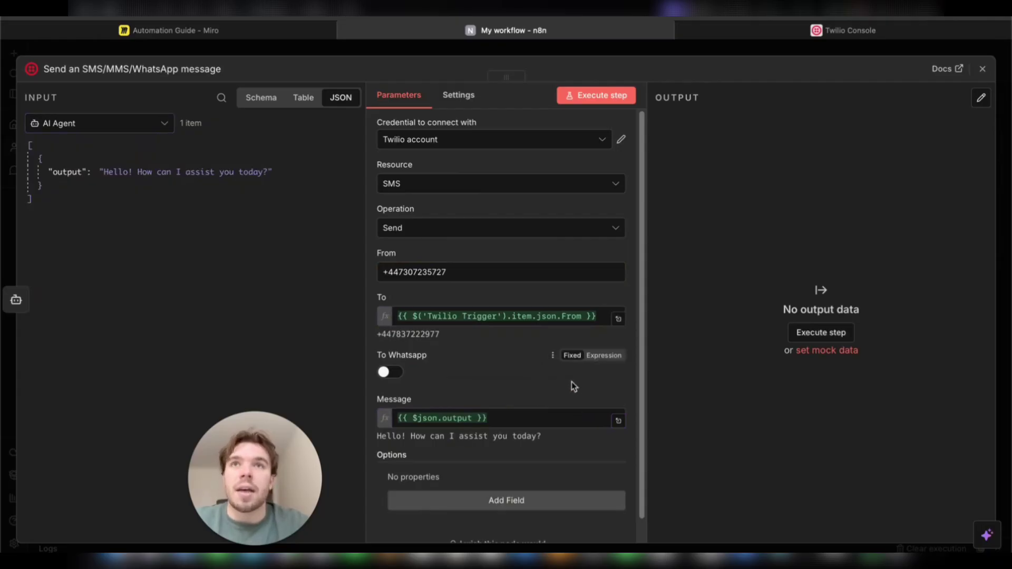
click(983, 69)
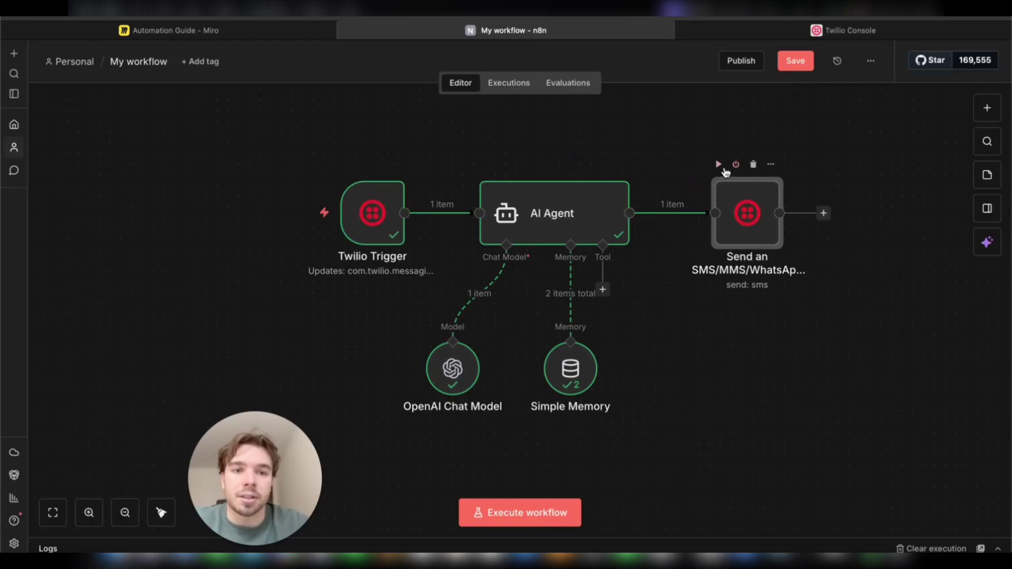
Step: Test-run the Send an SMS/MMS/WhatsApp step of the Twilio chatbot workflow in n8n
click(718, 165)
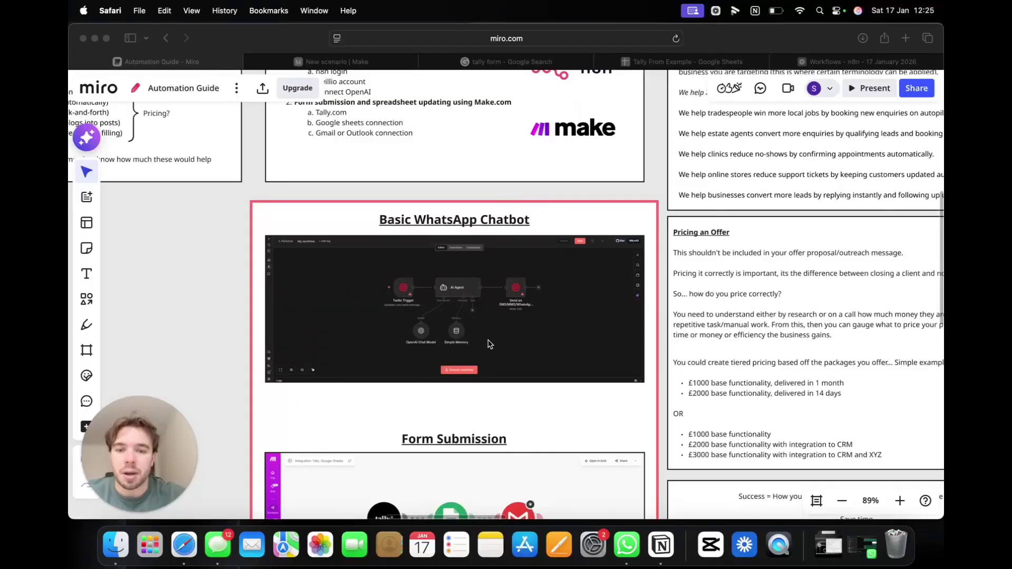
Step: Scroll the Miro guide to the Form Submission example, then switch to the new Make scenario
scroll(490, 343, down, 5)
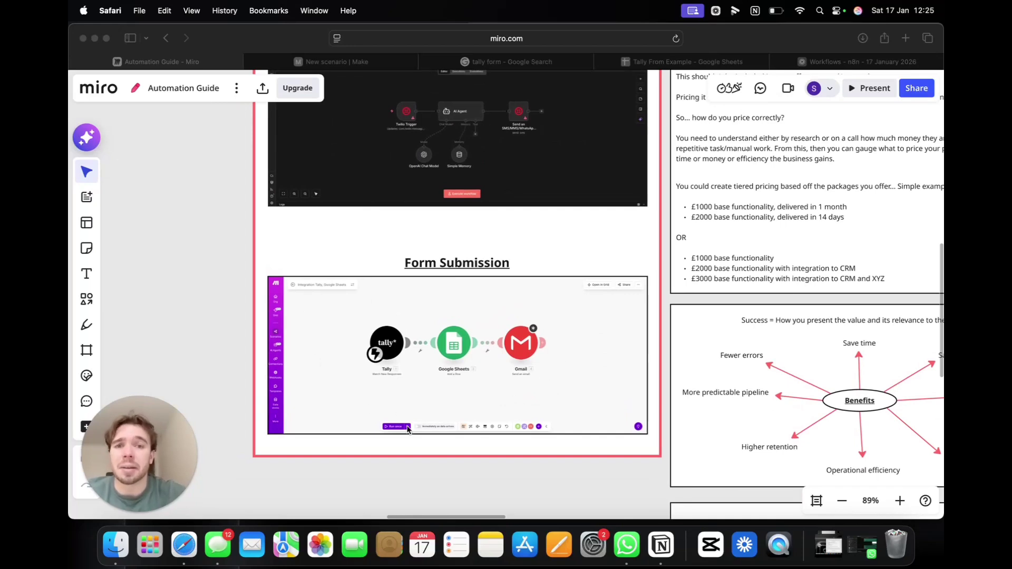
click(378, 63)
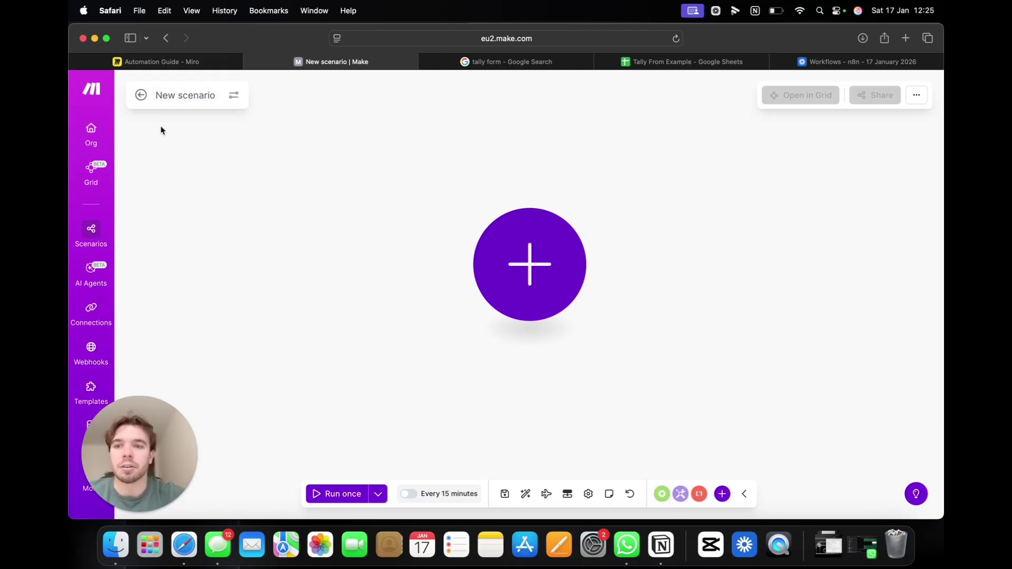
Step: Rename the scenario to 'Form Submission' and bring up the app list for its first module
click(183, 93)
triple_click(182, 94)
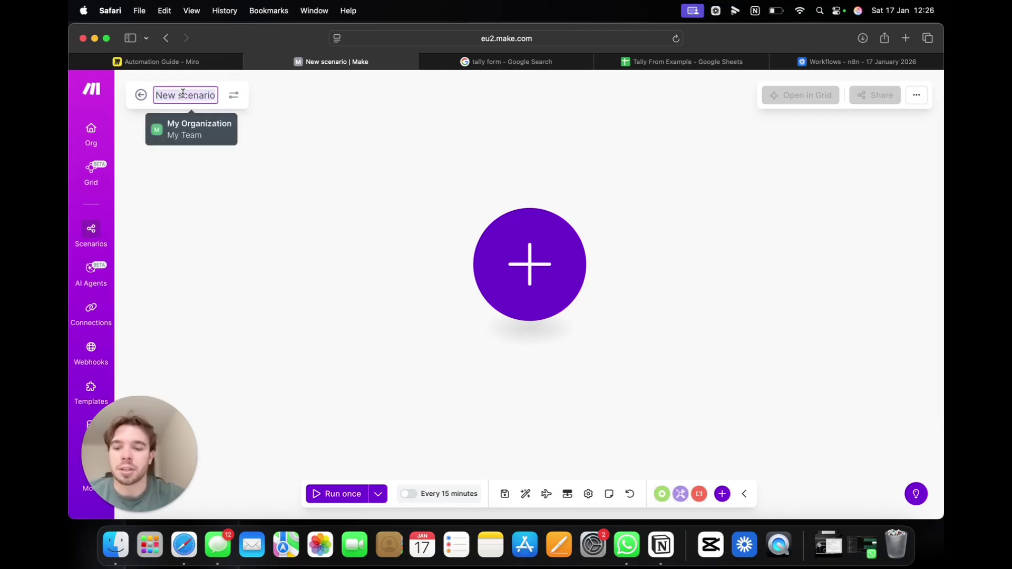
text(Form )
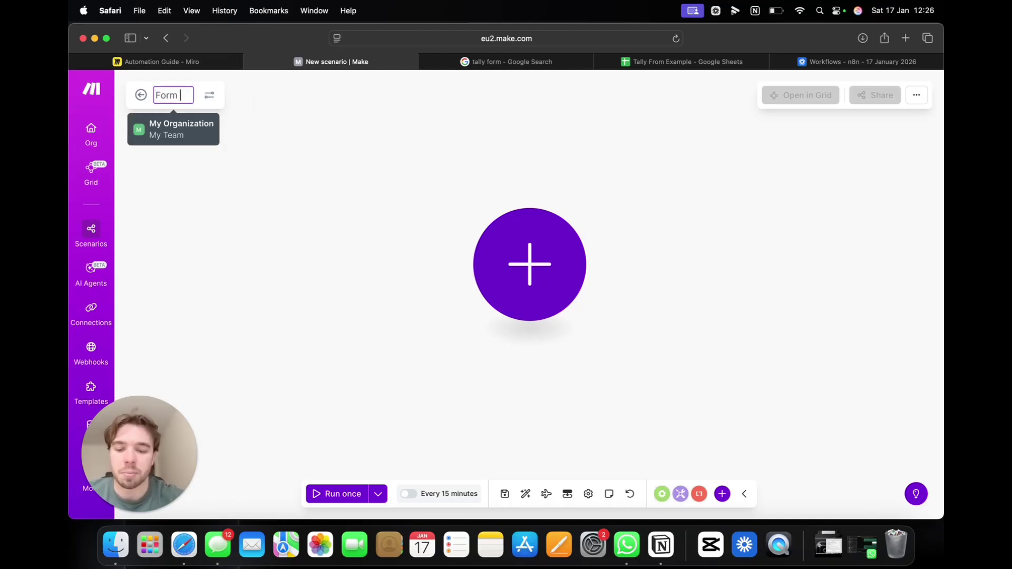
text(Submision)
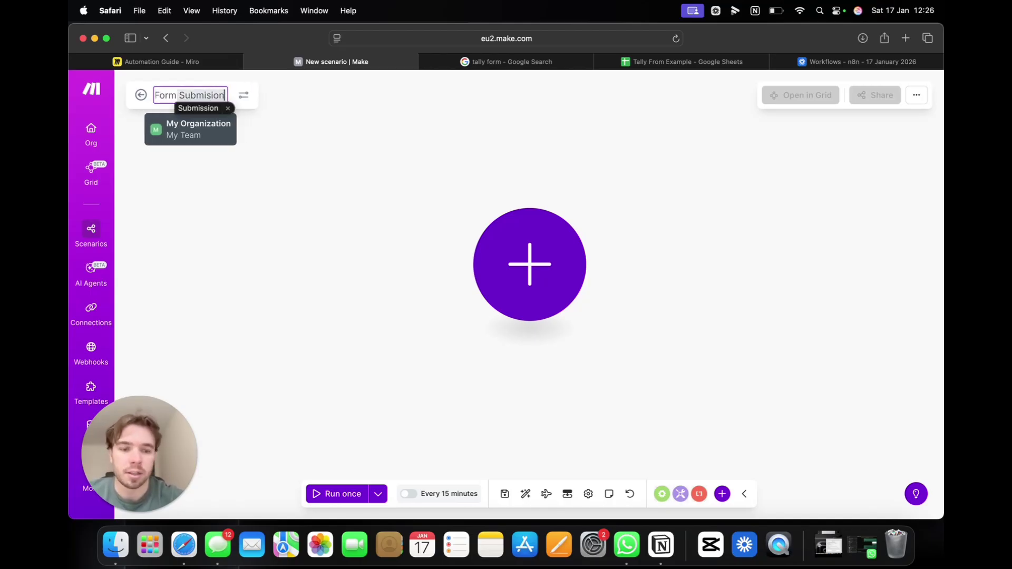
key(Return)
key(Return)
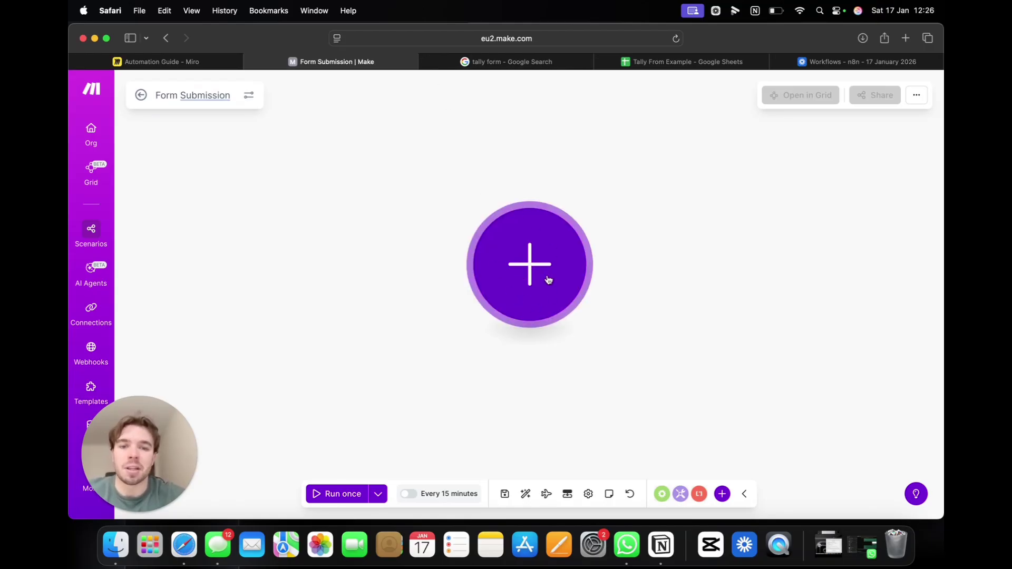
click(533, 265)
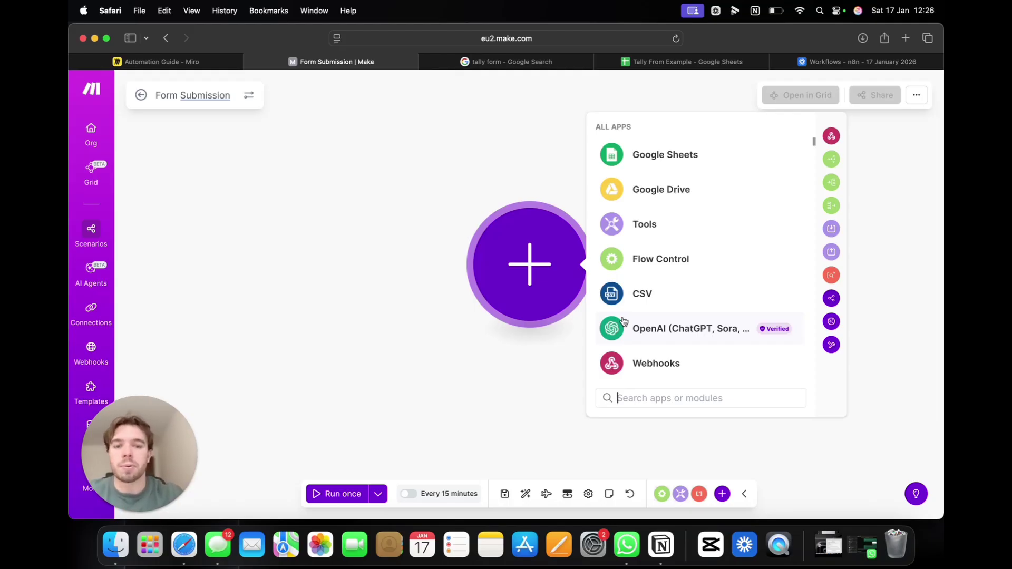
text(tally)
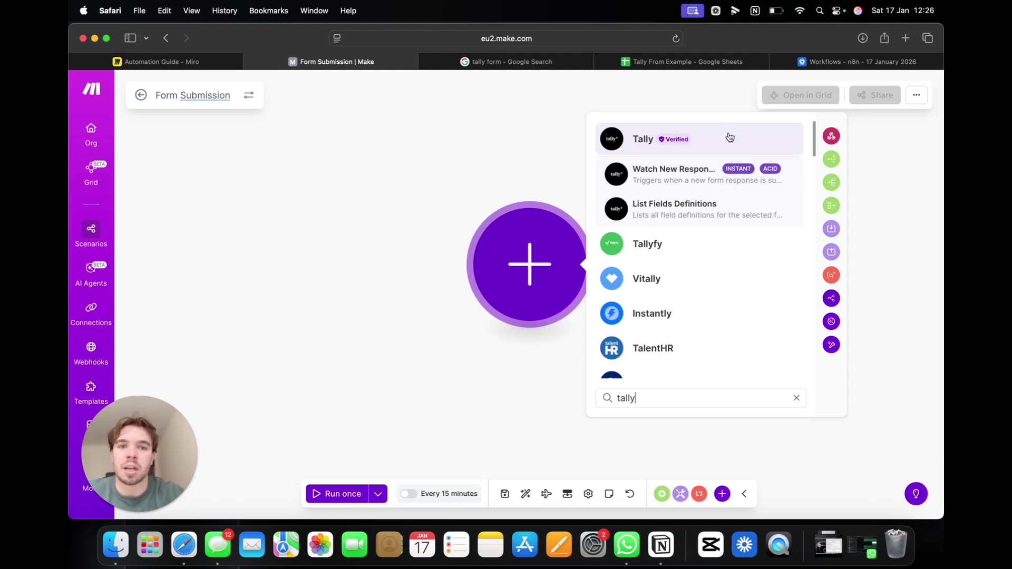
click(728, 138)
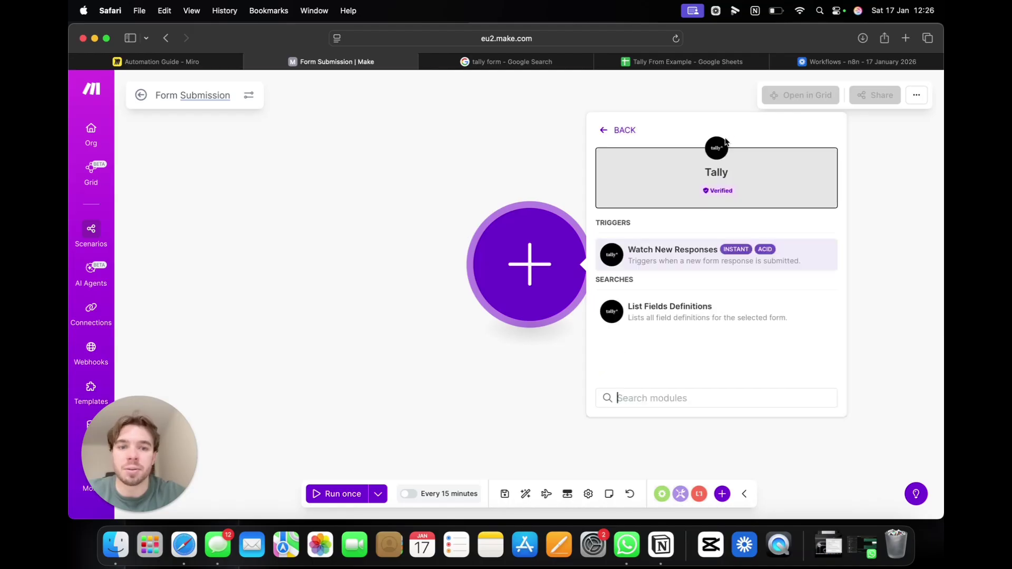
click(783, 260)
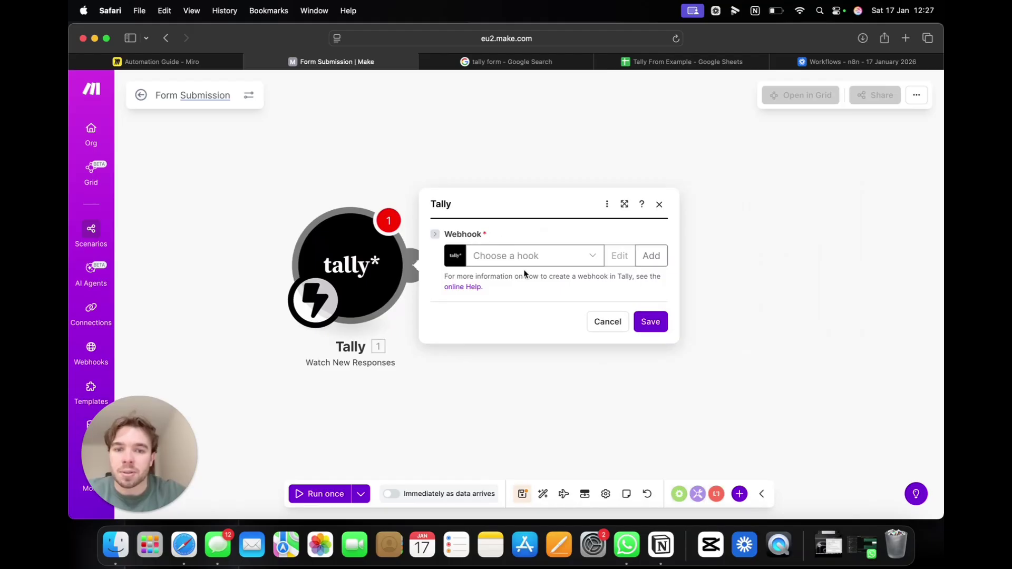
click(558, 262)
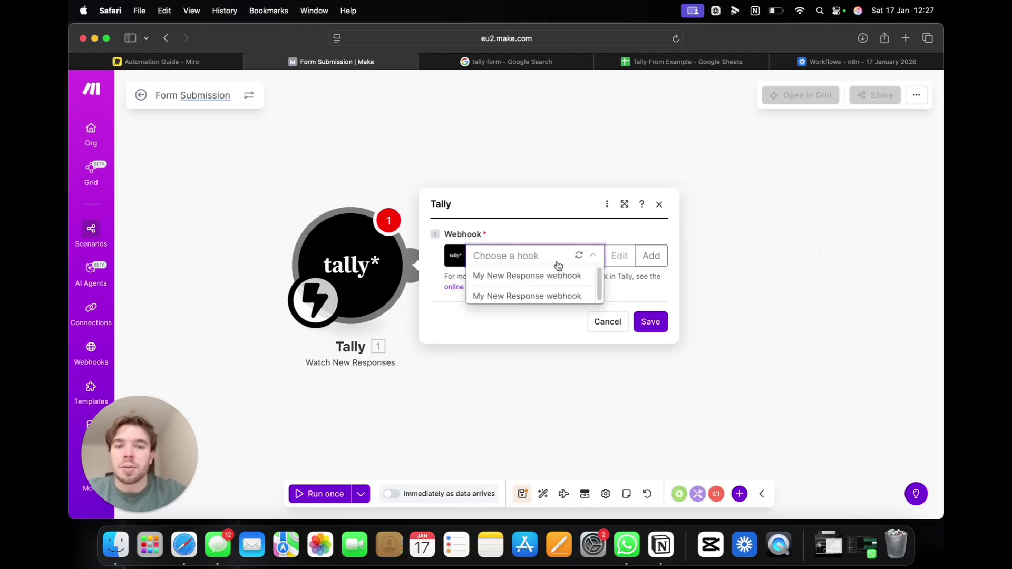
click(548, 327)
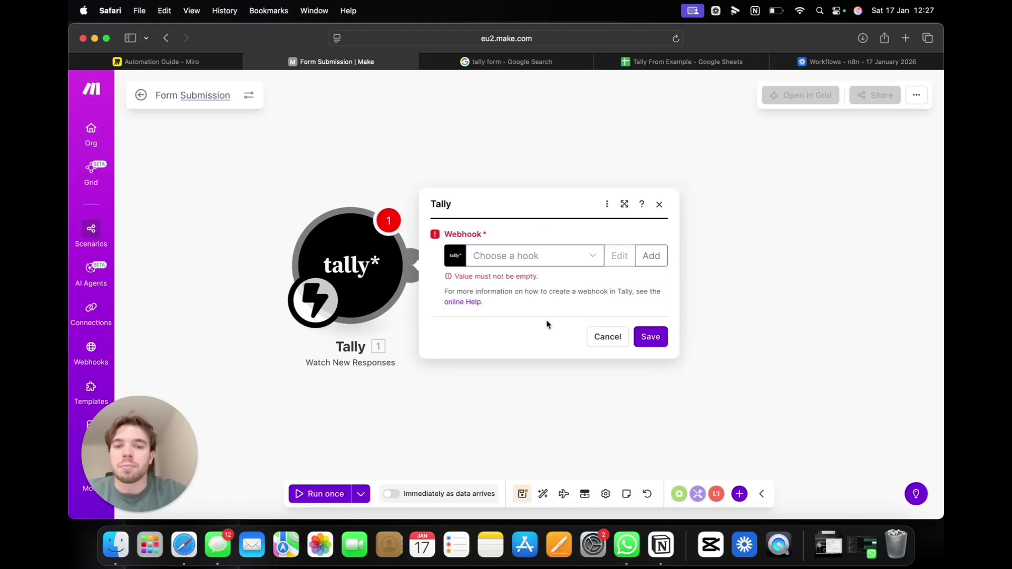
Step: Switch to the tally form search results and scroll down through them
click(497, 61)
scroll(229, 158, down, 1)
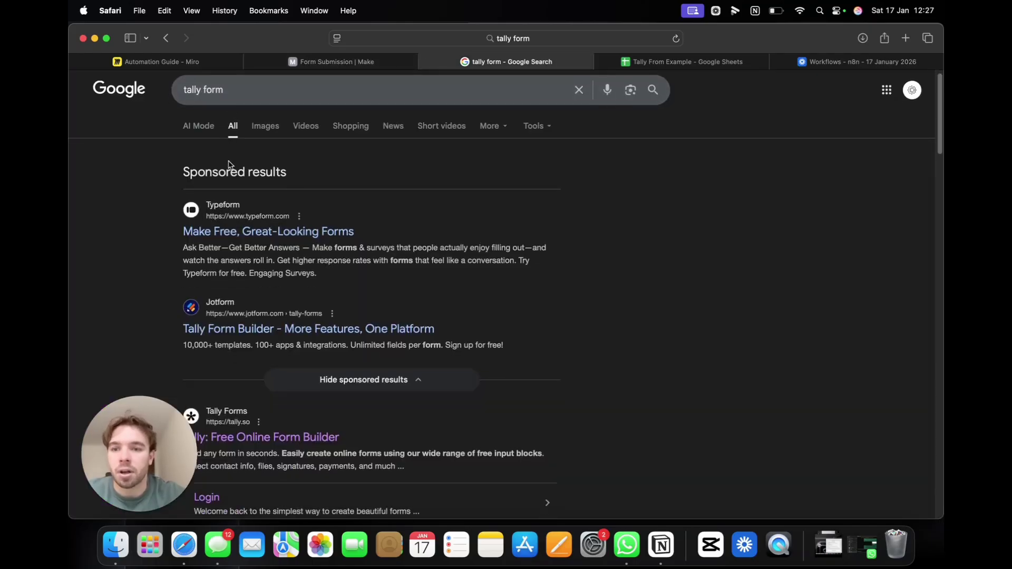
scroll(229, 165, down, 1)
Step: Open the Tally Forms site and start a new form titled 'Form Submission Ex.'
click(266, 388)
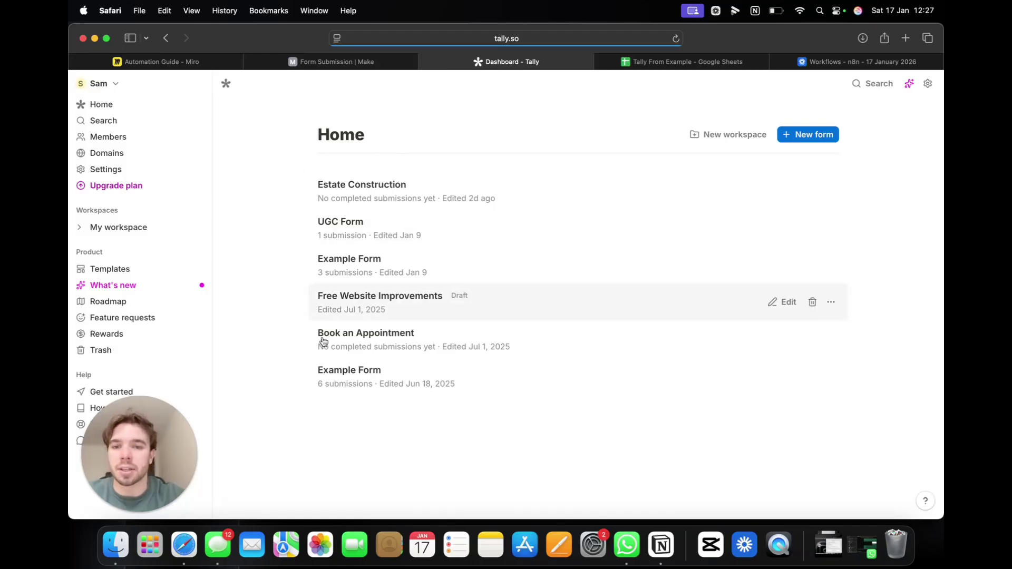
click(822, 133)
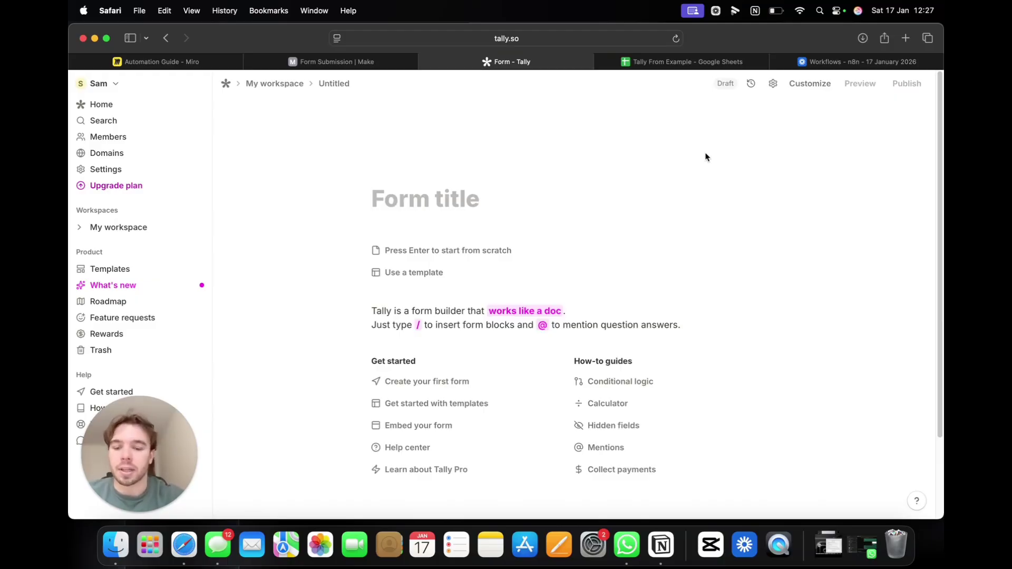
text(Form Su)
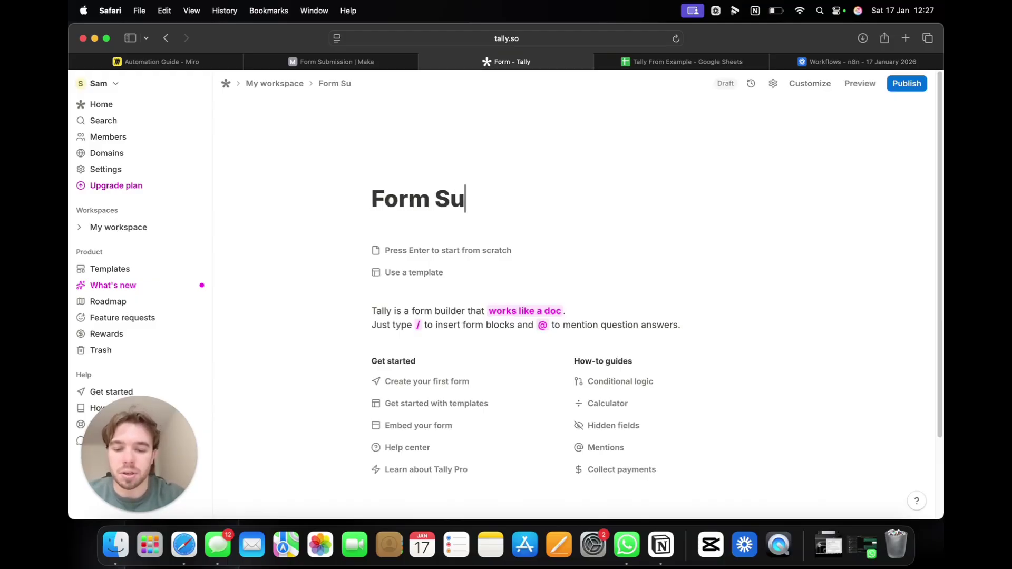
text(bmission )
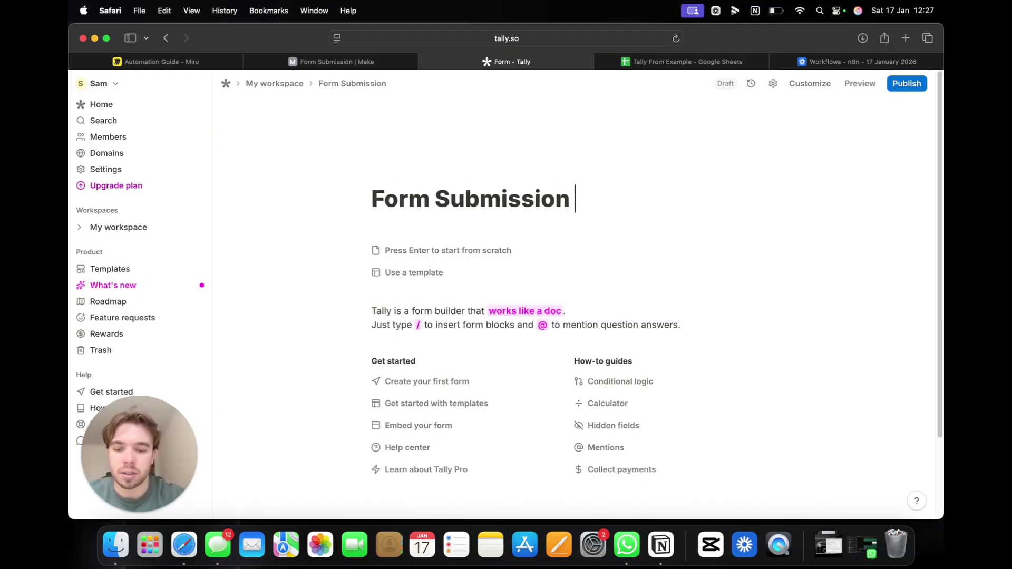
text(Ex.)
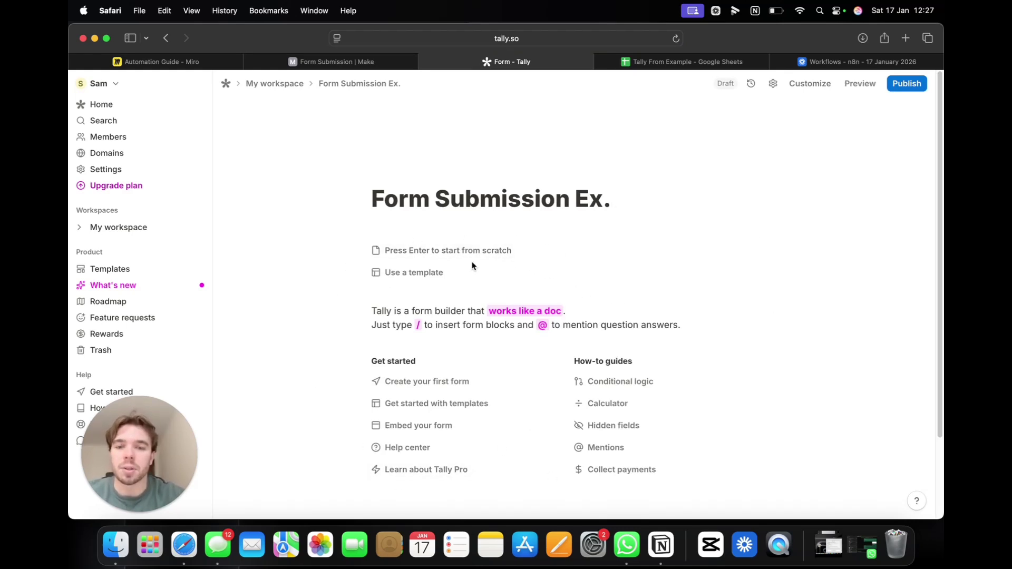
Step: Add a Short answer question titled 'What is your name'
click(463, 250)
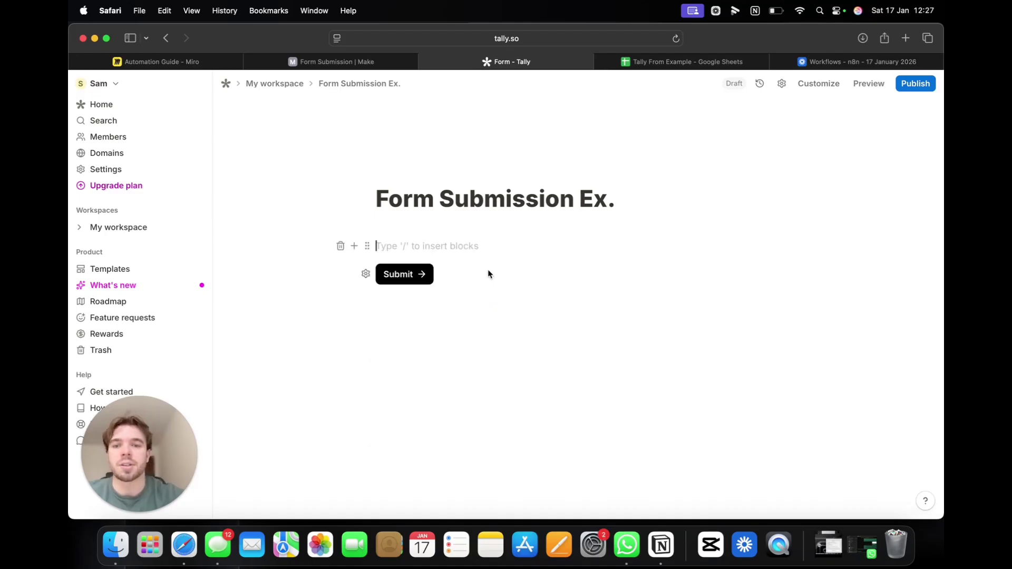
text(/)
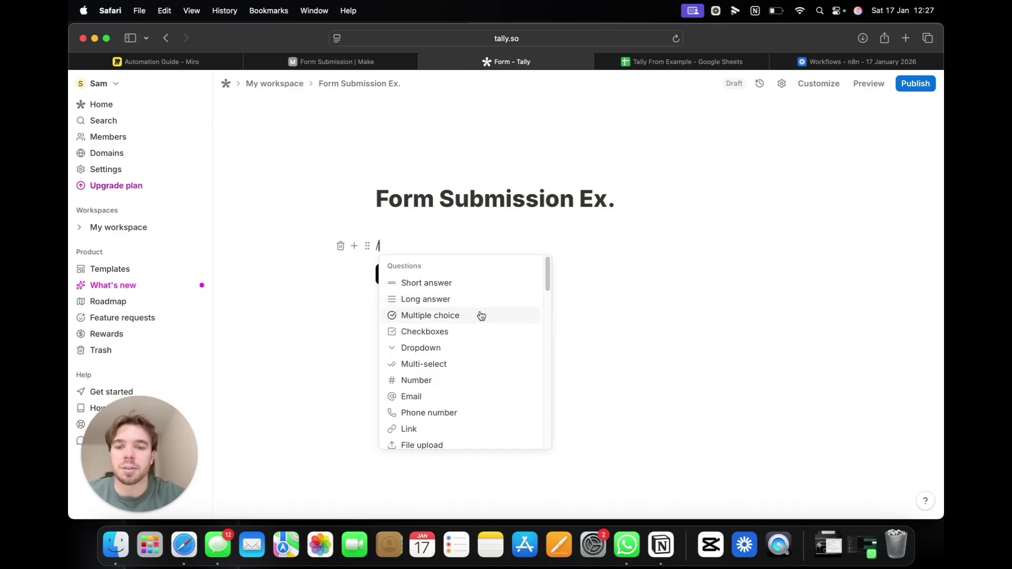
click(466, 288)
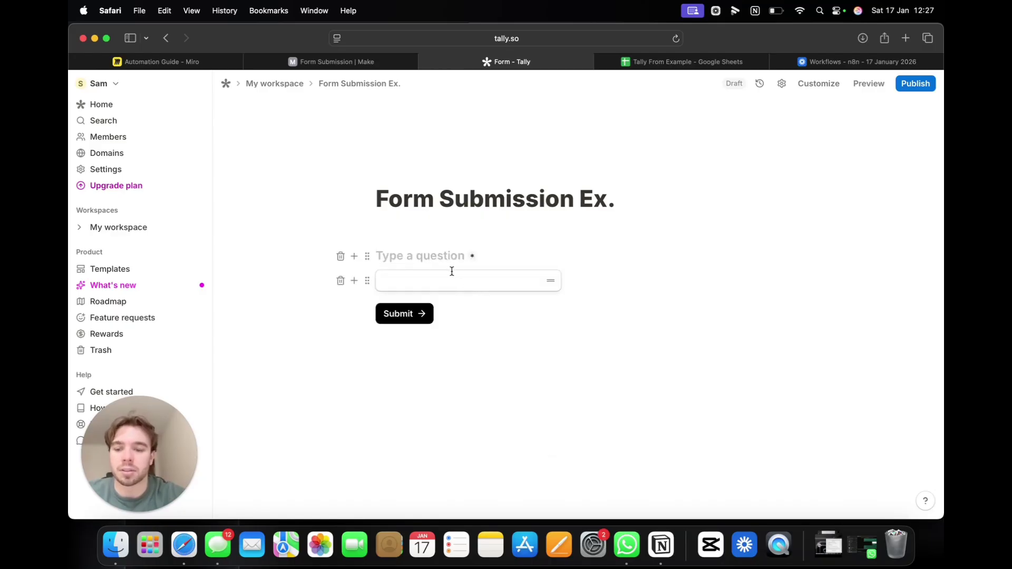
text(What is yo)
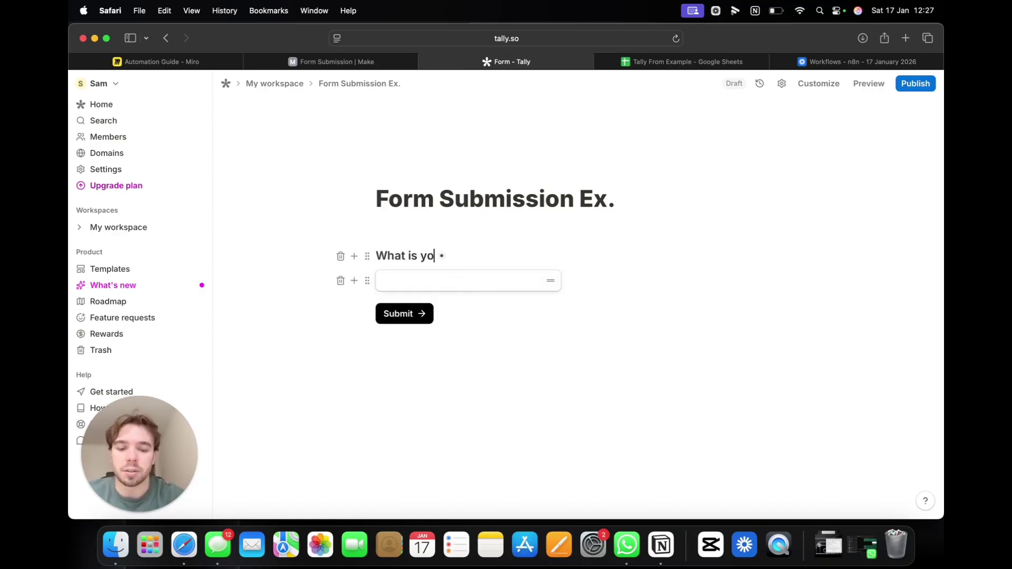
text(ur name)
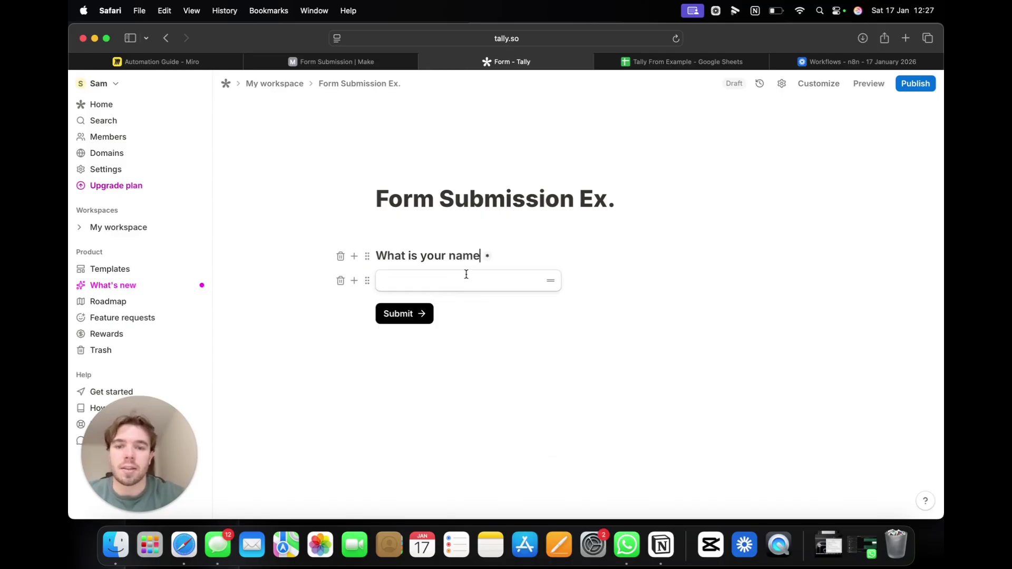
click(466, 279)
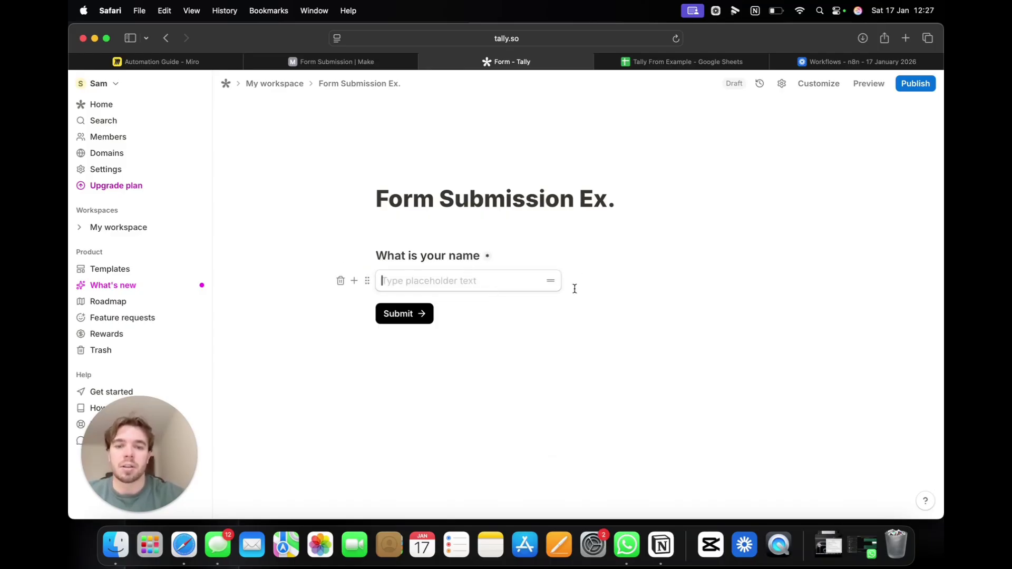
Step: Add a Short answer question for the email, titled 'what is your email?'
key(Return)
text(/wha)
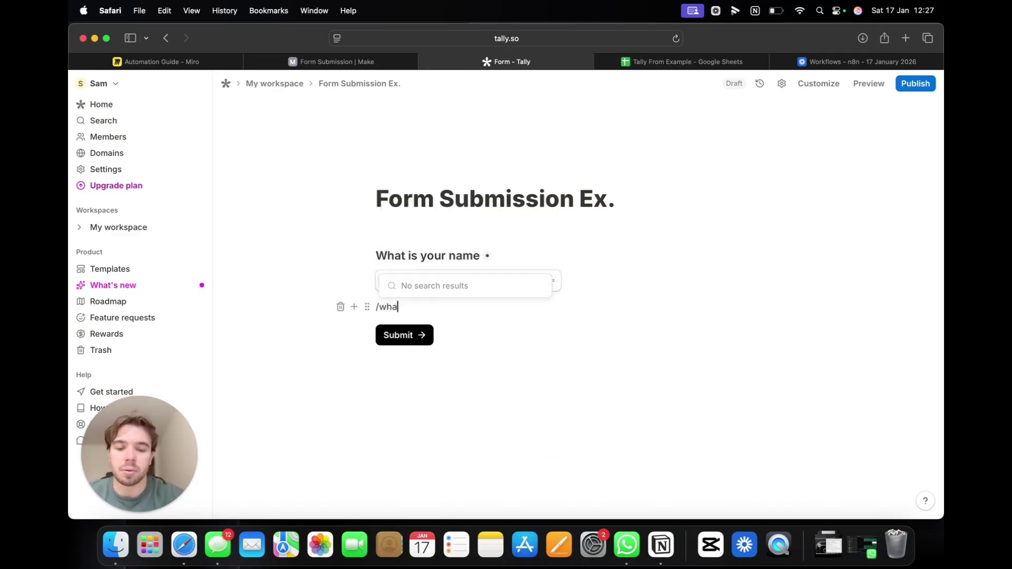
text(t is your ami;)
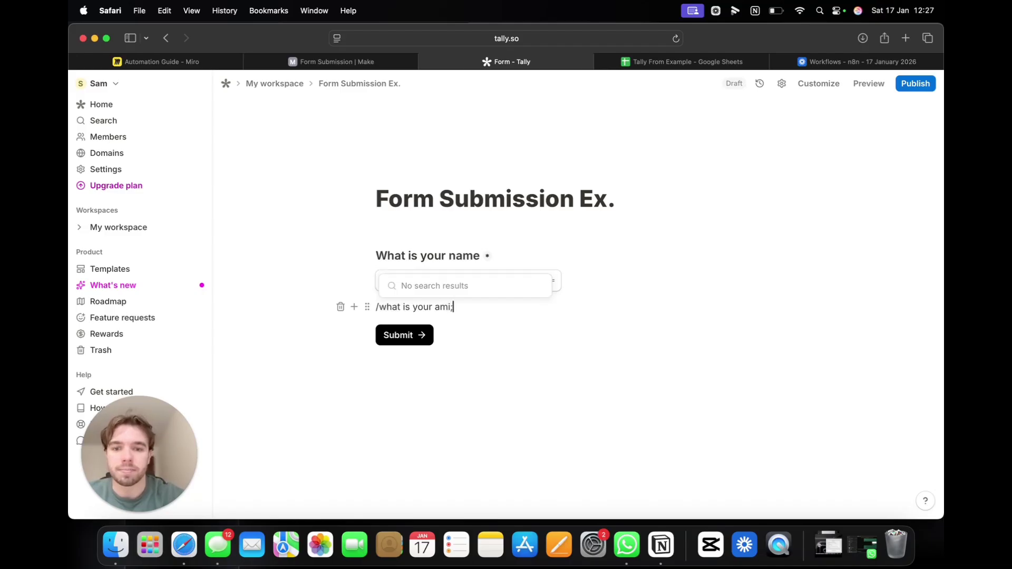
key(BackSpace)
key(BackSpace)
key(BackSpace)
key(BackSpace)
key(BackSpace)
key(BackSpace)
key(BackSpace)
key(BackSpace)
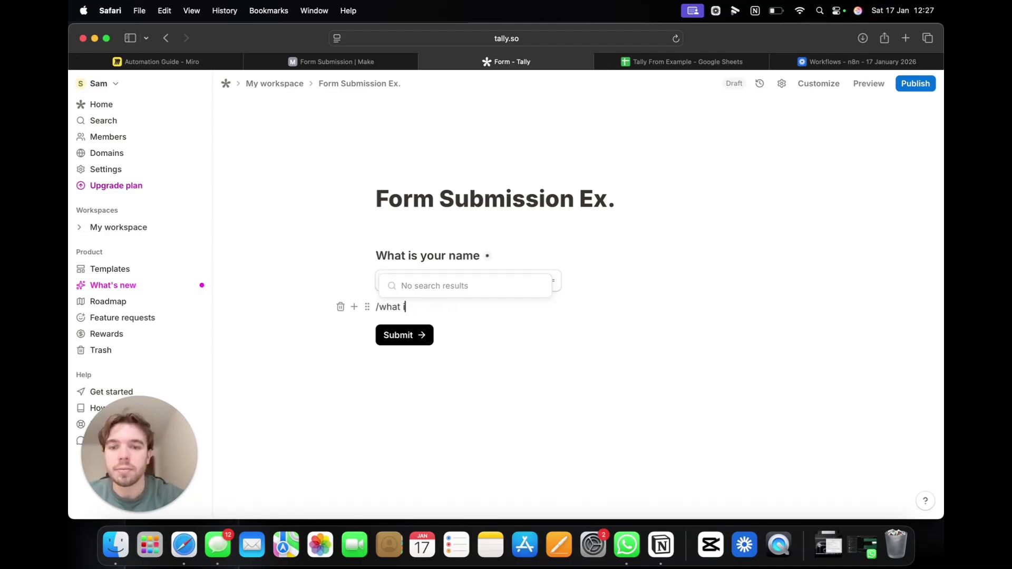
key(BackSpace)
key(BackSpace)
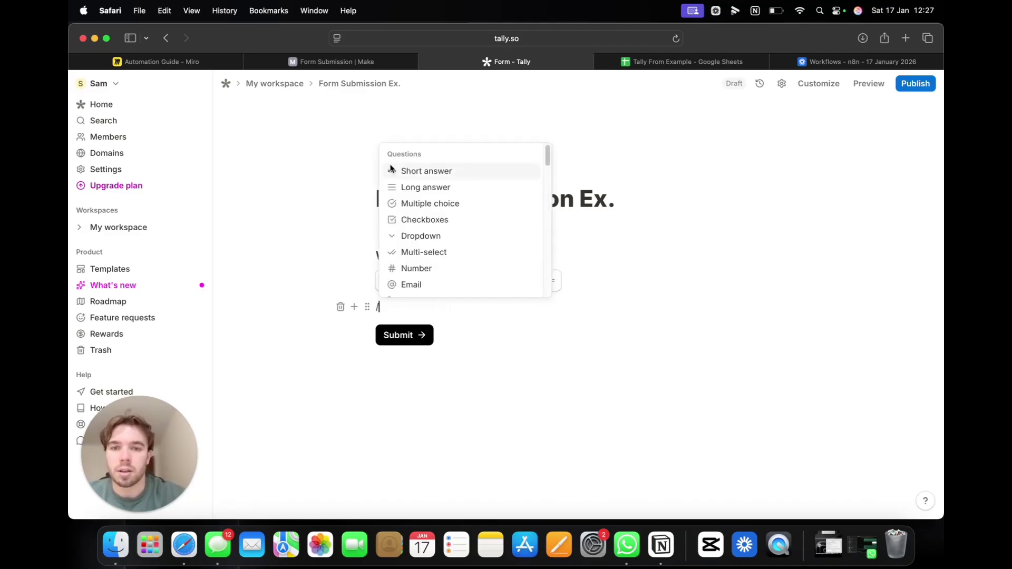
click(464, 169)
text(what i)
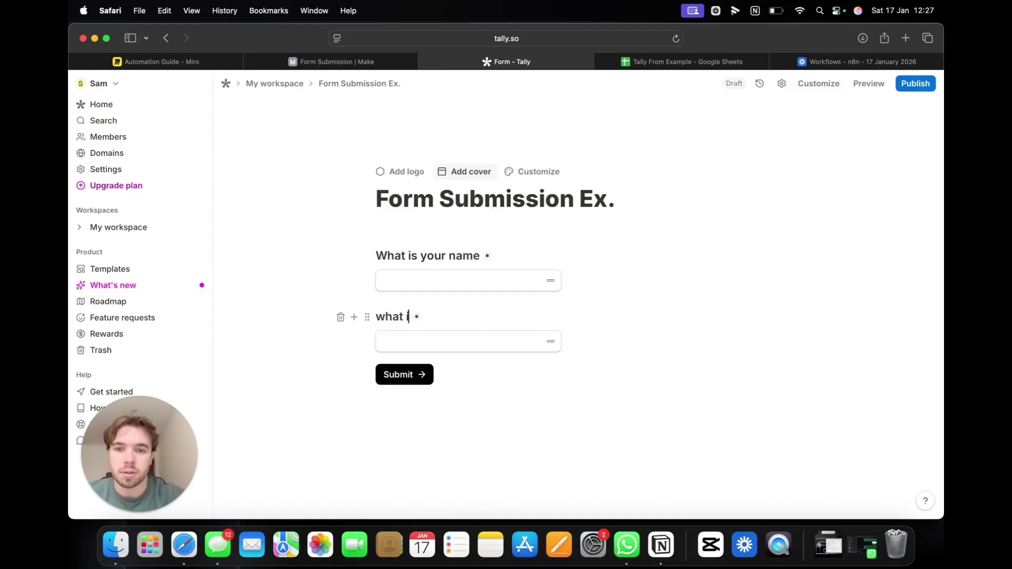
text(s your email)
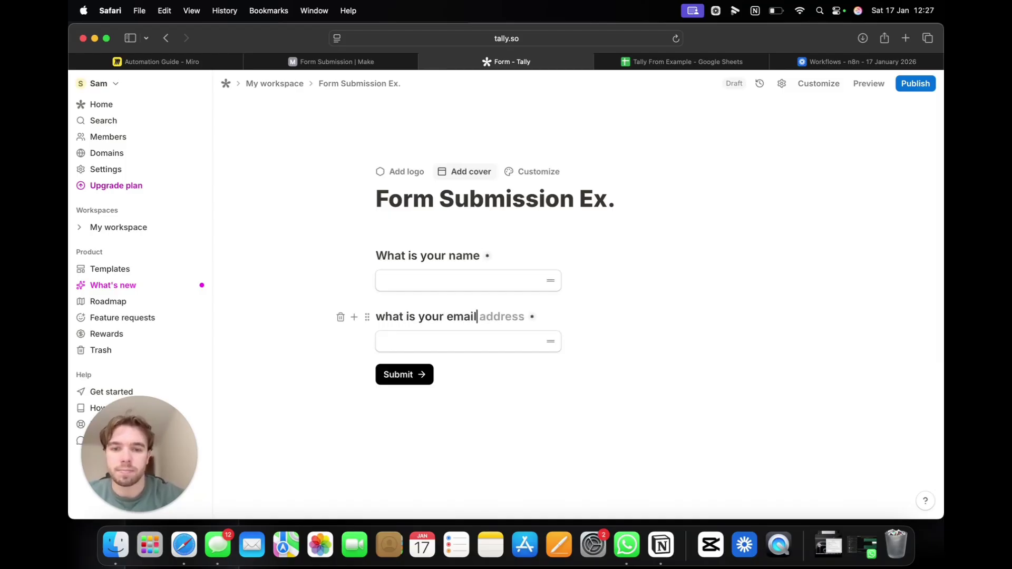
text(?)
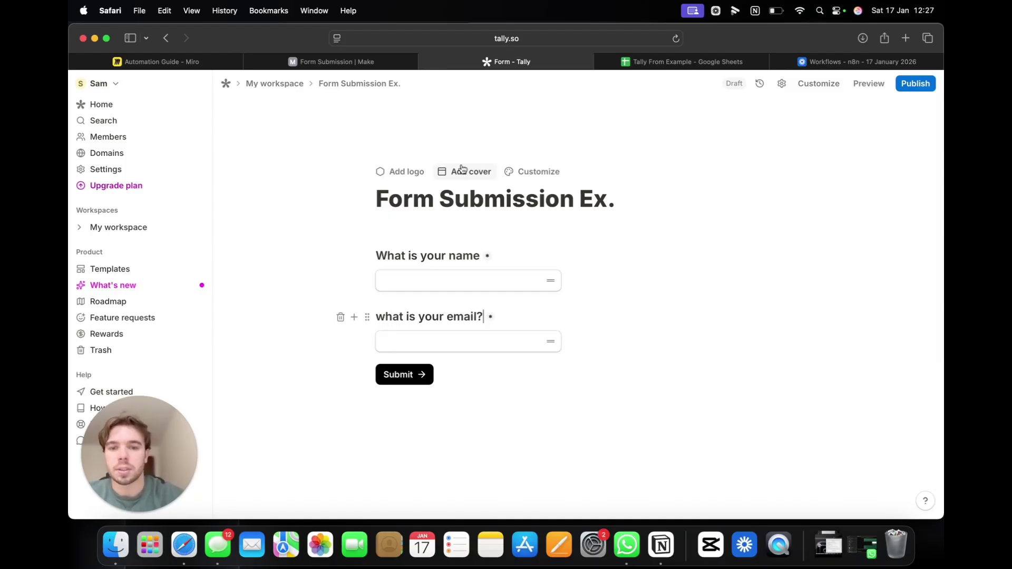
Step: Add '?' to the name question and capitalise the email question to 'What'
click(480, 253)
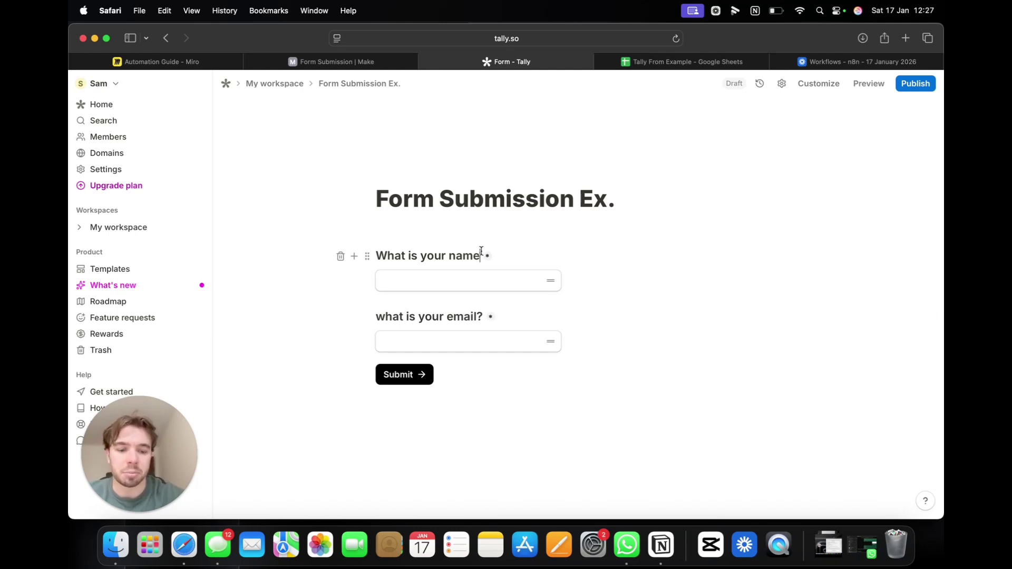
text(?)
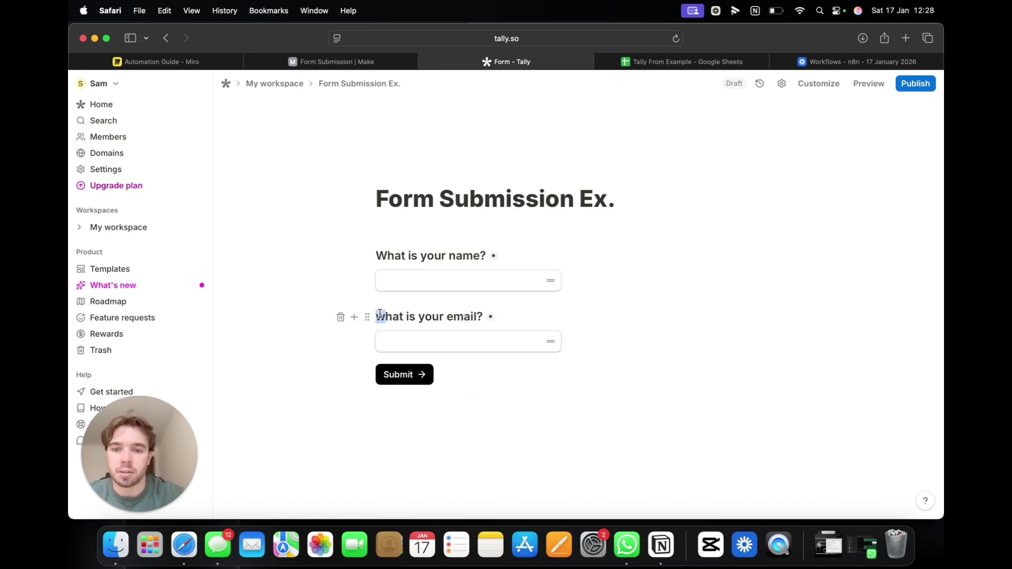
drag(376, 316, 383, 316)
text(W)
key(Down)
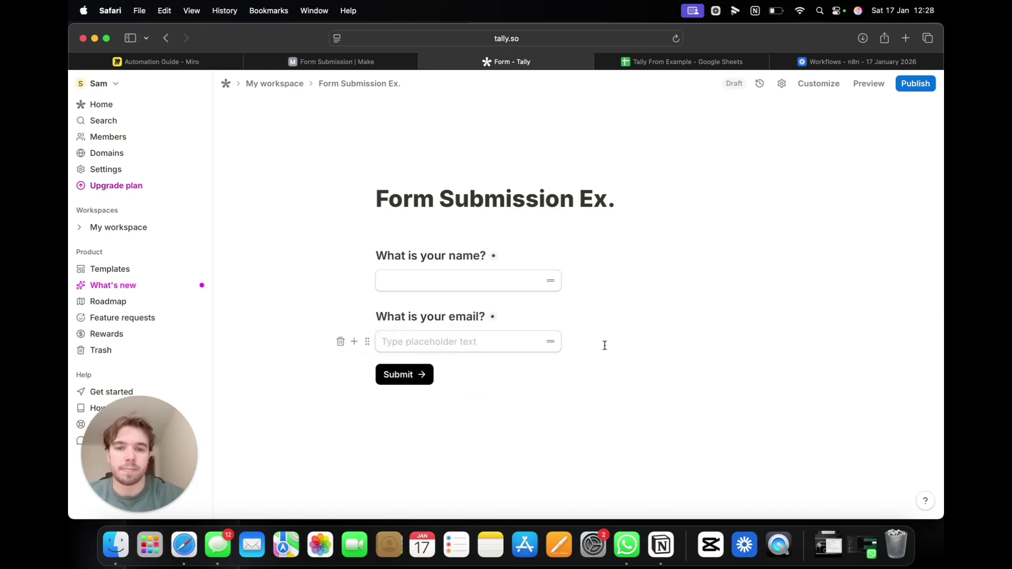
Step: Add a 'What is your phone number?' short-answer question and publish the form
key(Return)
text(/)
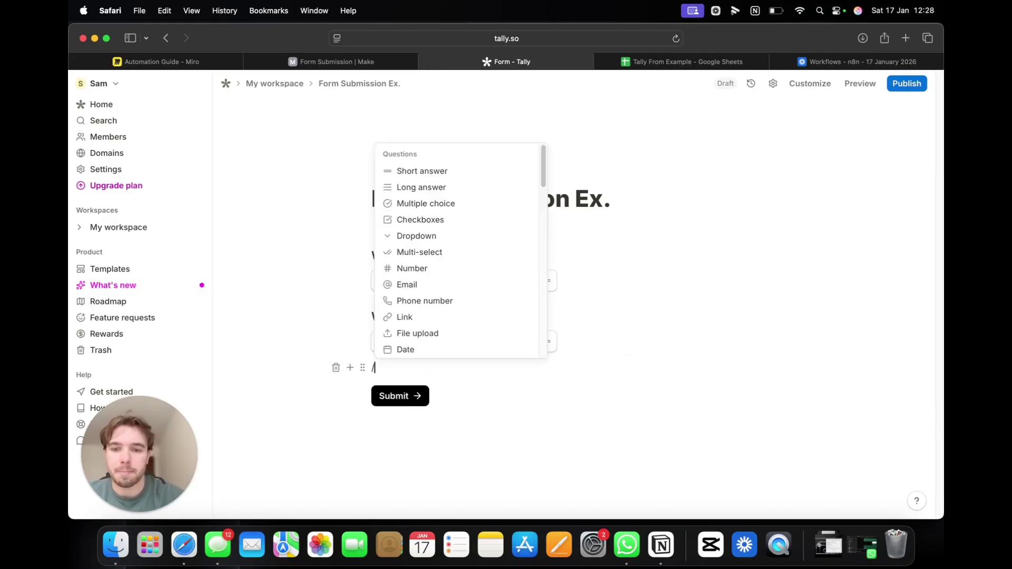
click(437, 170)
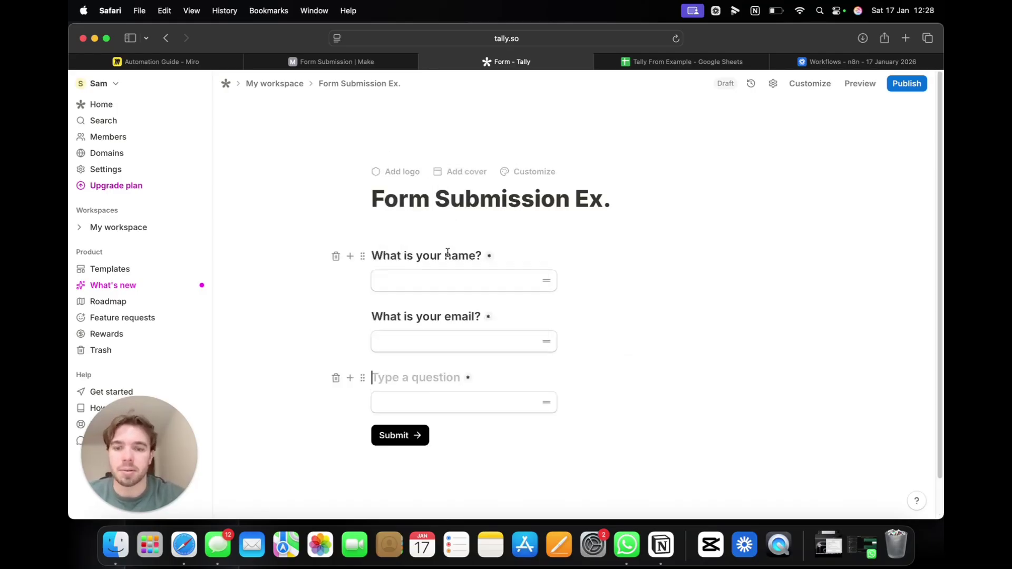
text(What )
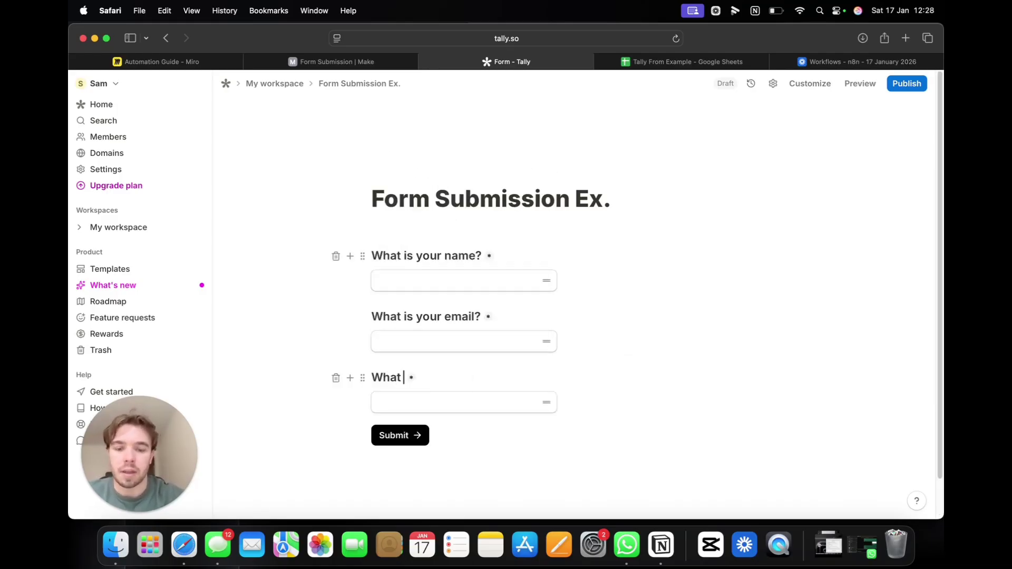
text(is your phone nub)
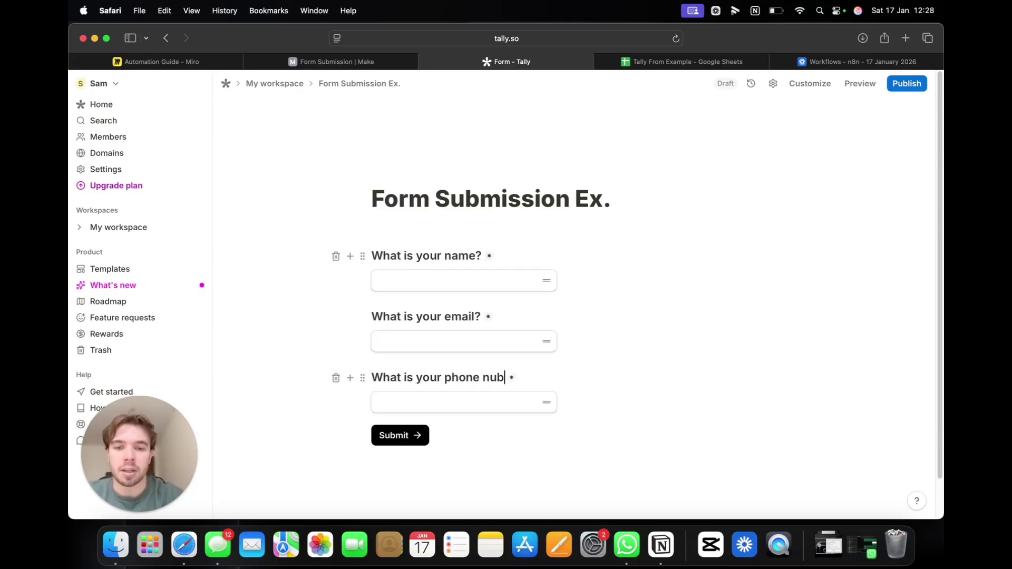
key(BackSpace)
text(mber)
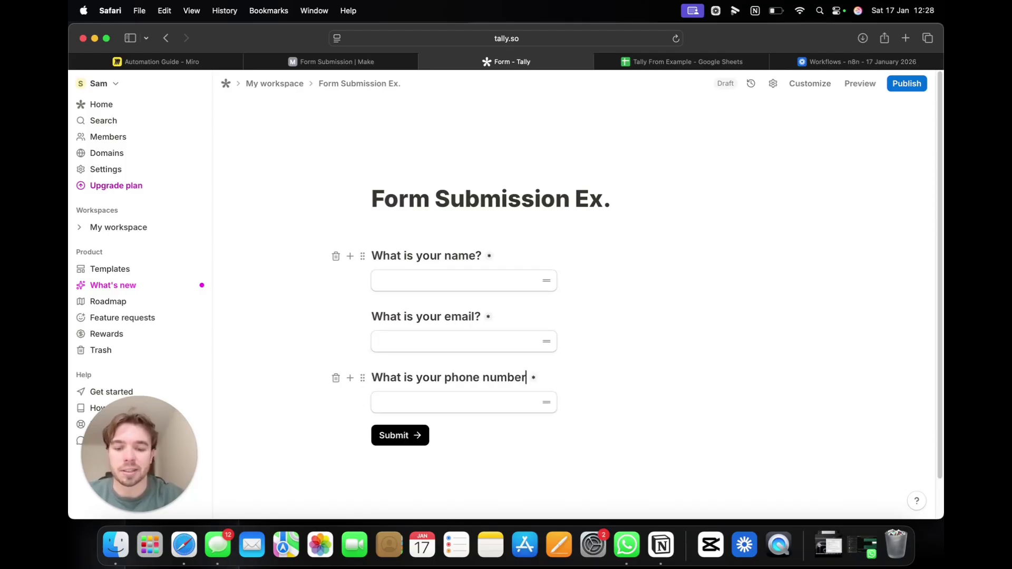
text(?)
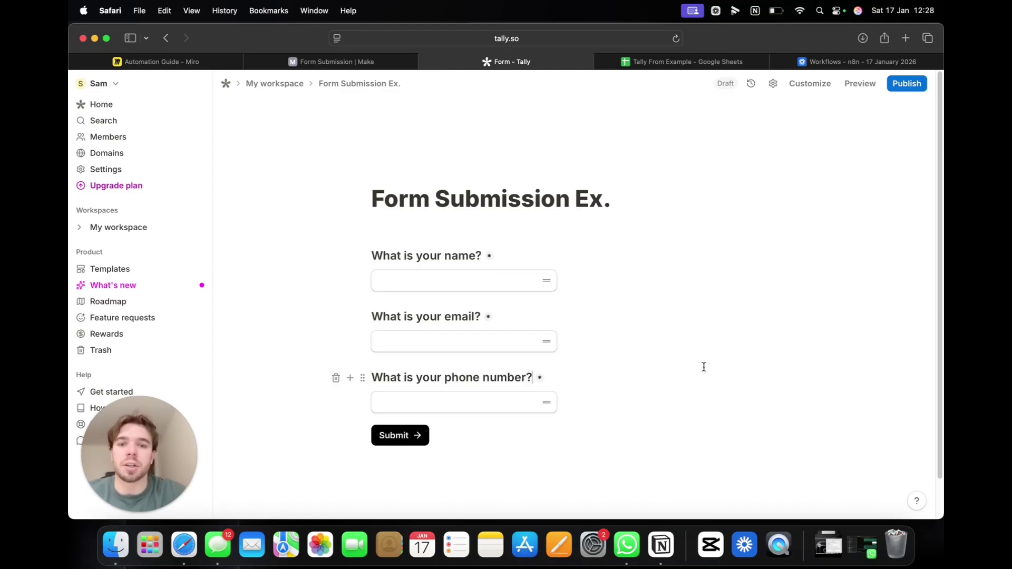
key(Down)
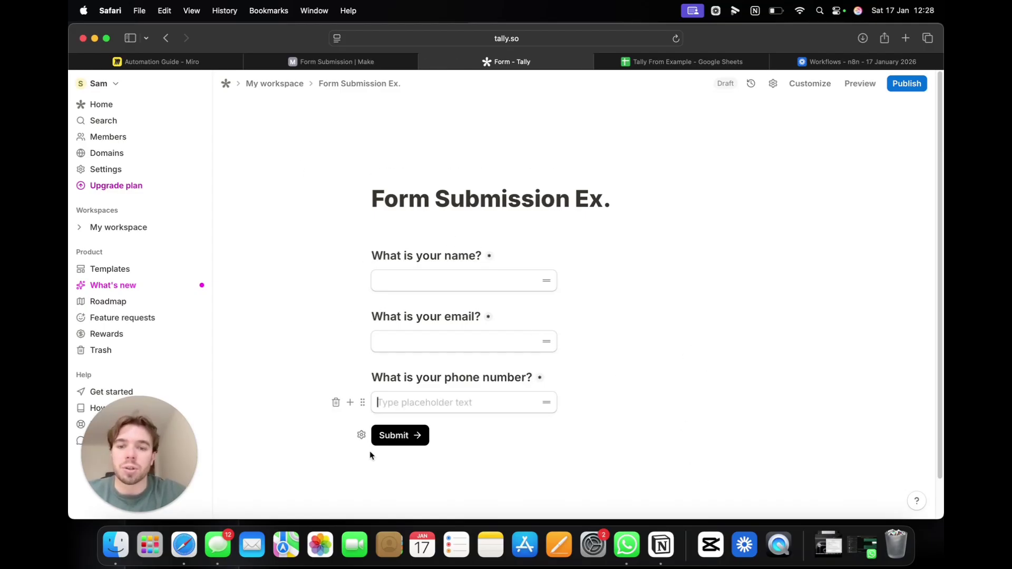
click(899, 93)
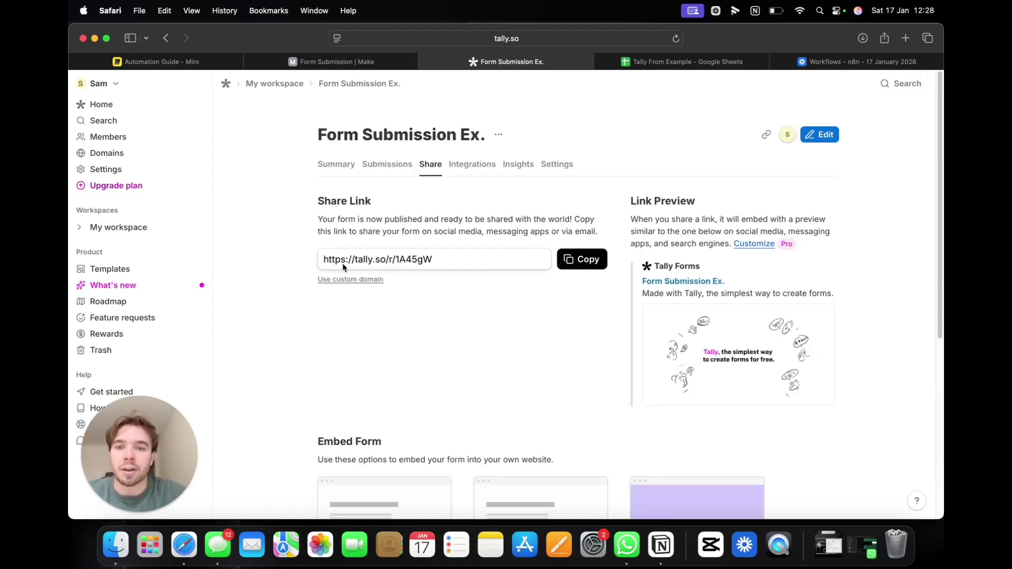
Step: Copy the form's share link, open the live form in Safari, then return to Make
click(582, 259)
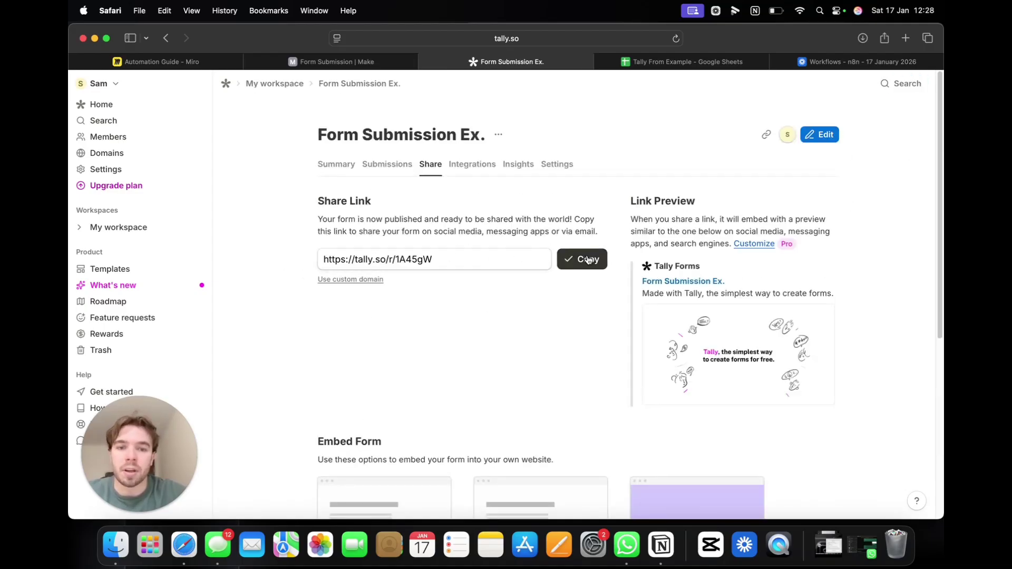
click(553, 42)
key(super+v)
key(Return)
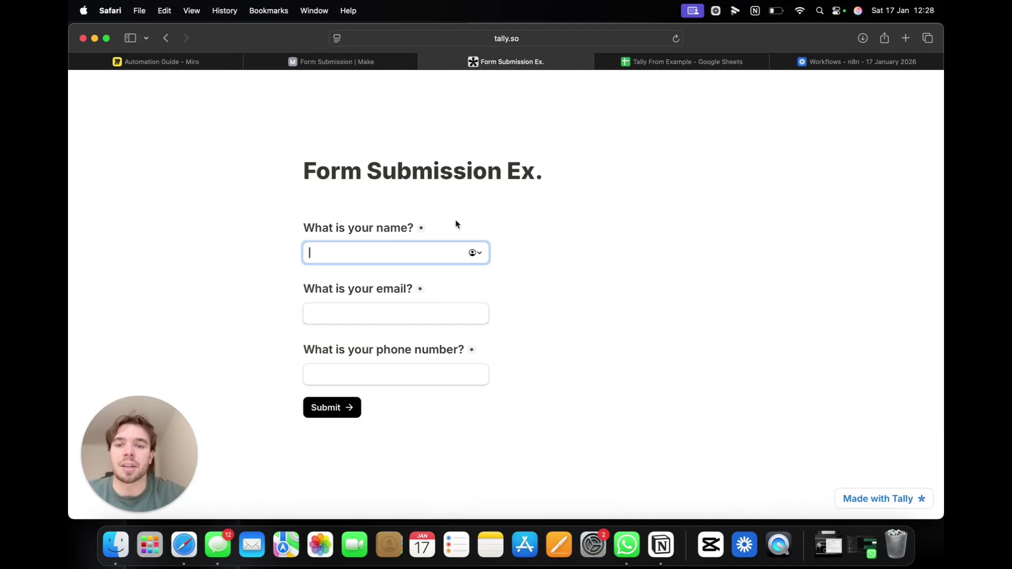
click(389, 65)
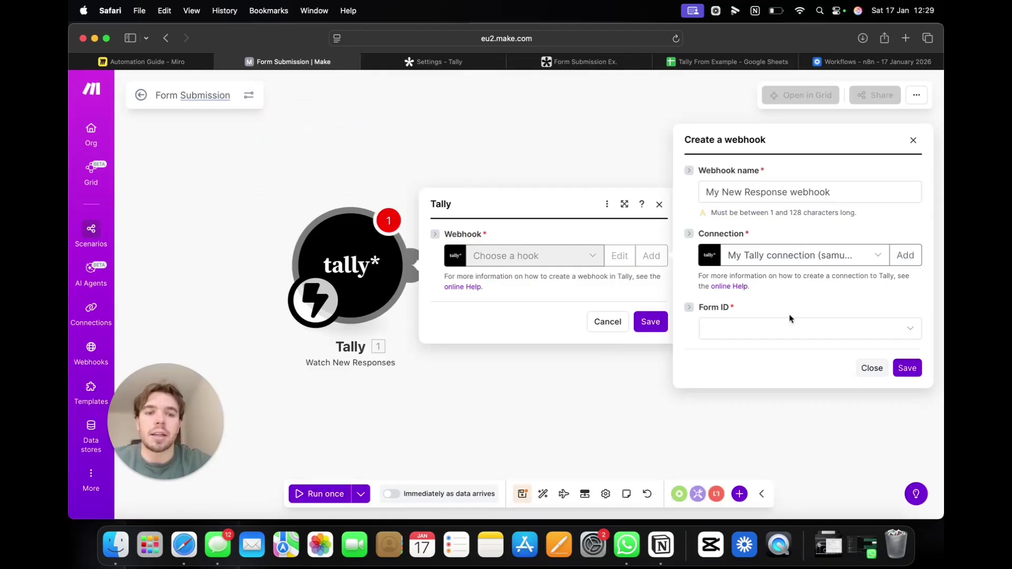
Step: Start a new Tally connection using the Personal API Key connection type
click(801, 257)
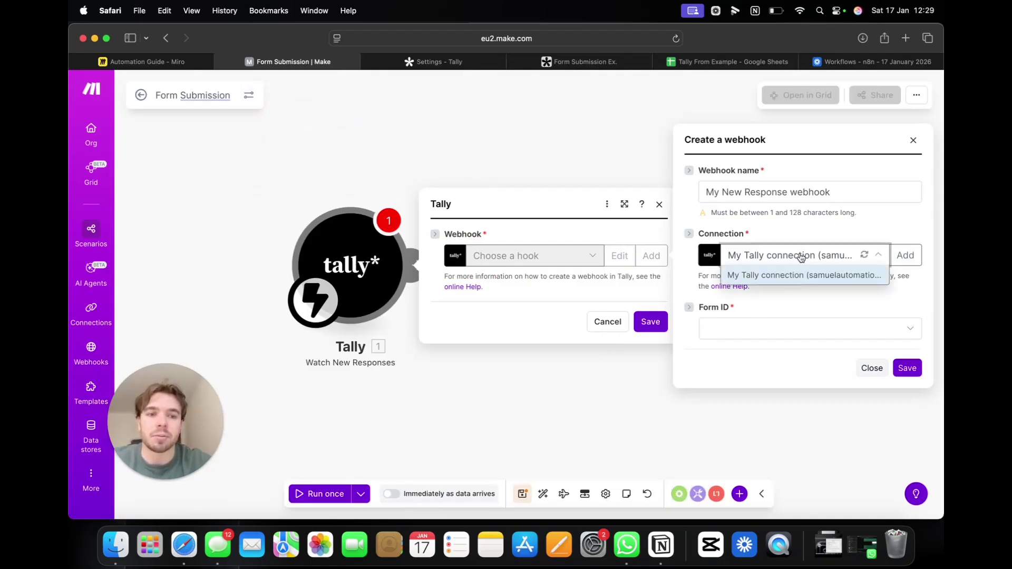
click(801, 257)
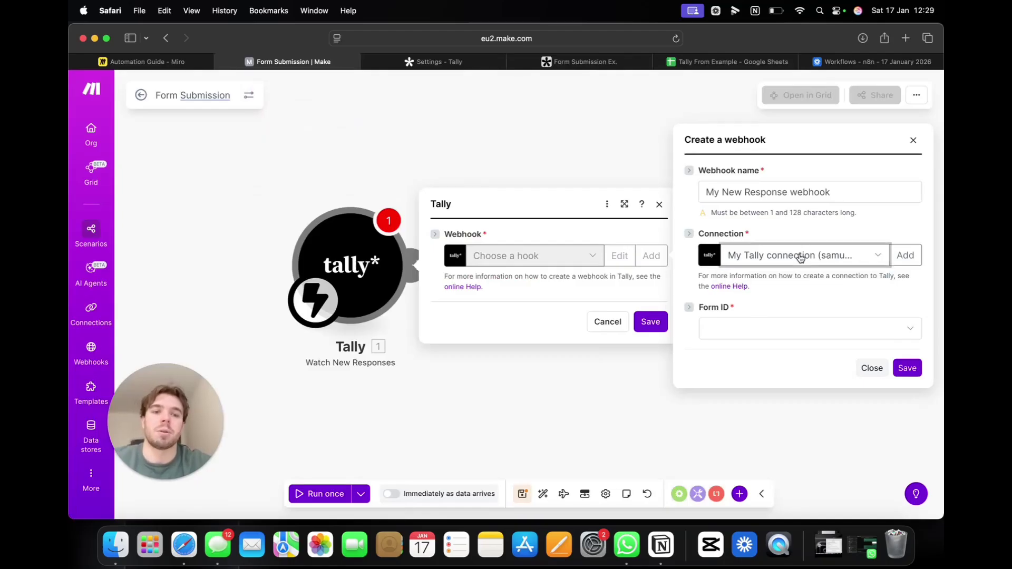
click(897, 260)
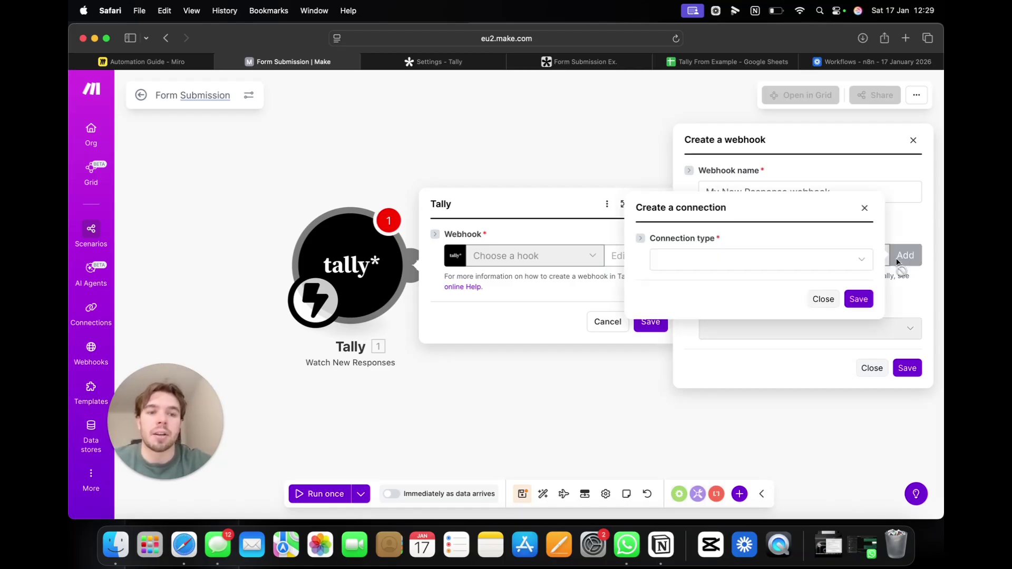
click(721, 261)
click(733, 299)
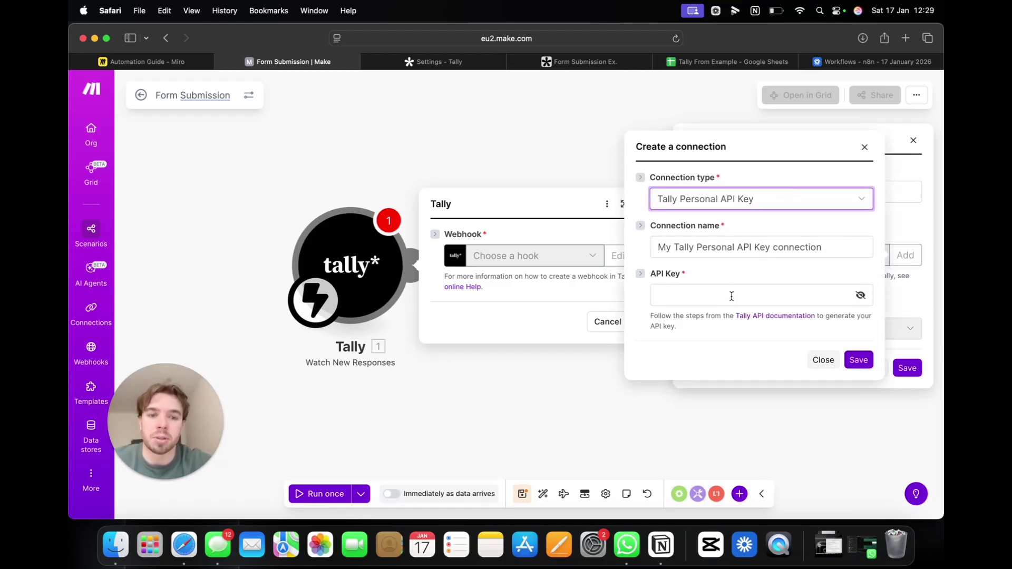
click(464, 62)
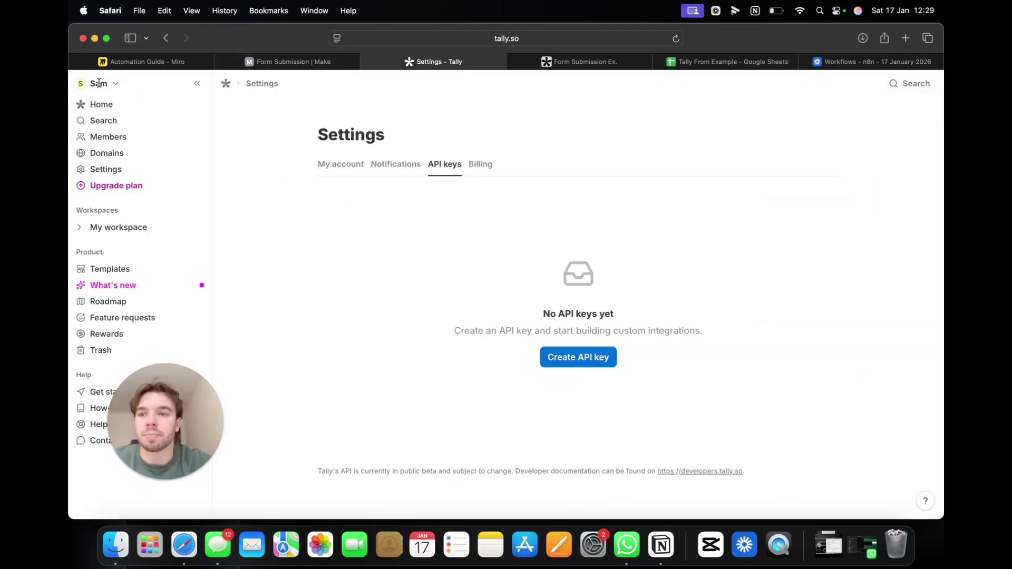
click(102, 107)
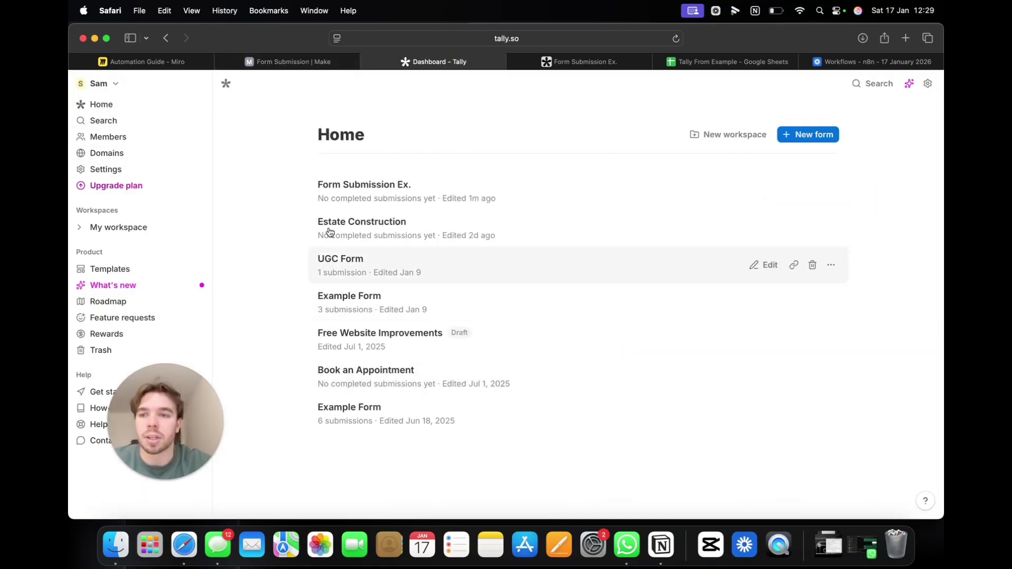
click(124, 173)
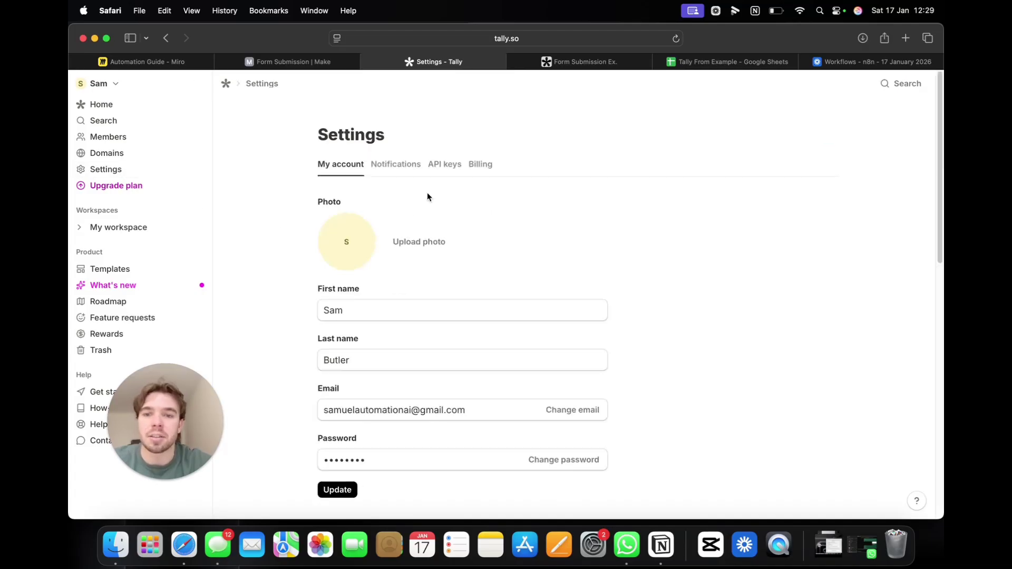
click(444, 165)
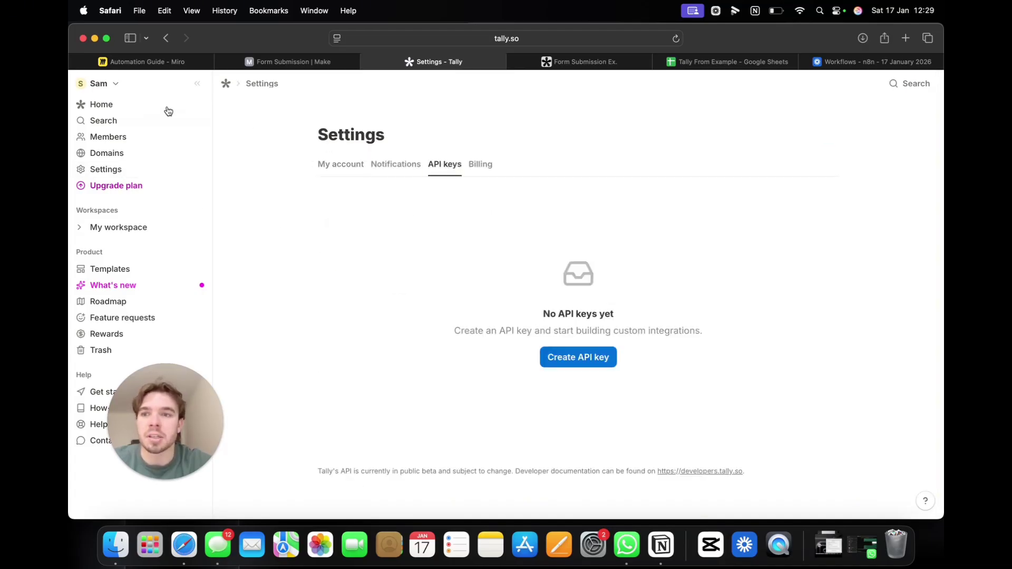
click(100, 105)
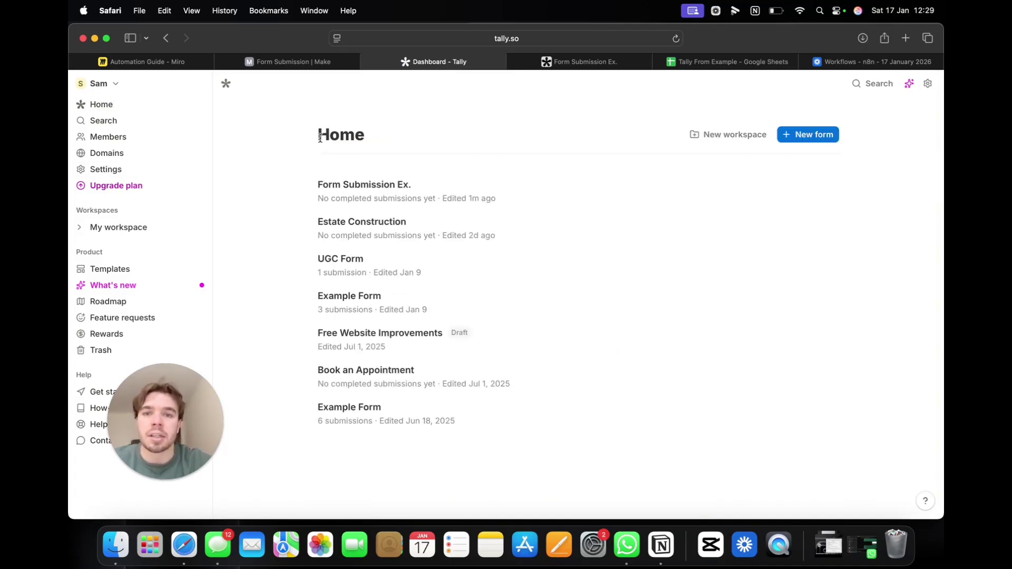
click(680, 62)
click(600, 64)
click(403, 66)
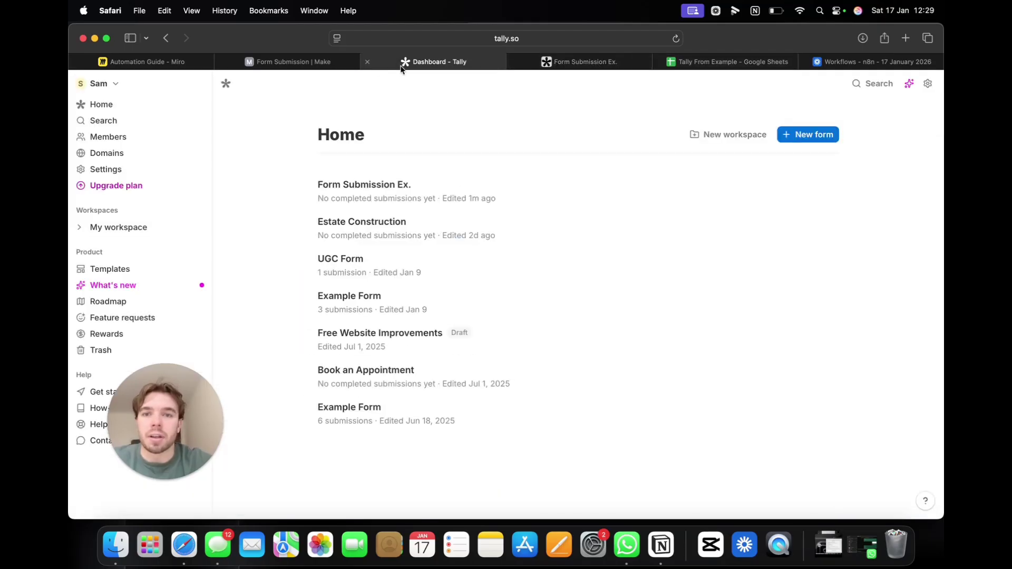
click(368, 63)
click(316, 64)
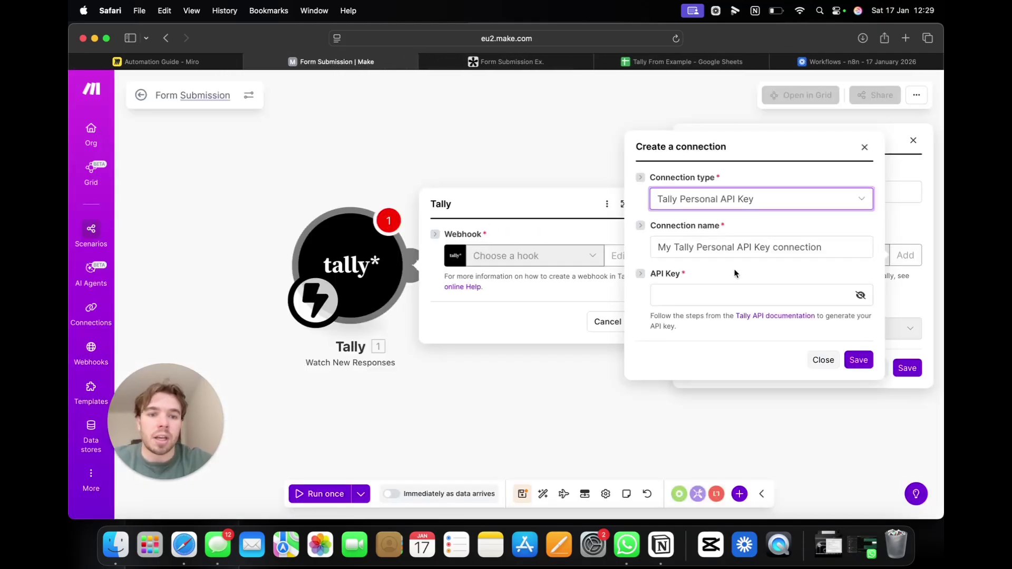
Step: Set the webhook's Form ID to Form Submission Ex., and save the webhook and Tally trigger
click(864, 148)
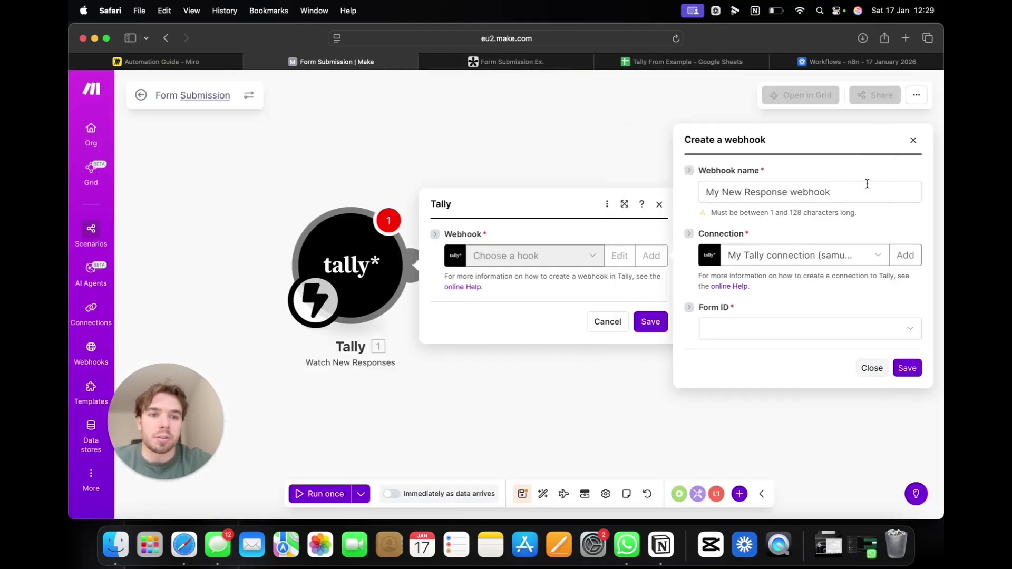
click(808, 330)
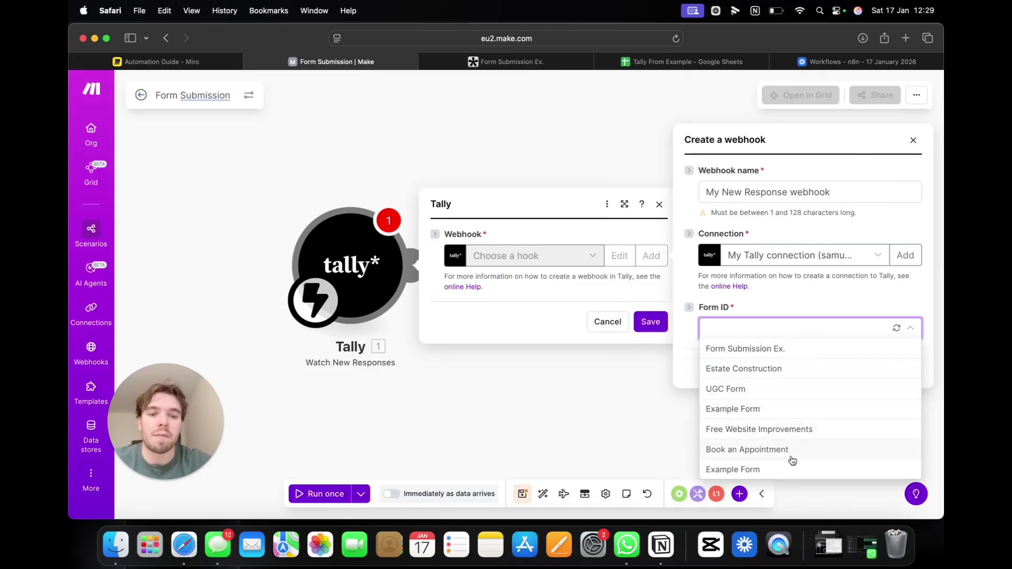
click(791, 350)
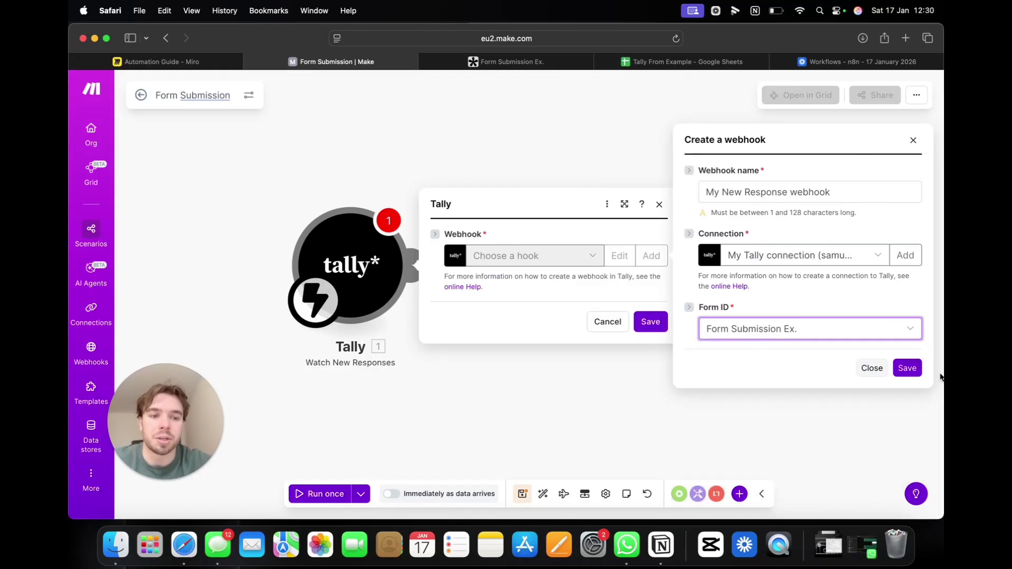
click(907, 367)
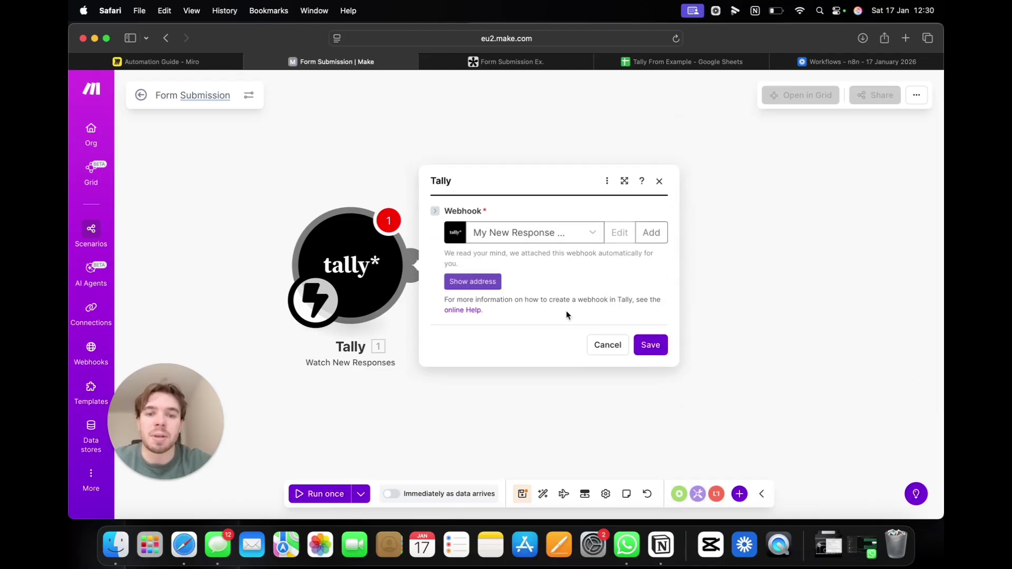
click(652, 345)
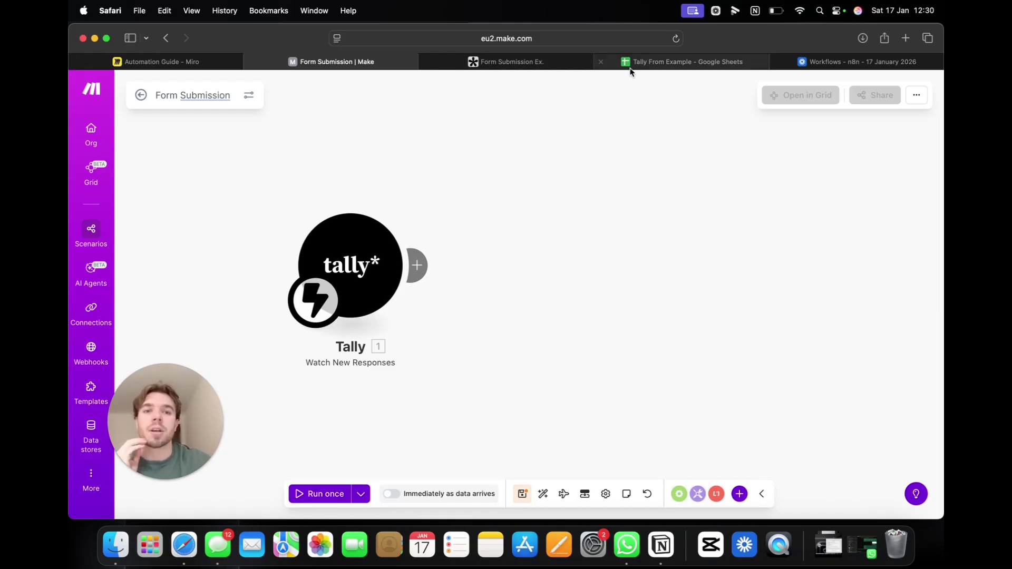
Step: Enter headers Name, Email and Number in cells A1:C1 of the Tally From Example sheet
click(648, 63)
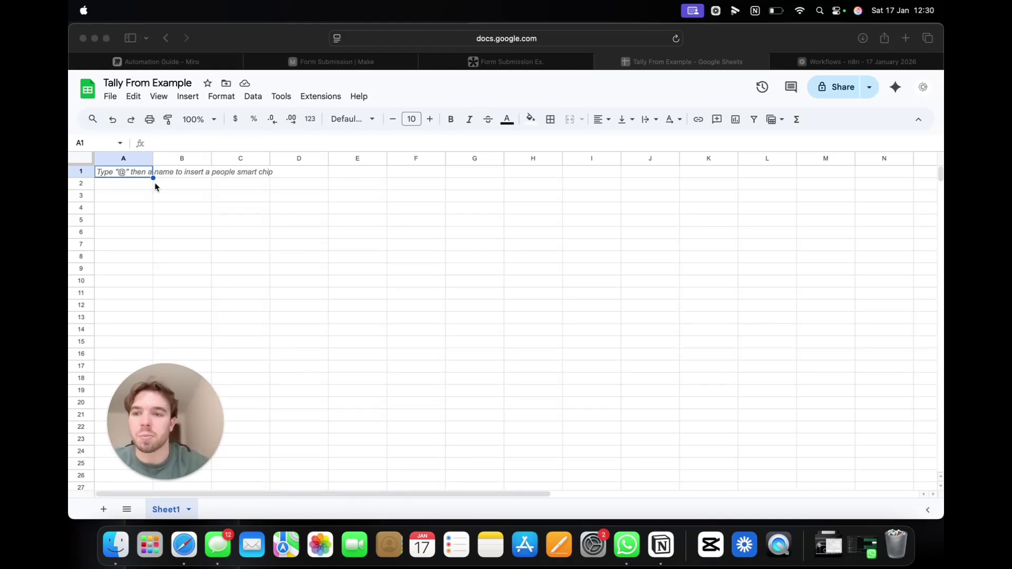
click(138, 177)
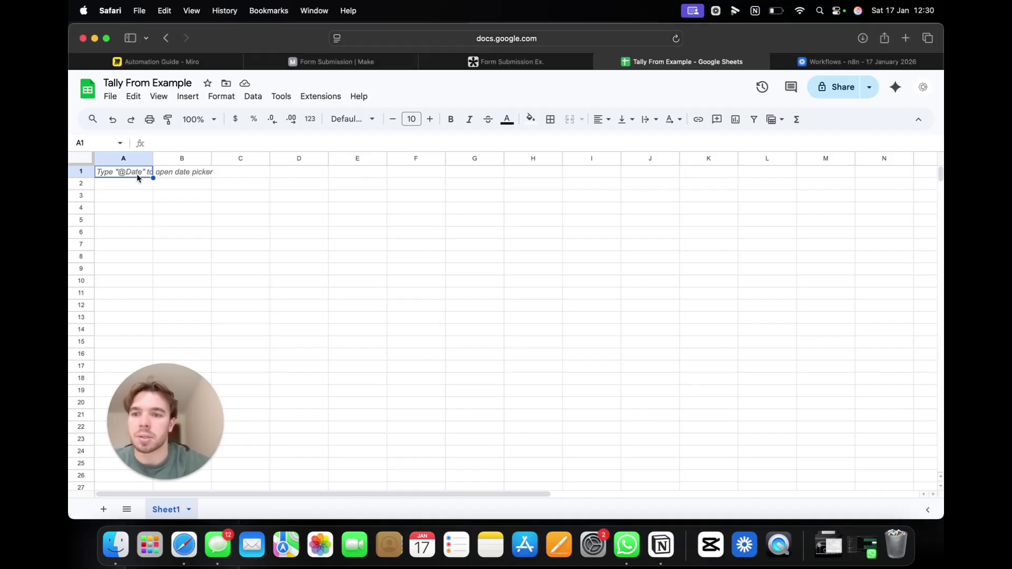
text(Nmaee)
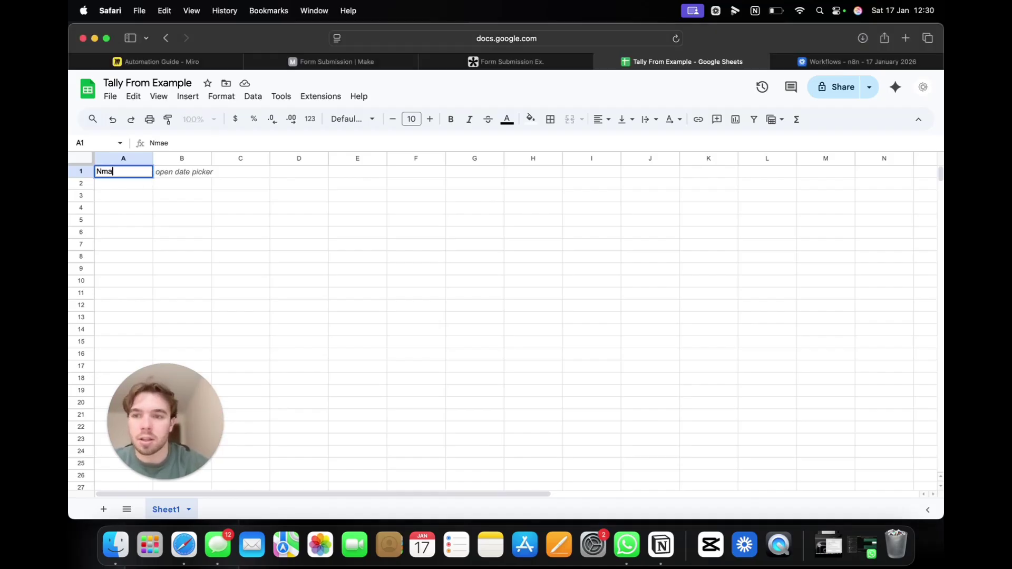
key(BackSpace)
key(BackSpace)
text(ame)
key(Tab)
text(Emai)
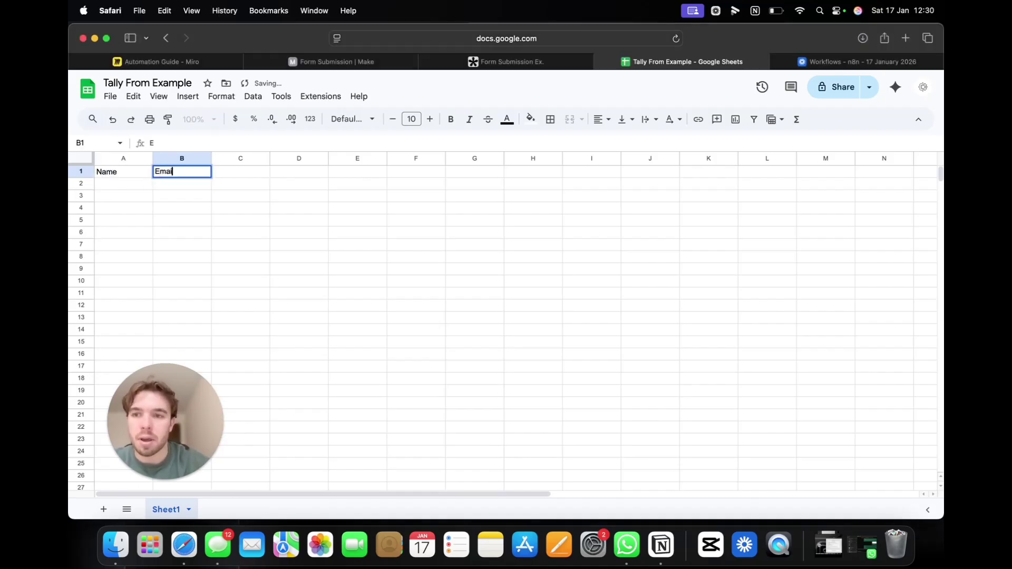
text(l)
key(Tab)
text(Number)
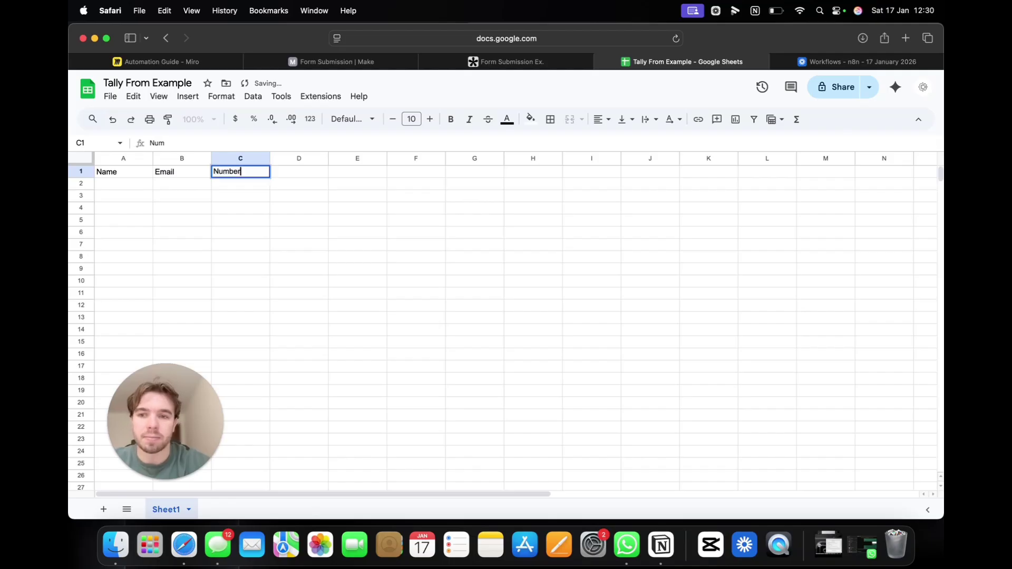
key(Return)
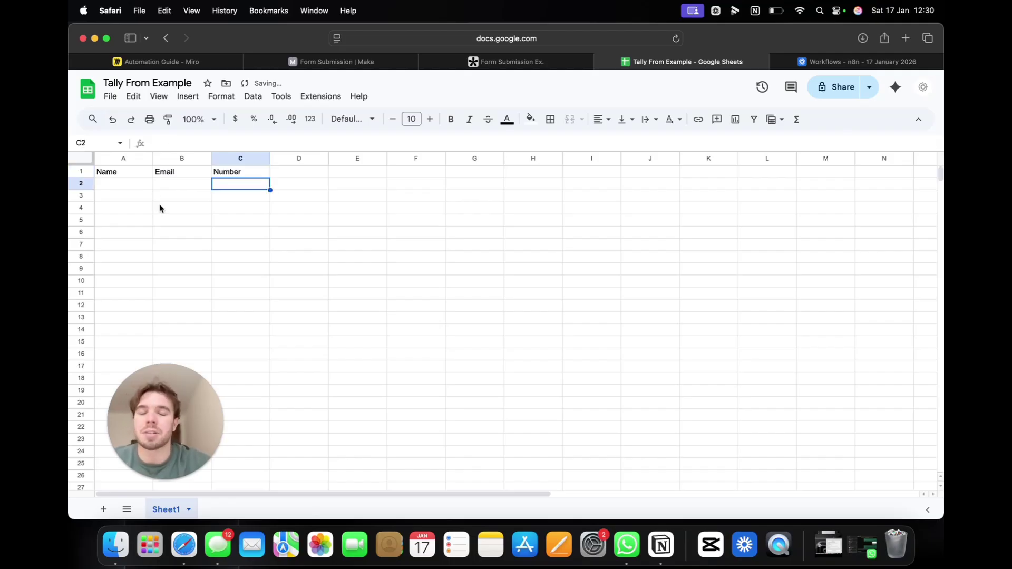
Step: Make the A1:C1 header cells bold
drag(118, 174, 241, 173)
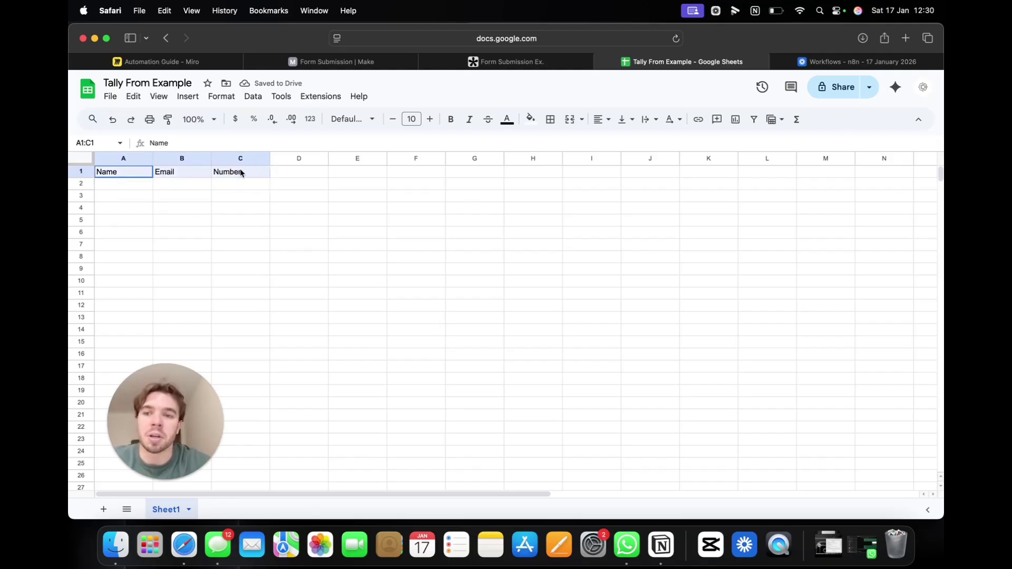
click(450, 119)
click(399, 245)
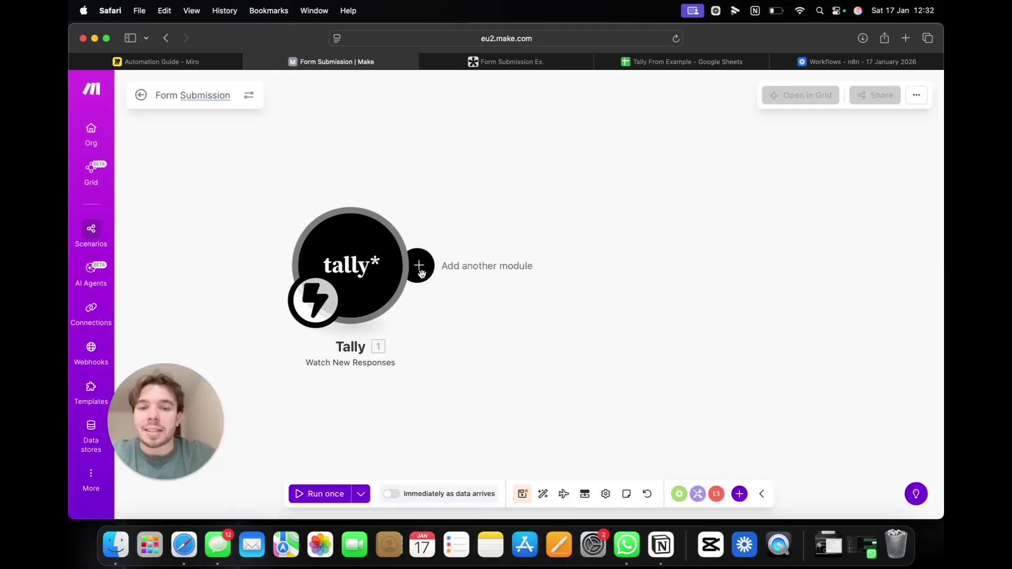
Step: Append a Google Sheets 'Add a Row' module after the Tally trigger, leaving its spreadsheet unset
click(419, 266)
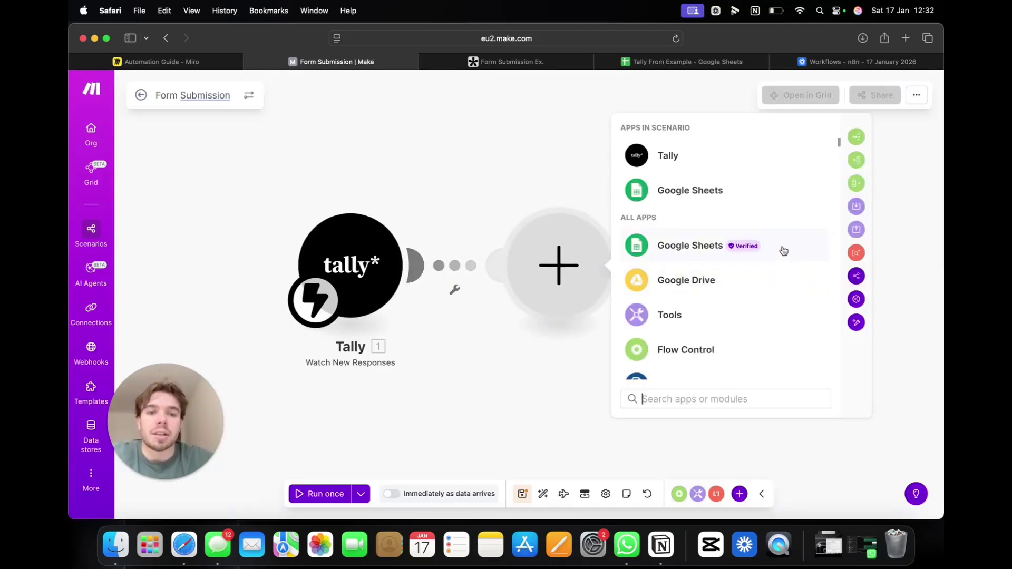
scroll(771, 270, down, 15)
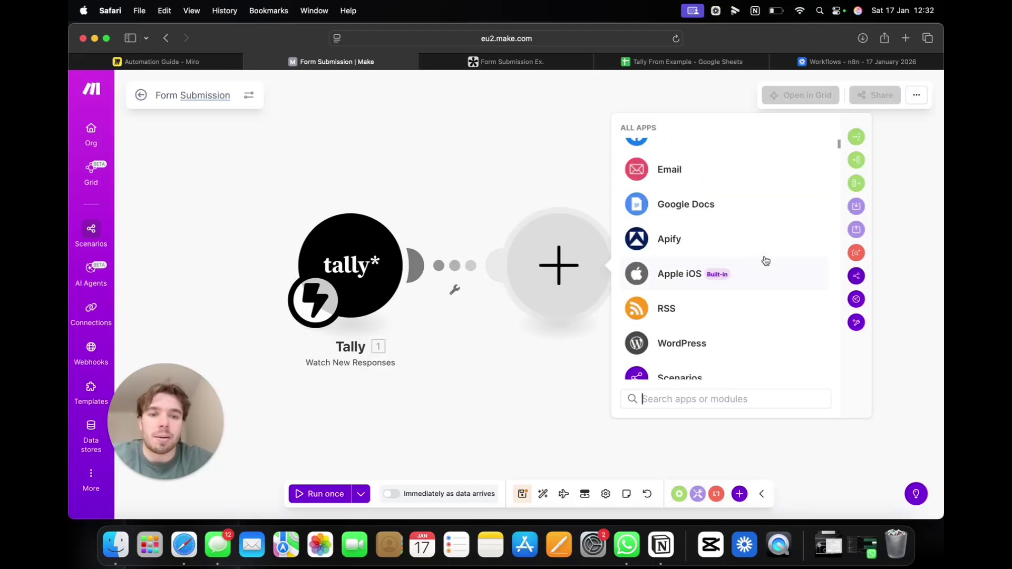
scroll(767, 261, up, 15)
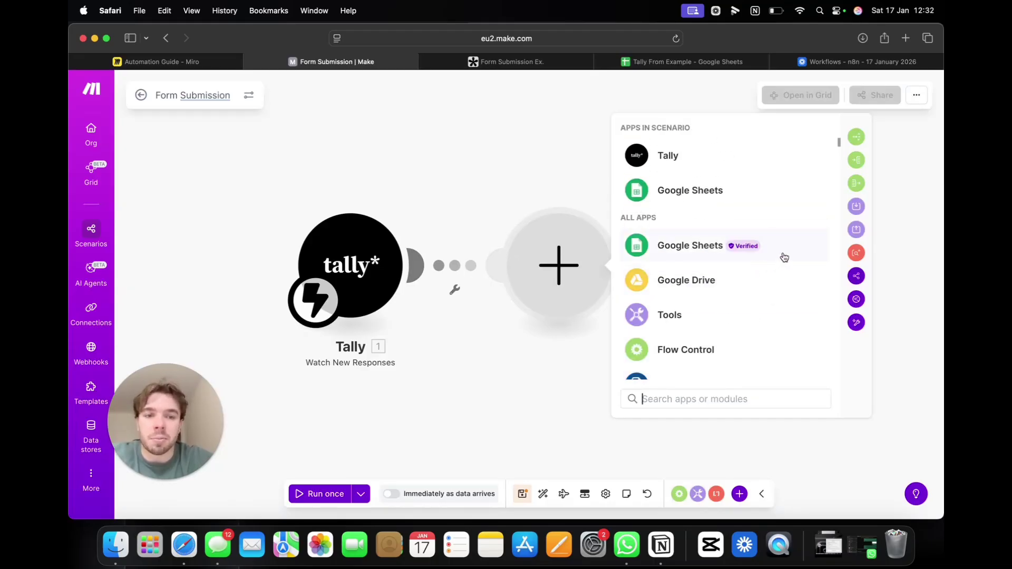
click(784, 255)
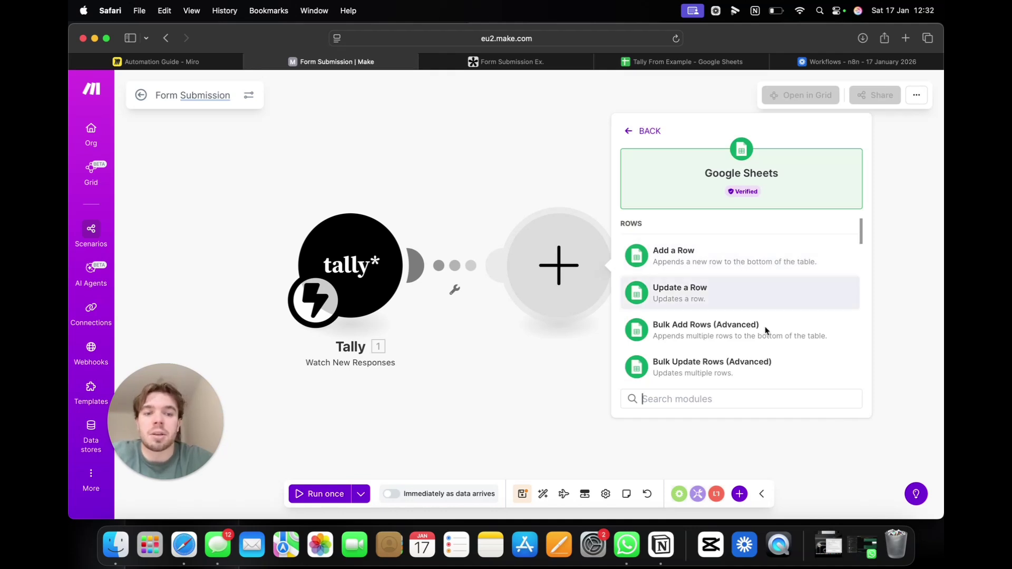
scroll(765, 324, down, 3)
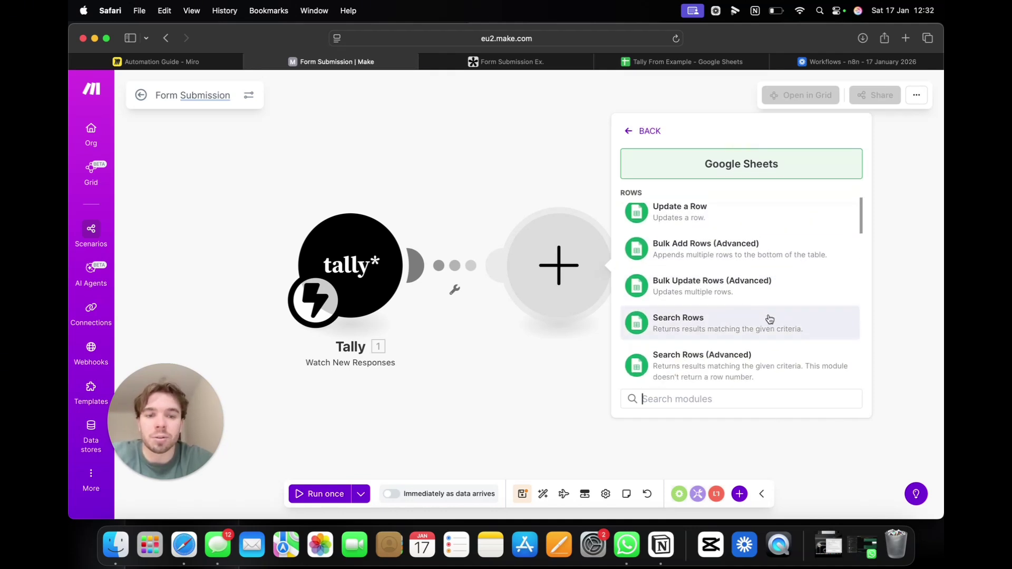
scroll(768, 319, down, 5)
scroll(769, 326, up, 6)
scroll(772, 336, up, 1)
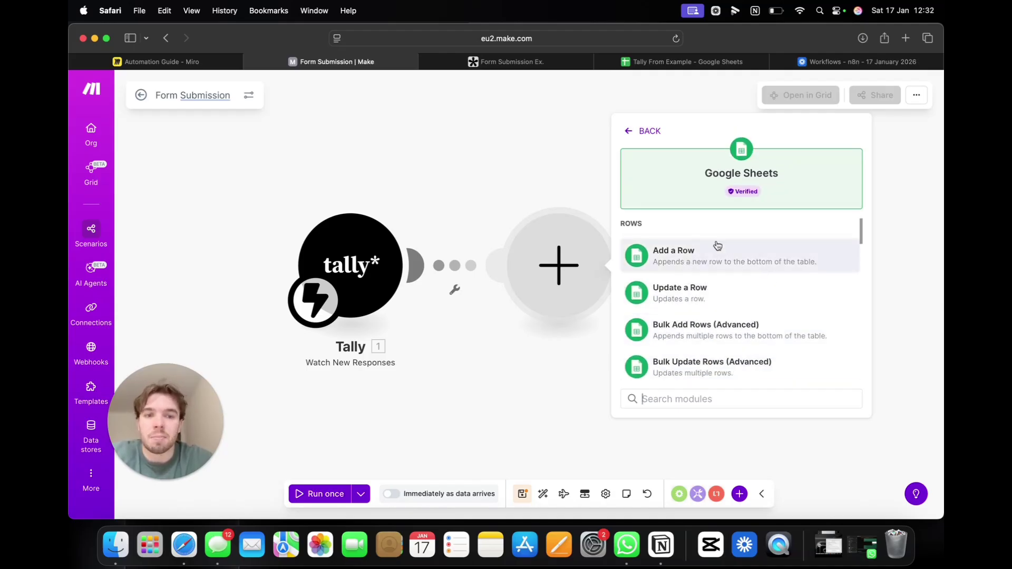
click(747, 255)
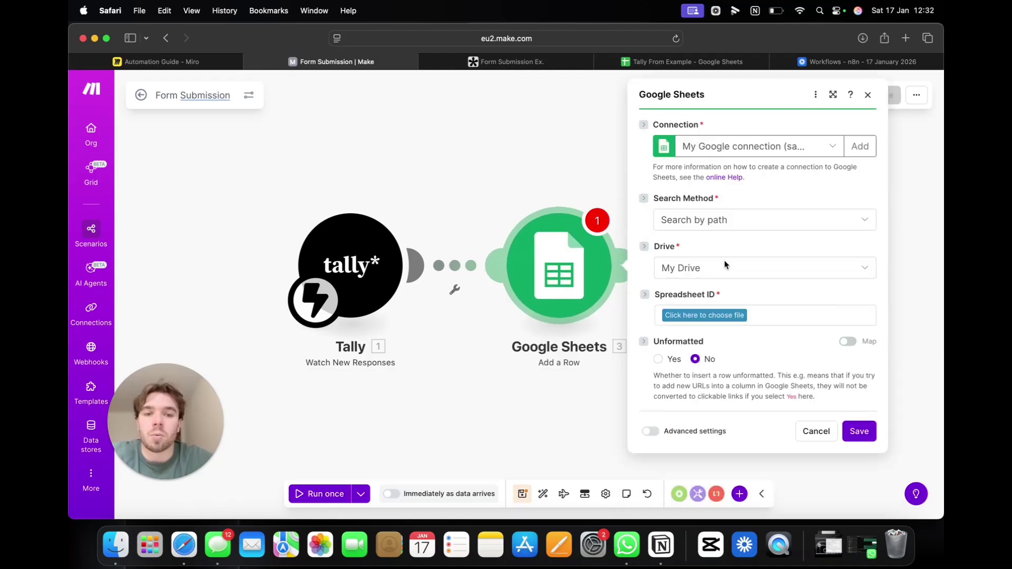
click(518, 167)
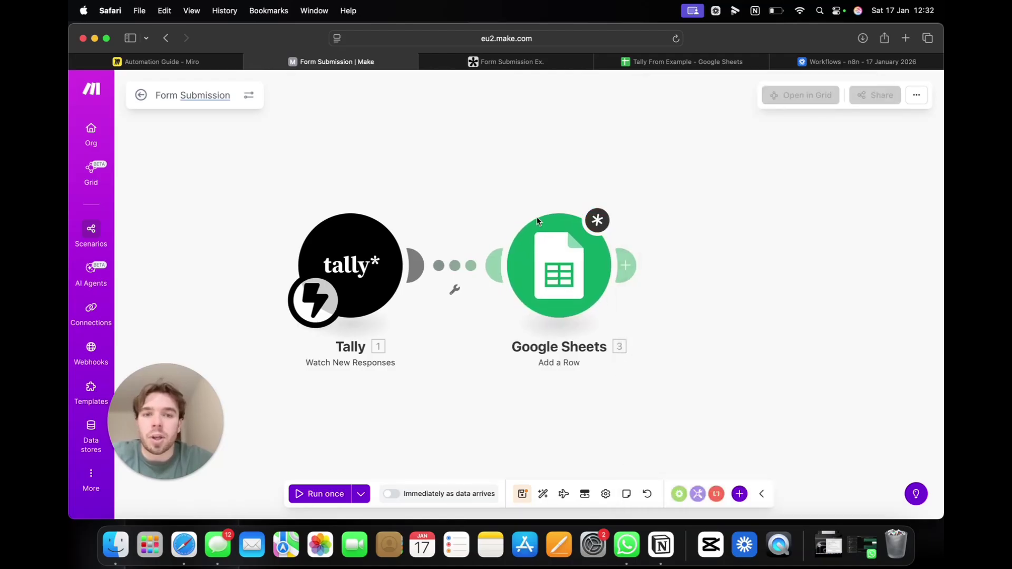
Step: Return to the 'Tally From Example' Google Sheet showing its Name, Email and Number headers
click(662, 60)
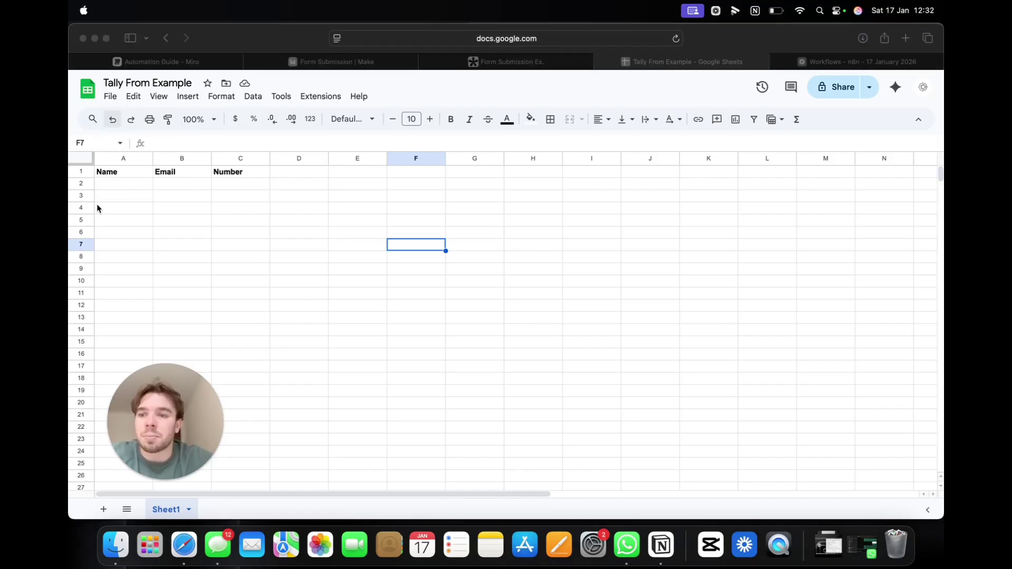
click(130, 182)
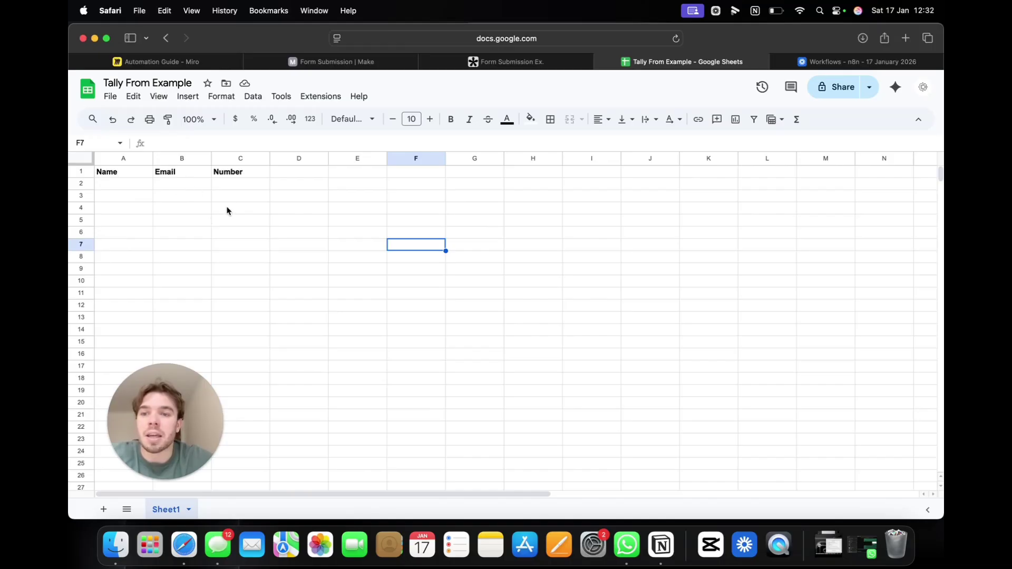
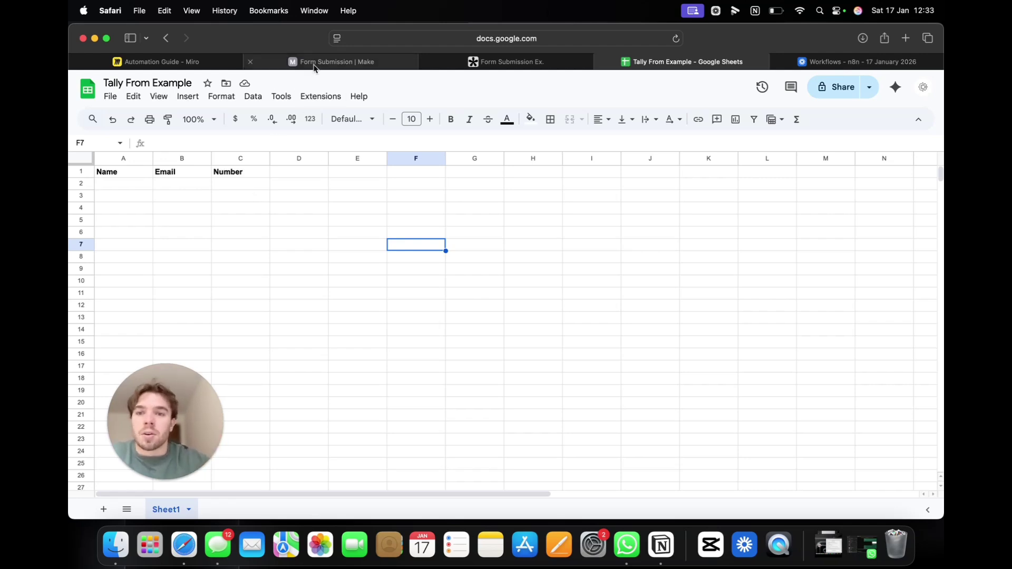
Step: Open the Google Sheets module's settings in Make and check the existing Google connection
click(363, 63)
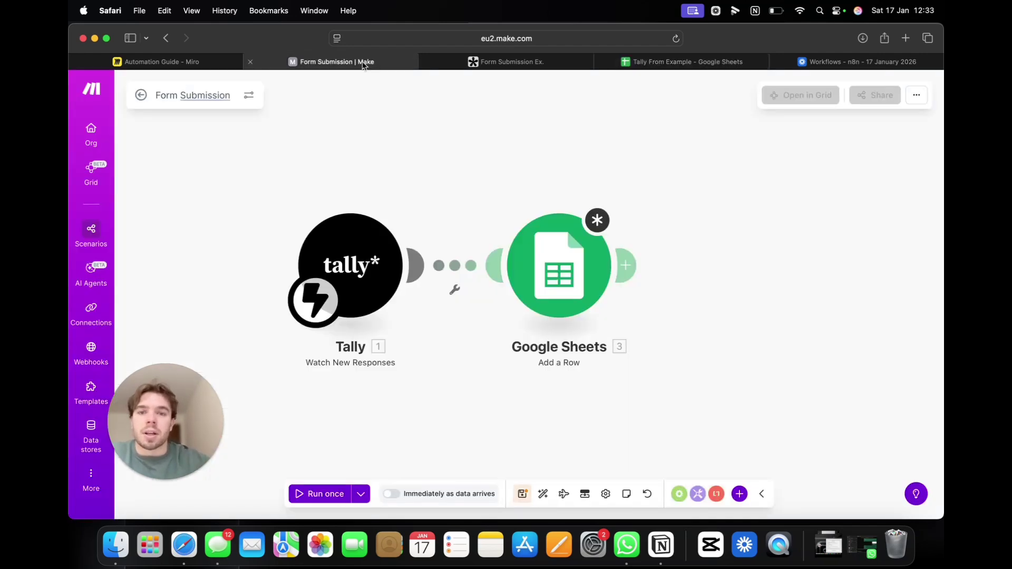
click(579, 267)
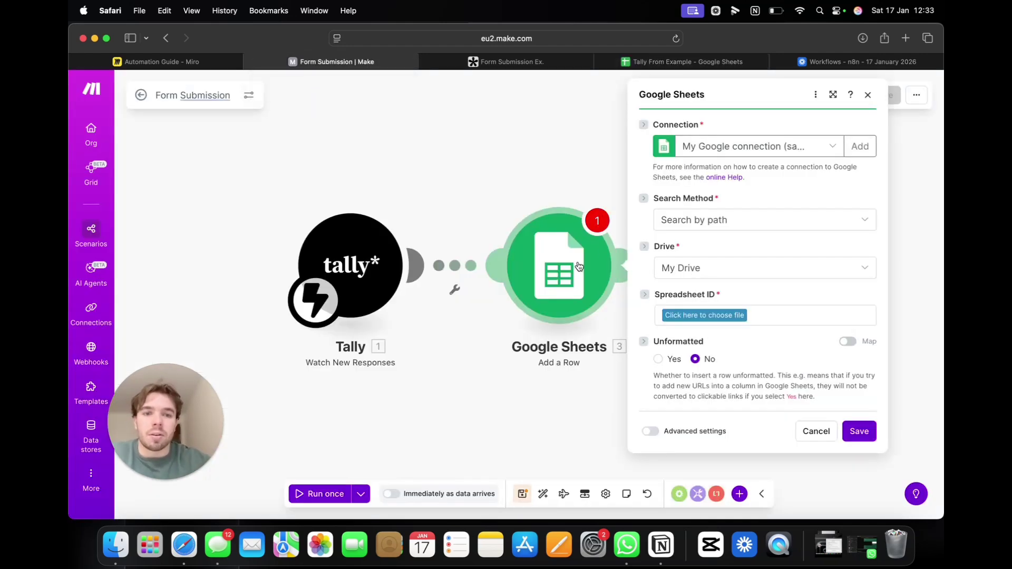
click(753, 157)
click(757, 154)
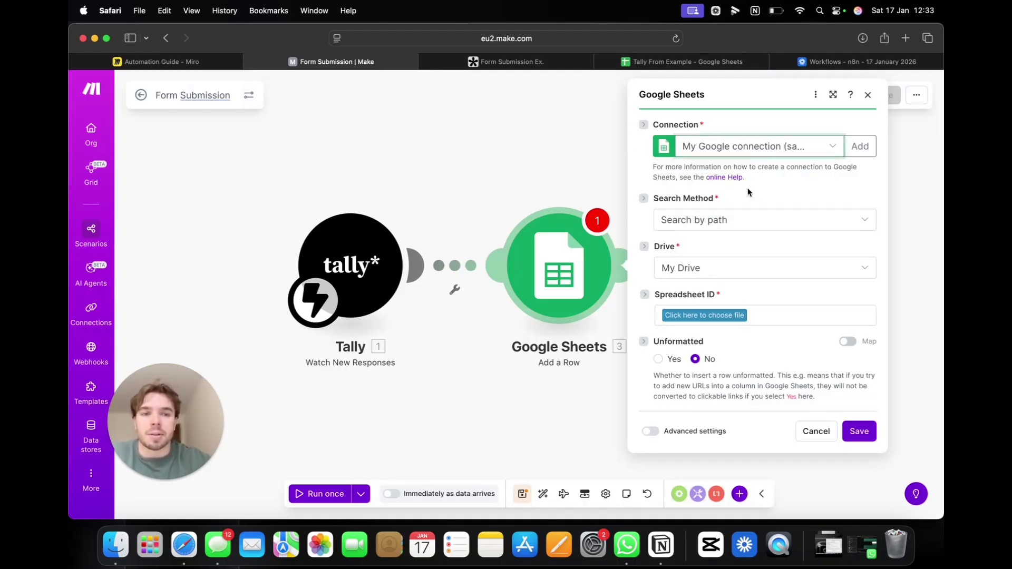
Step: Start creating a new Google connection, then cancel the dialog without creating one
click(861, 145)
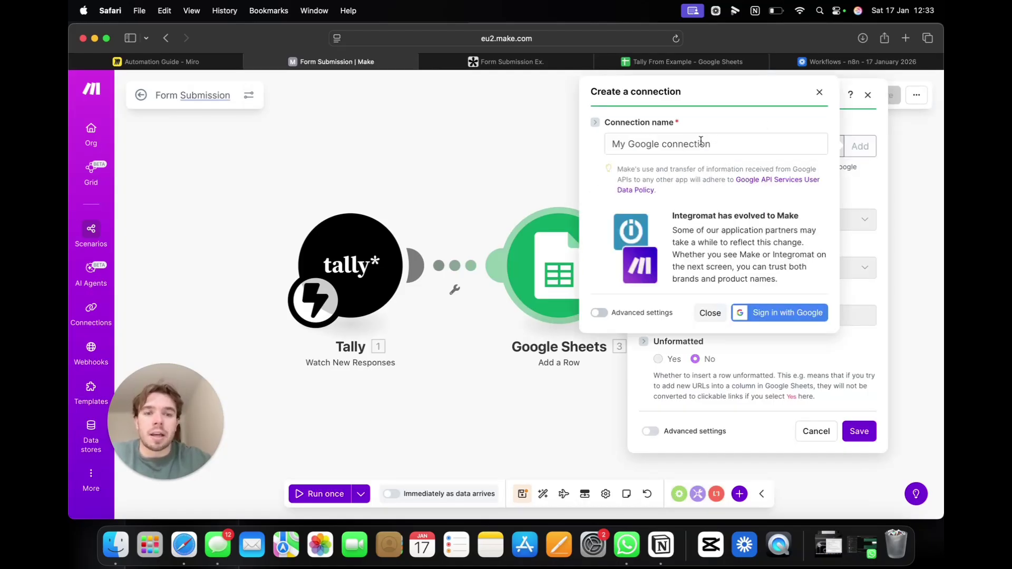
click(701, 141)
click(736, 148)
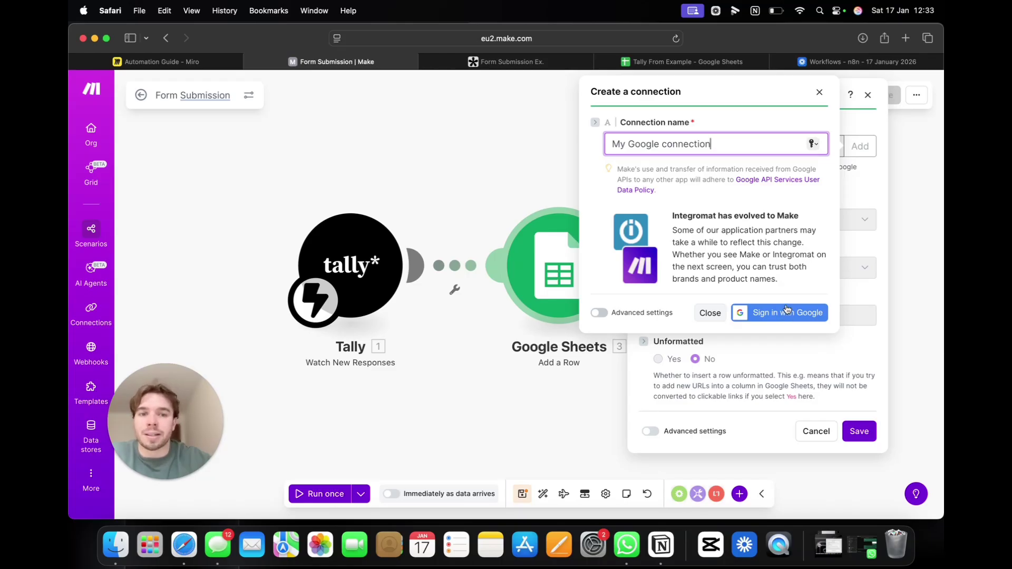
click(908, 172)
click(819, 91)
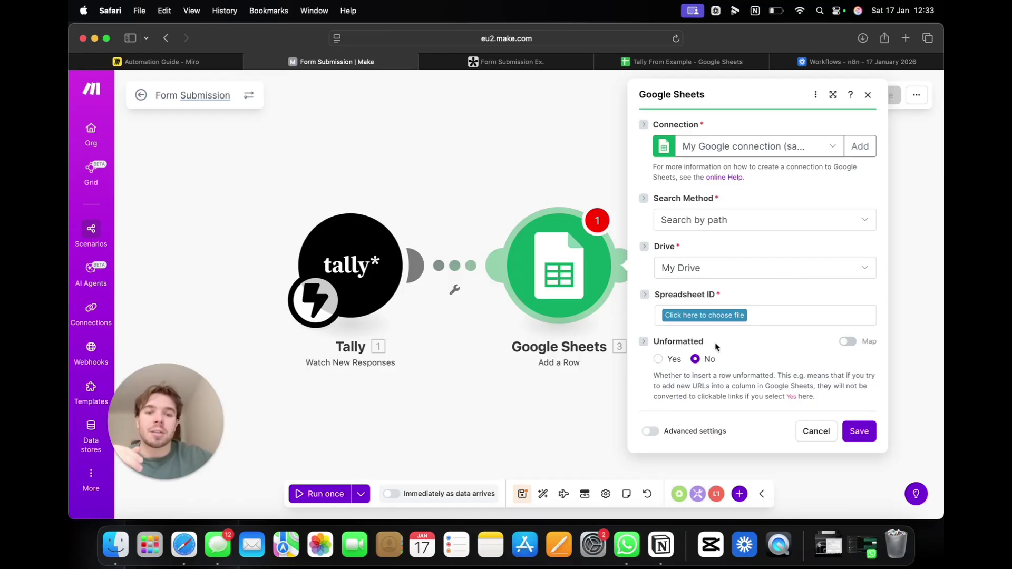
Step: Choose the Tally From Example spreadsheet and its Sheet1 as the target
click(714, 319)
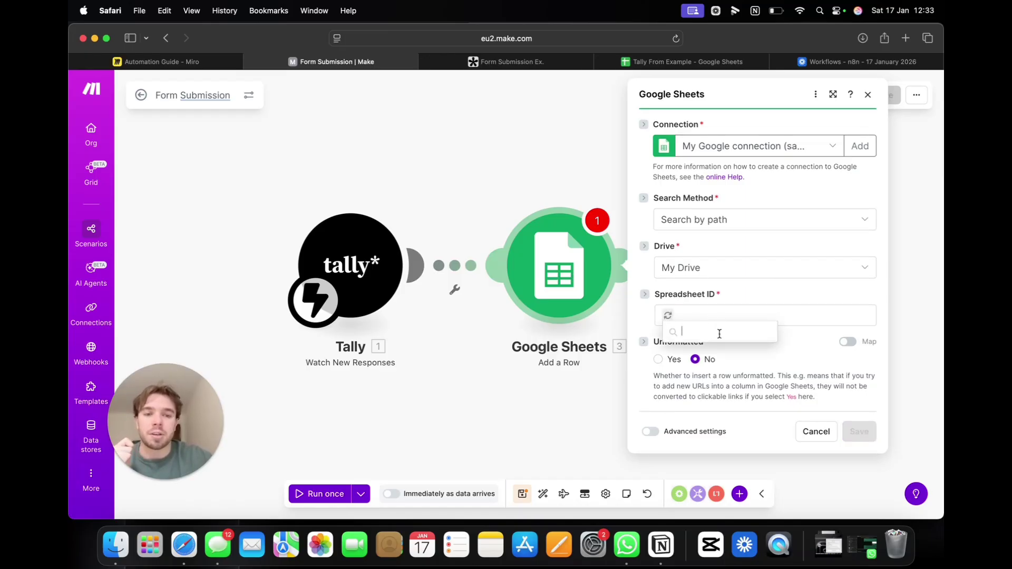
scroll(734, 374, down, 15)
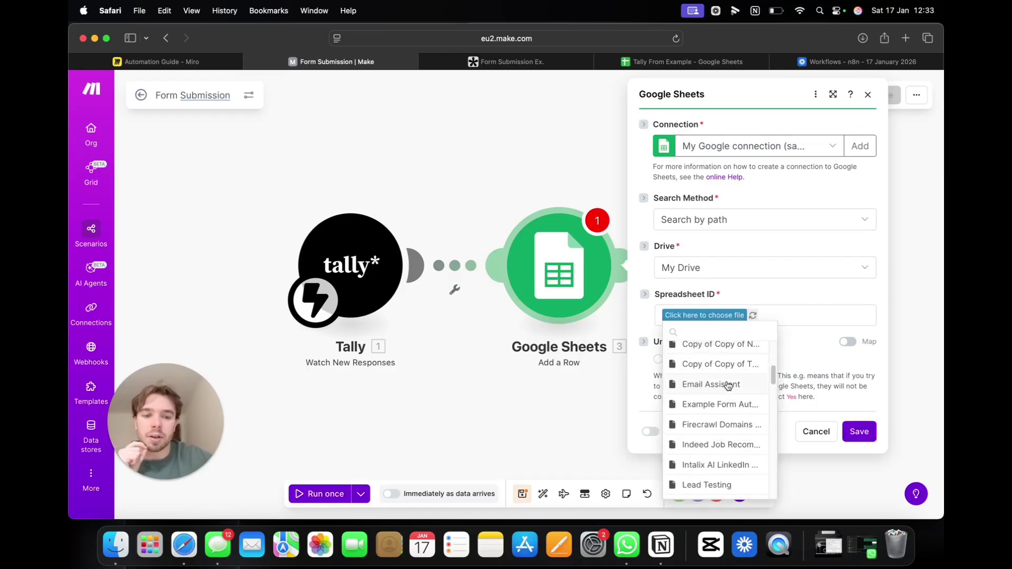
scroll(727, 387, down, 15)
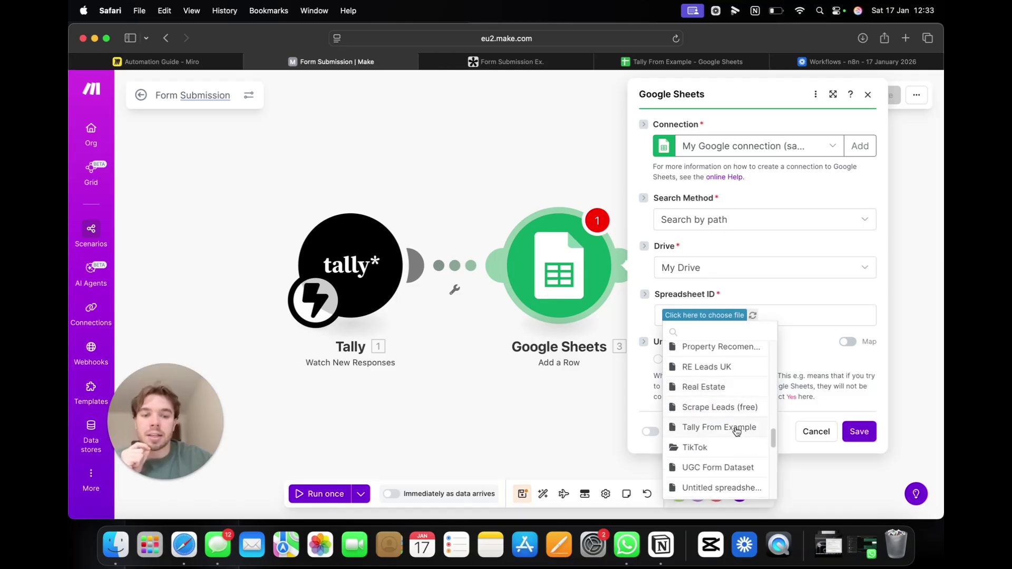
click(734, 427)
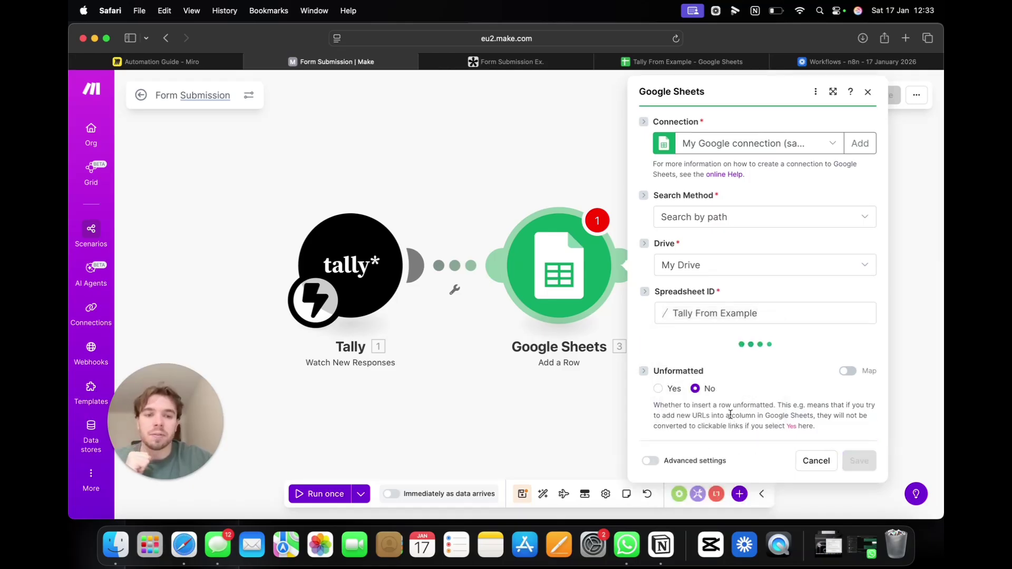
click(726, 366)
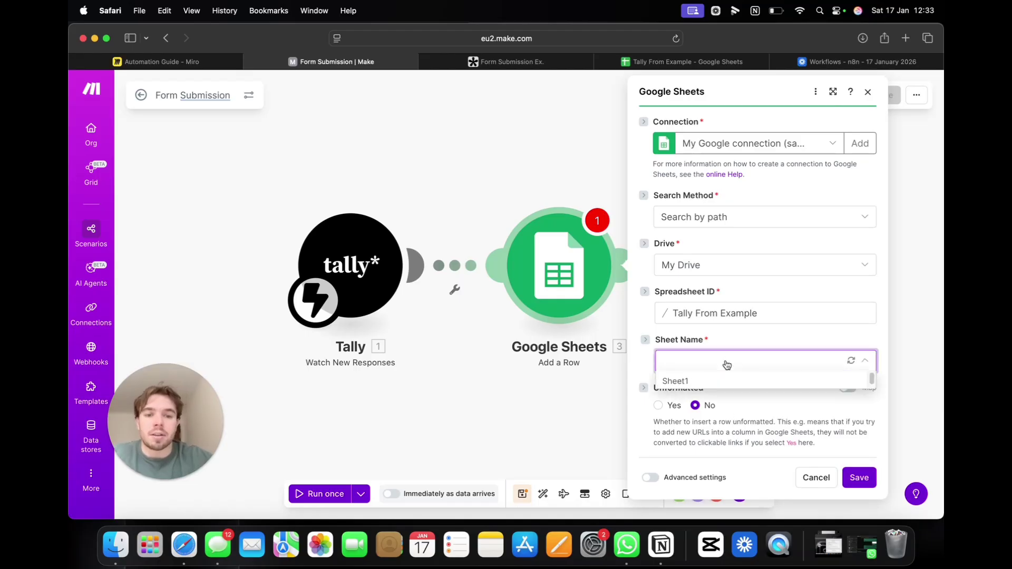
click(723, 386)
Step: Bring up the Name (A), Email (B) and Number (C) value fields for mapping
scroll(730, 322, down, 3)
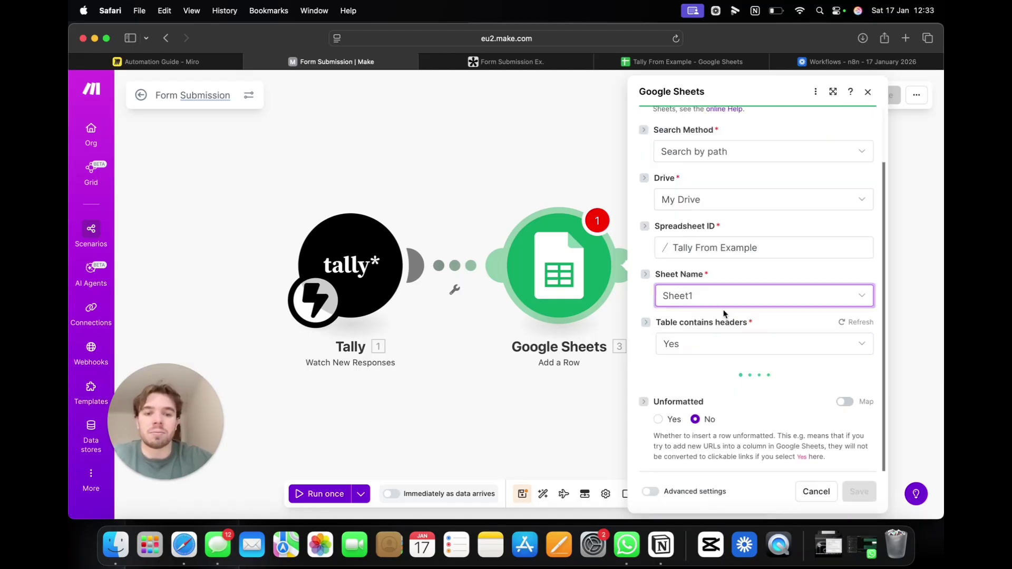
scroll(720, 310, down, 1)
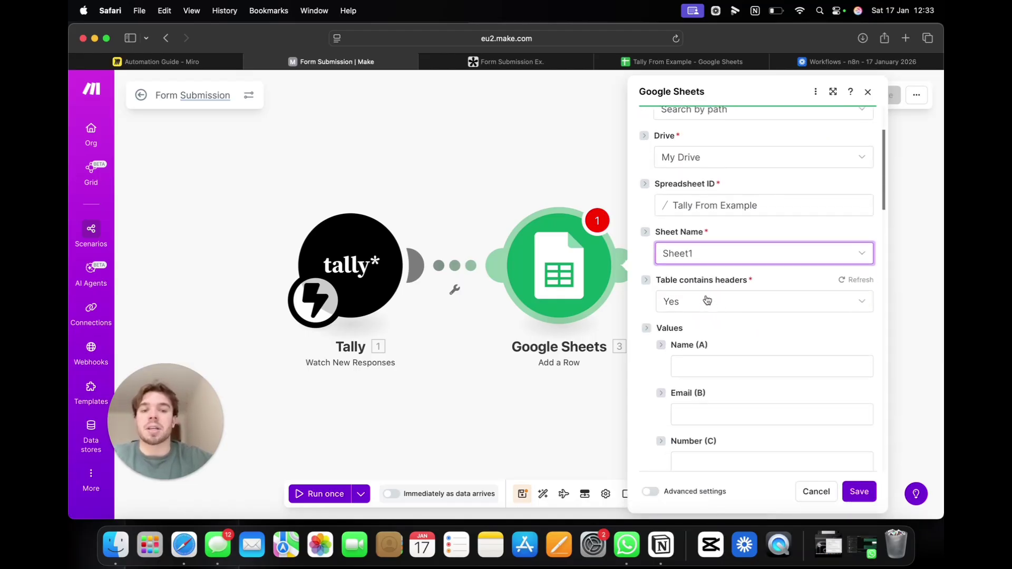
scroll(711, 305, down, 1)
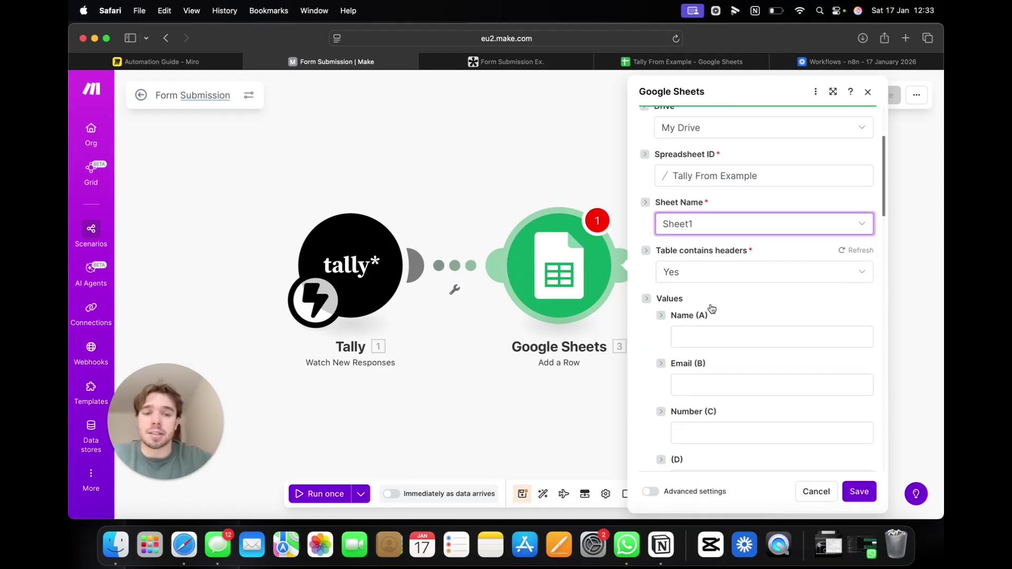
click(713, 336)
click(709, 382)
click(714, 420)
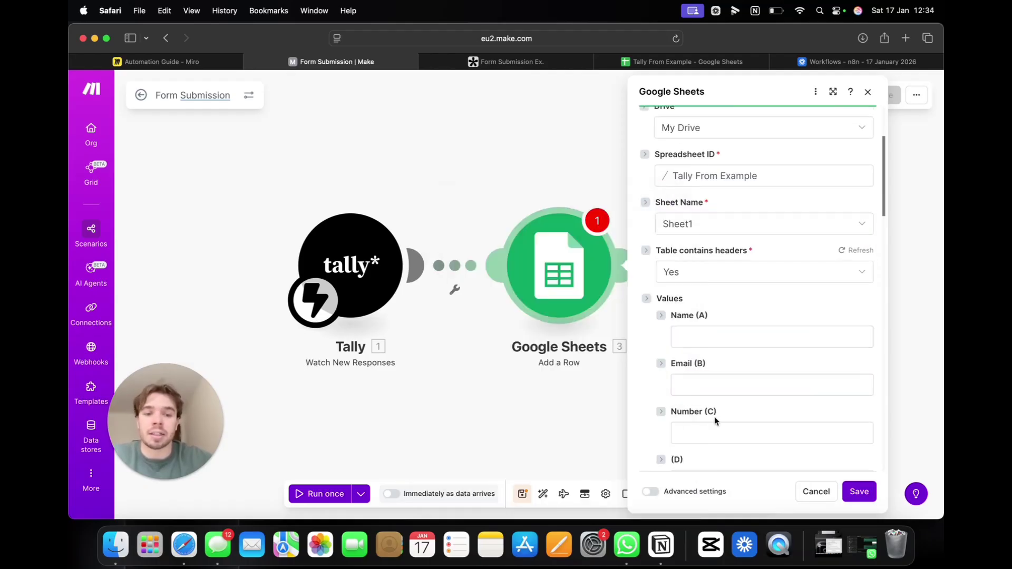
scroll(710, 293, down, 4)
click(717, 204)
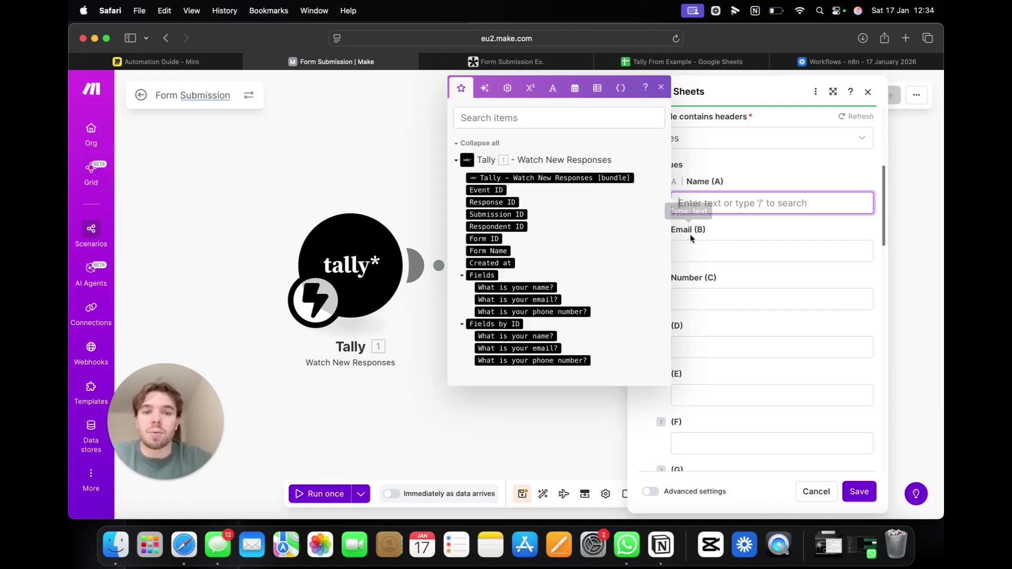
Step: Map Tally's name, email and phone-number answers into Name (A), Email (B), Number (C), then save
click(727, 228)
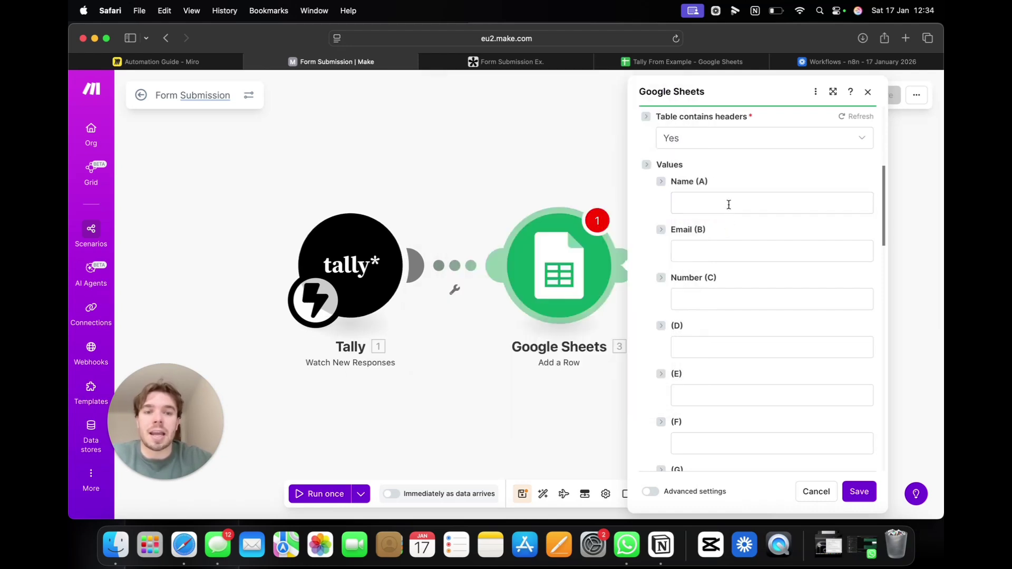
click(729, 204)
click(532, 288)
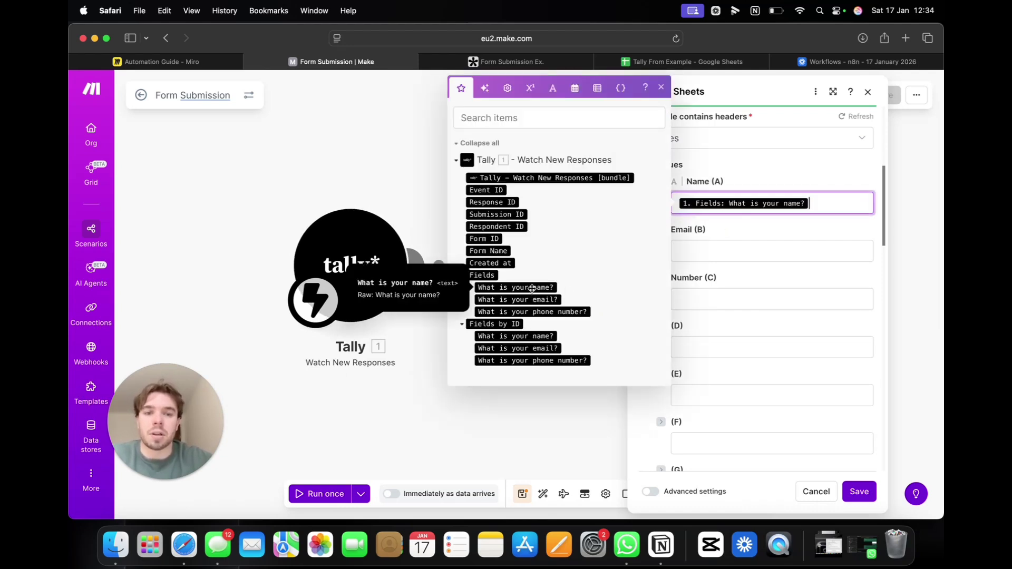
click(745, 252)
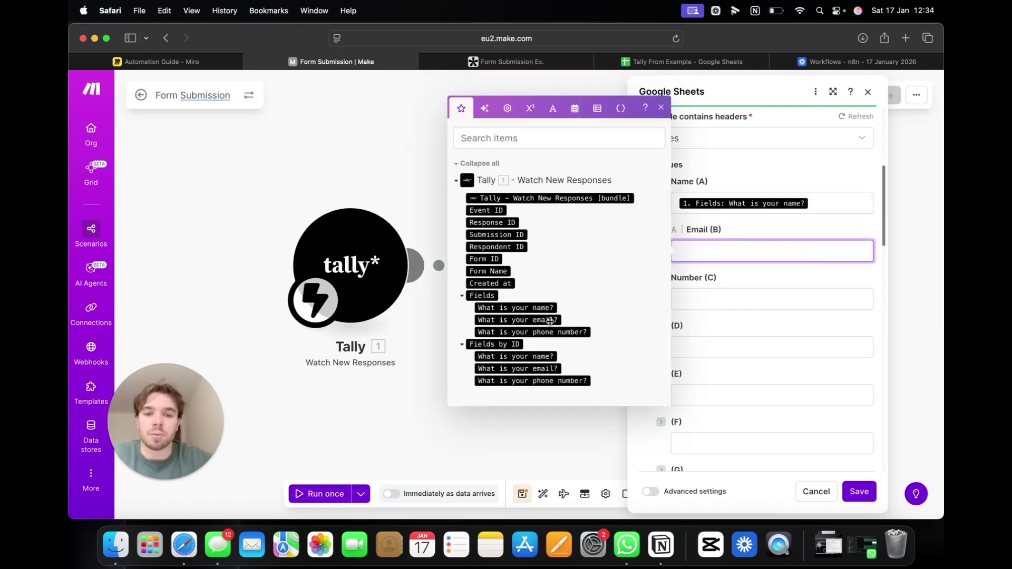
click(516, 320)
key(Tab)
click(577, 381)
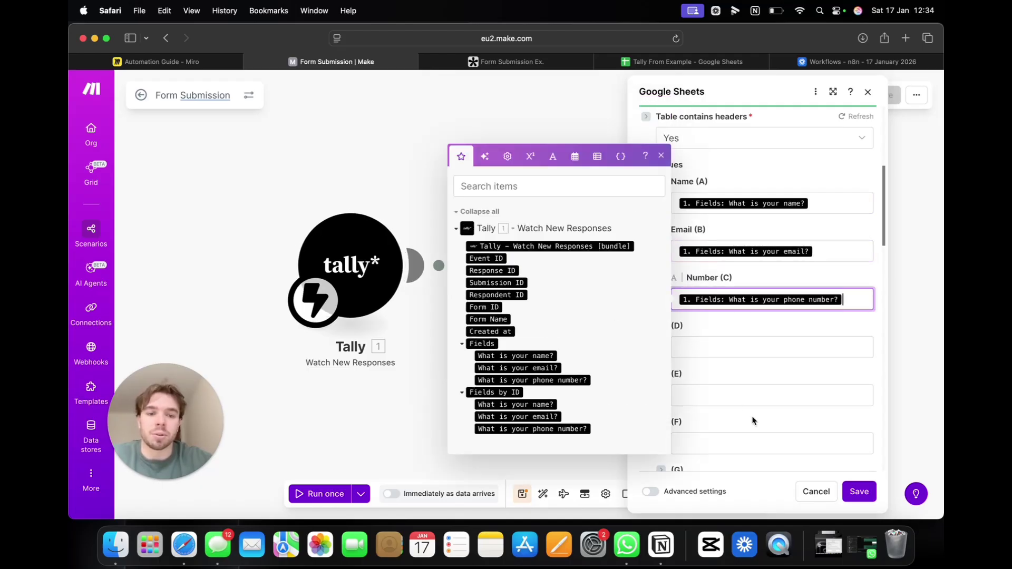
click(859, 491)
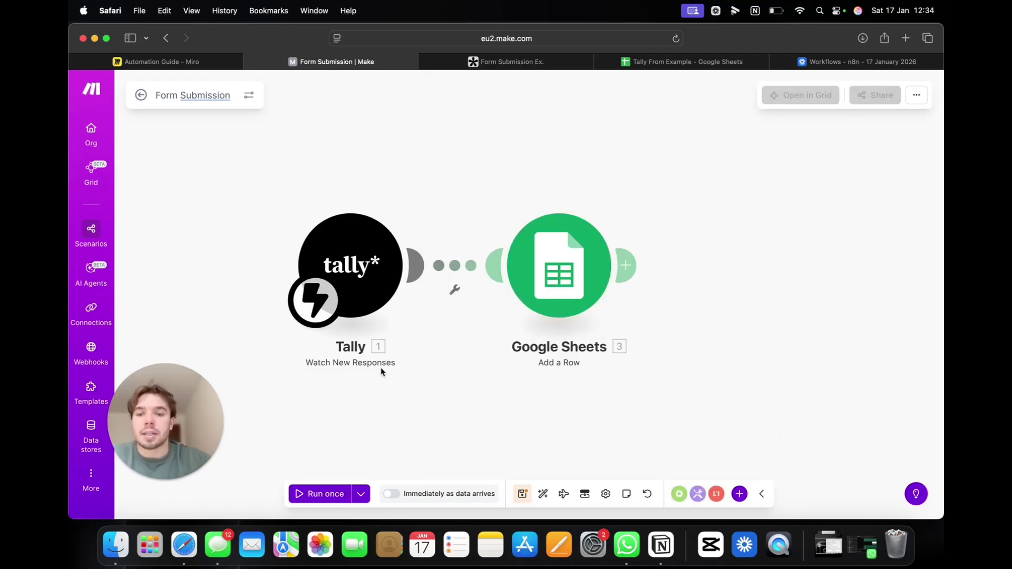
Step: Save and run the scenario once, then submit a Tally test response with a name, email and phone number
click(523, 494)
click(322, 490)
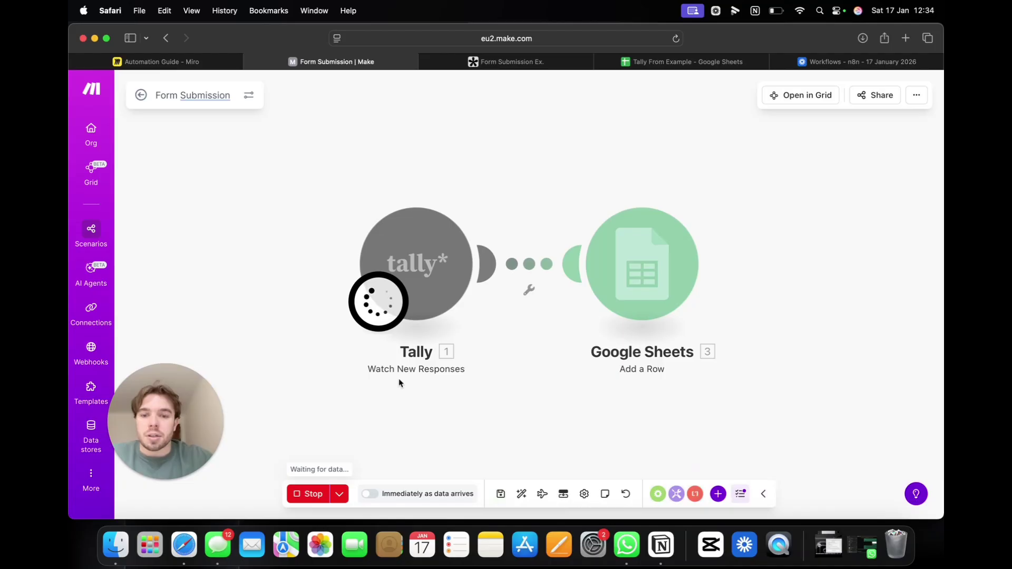
click(520, 66)
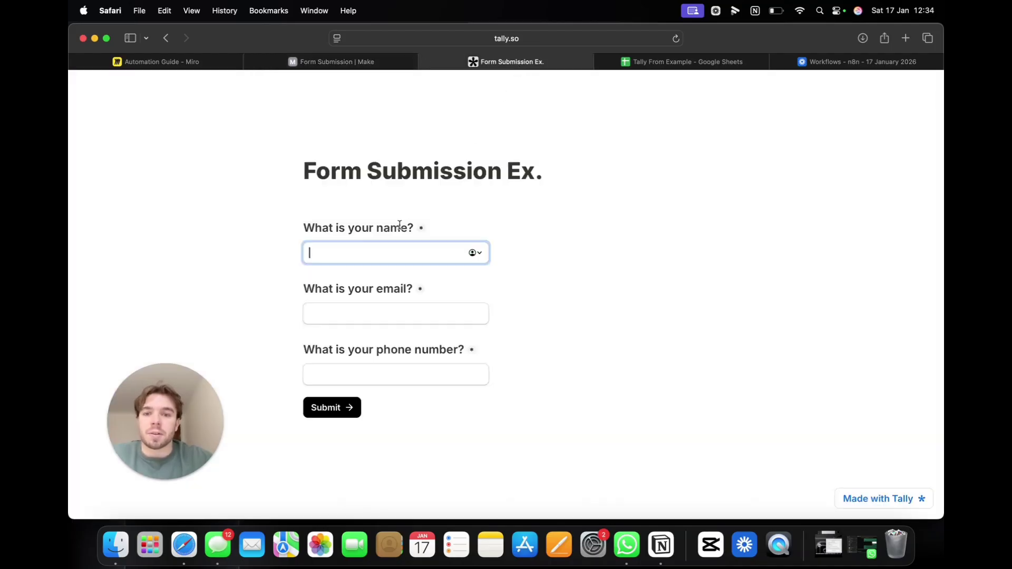
text(sam)
key(Tab)
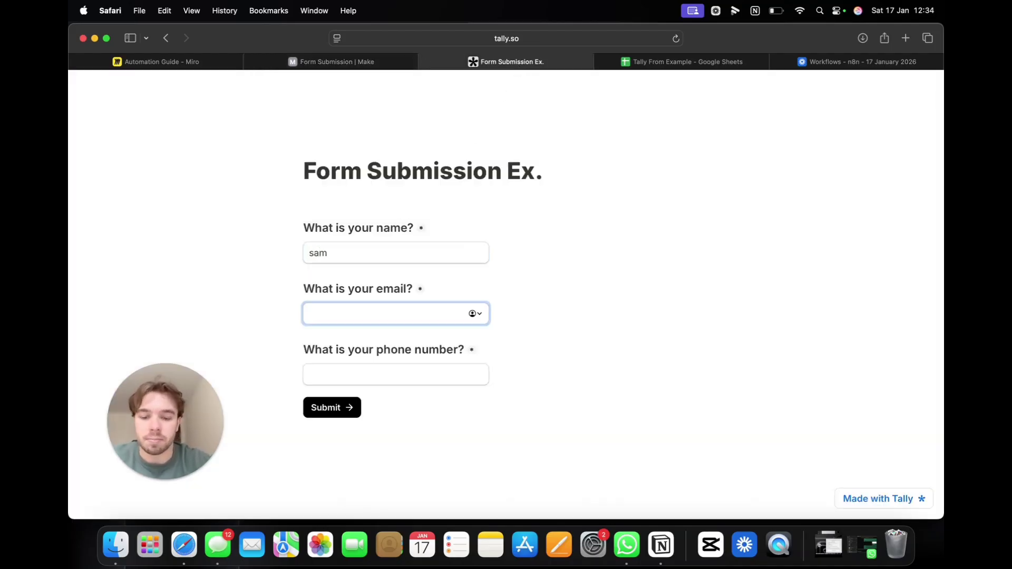
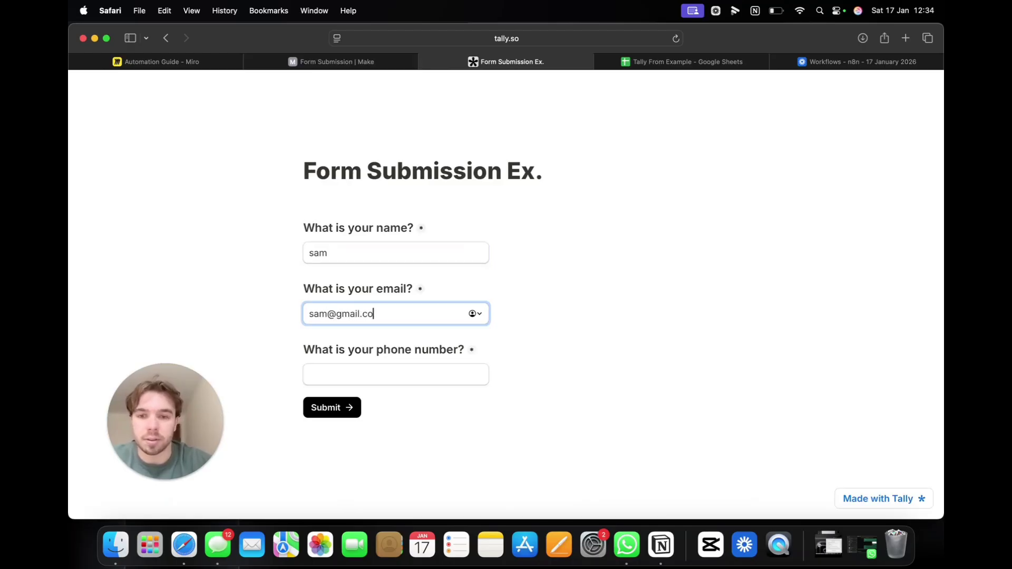
key(Tab)
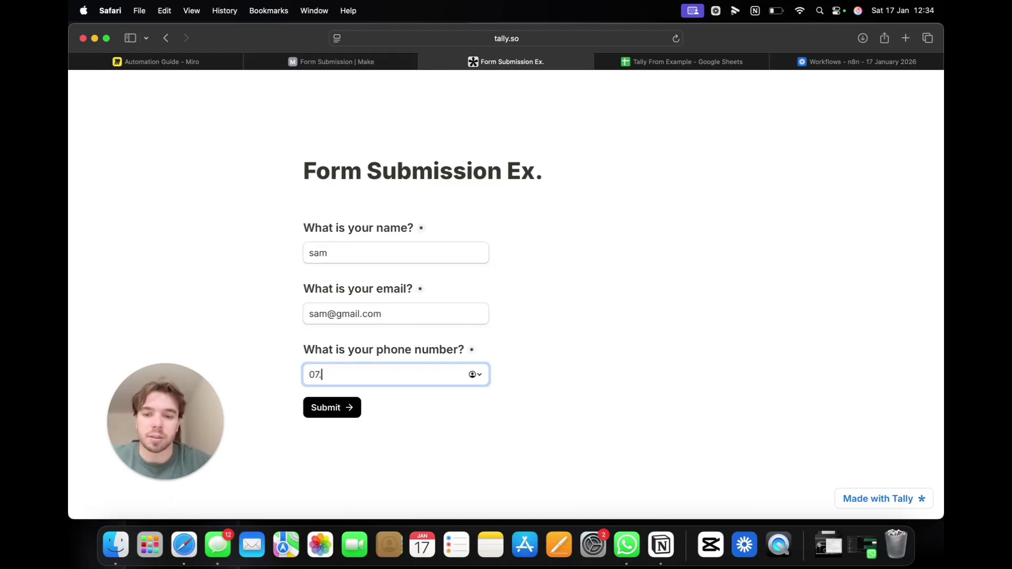
click(340, 414)
click(347, 62)
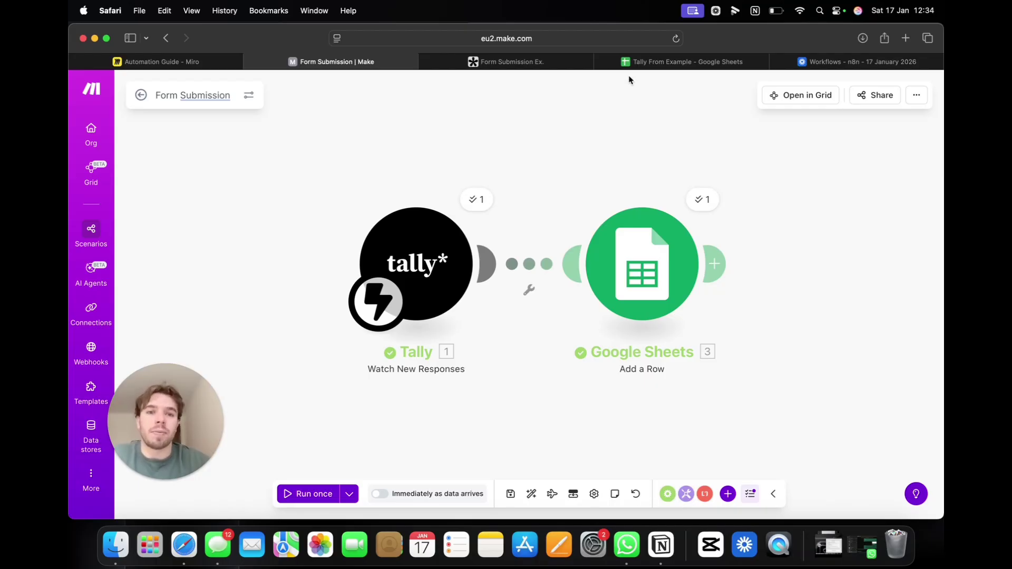
Step: Inspect the new row 2 in Tally From Example and widen column B to fit the email
click(651, 63)
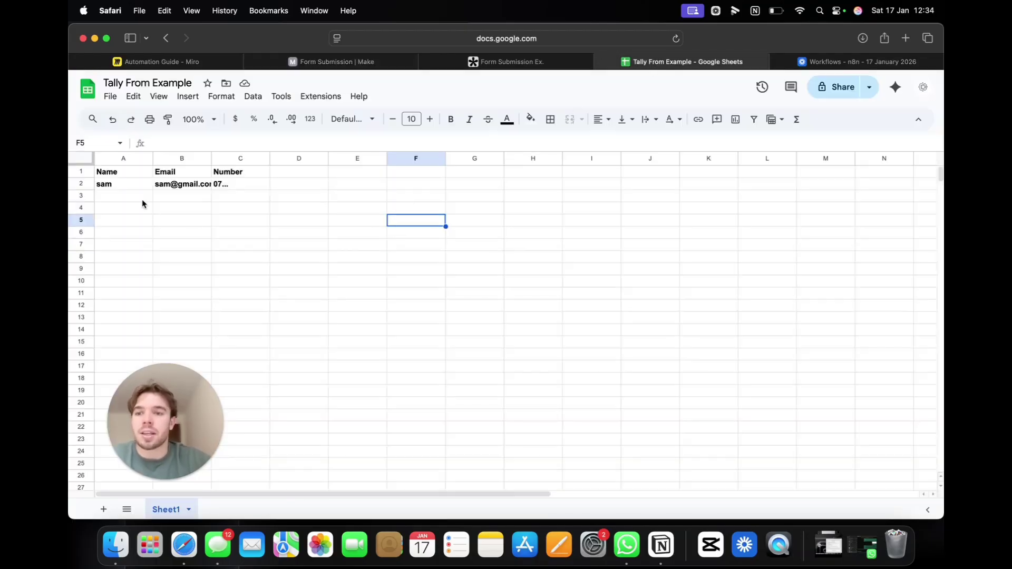
drag(117, 185, 237, 187)
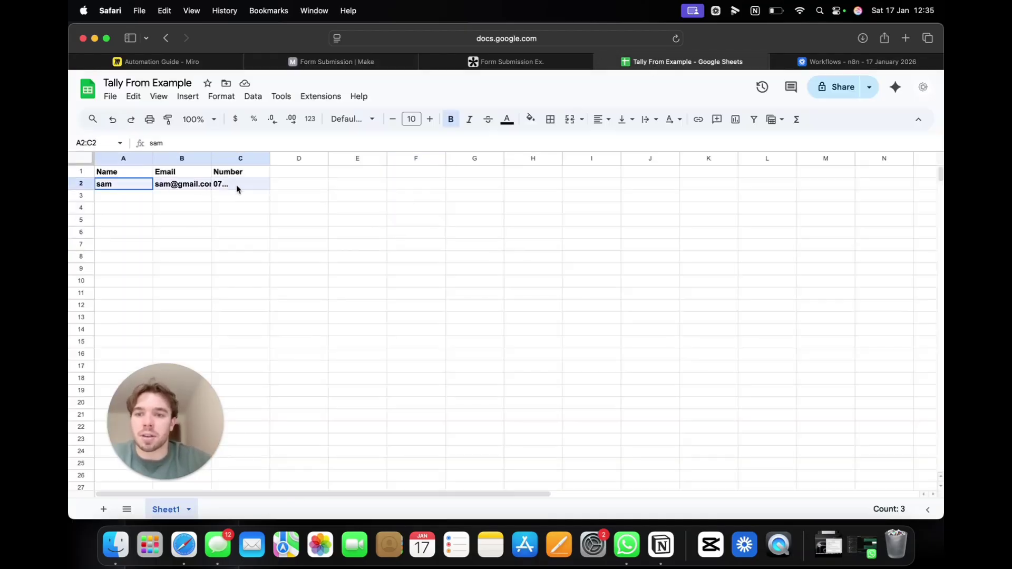
click(248, 199)
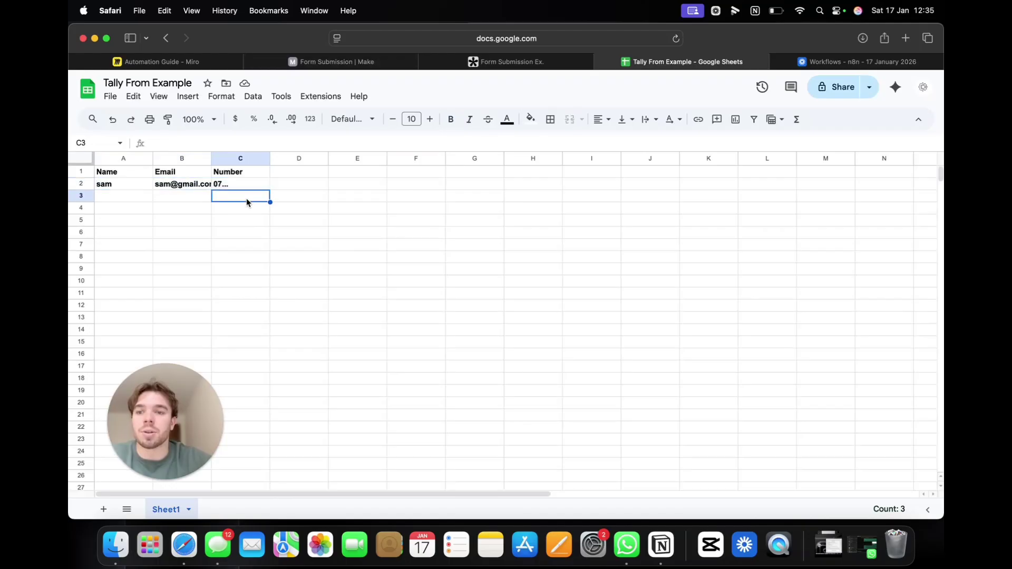
click(121, 185)
click(183, 185)
click(223, 186)
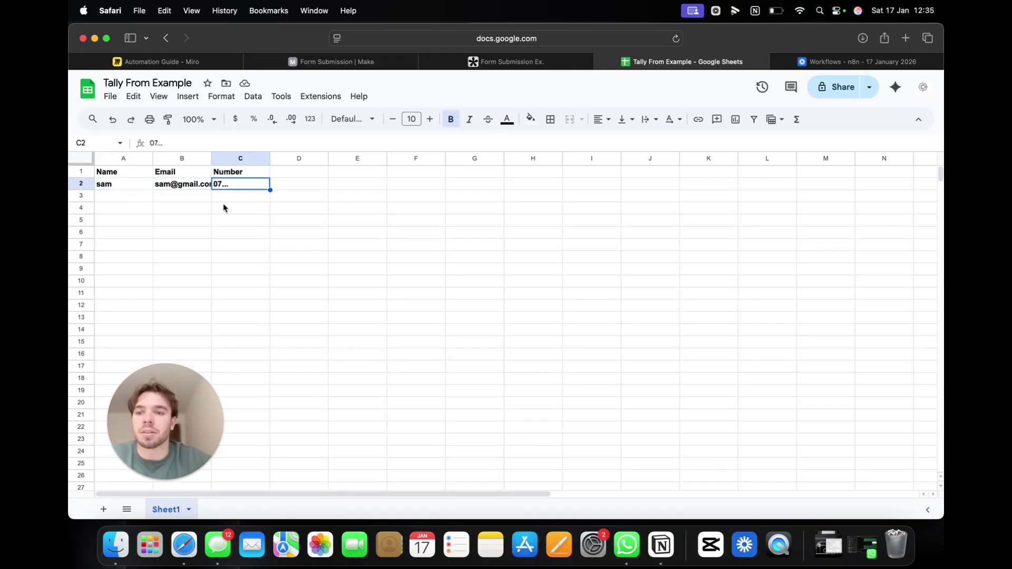
mouse_move(211, 158)
mouse_down()
mouse_move(240, 159)
mouse_move(230, 158)
mouse_up()
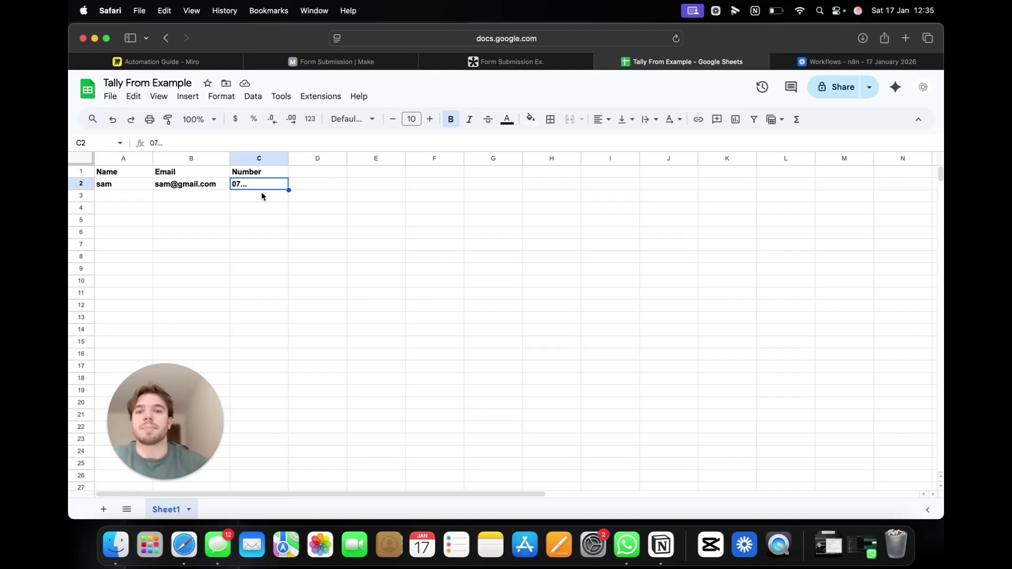
Step: Close the Tally form tab and return to the Make scenario
click(514, 62)
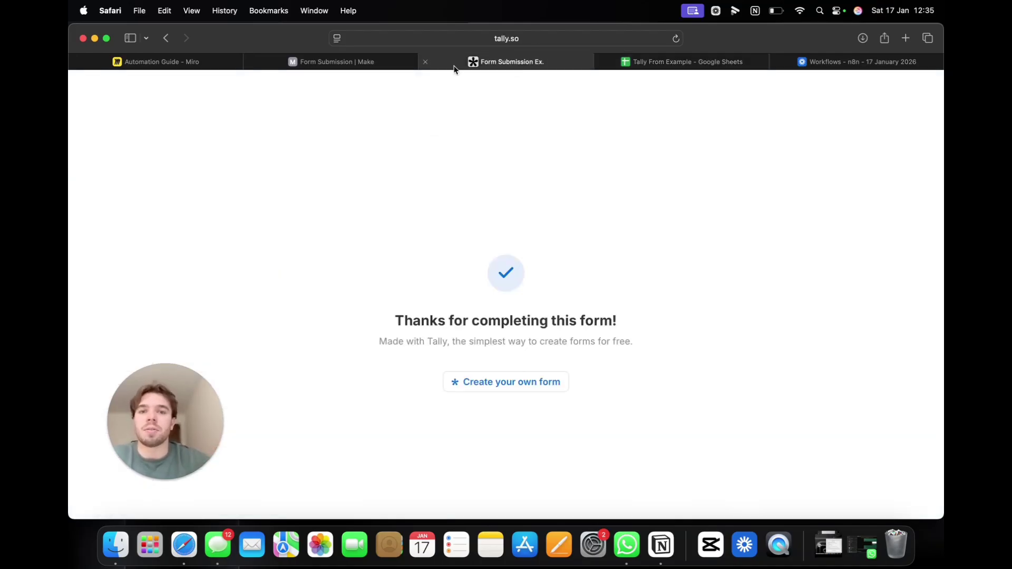
click(422, 61)
click(403, 62)
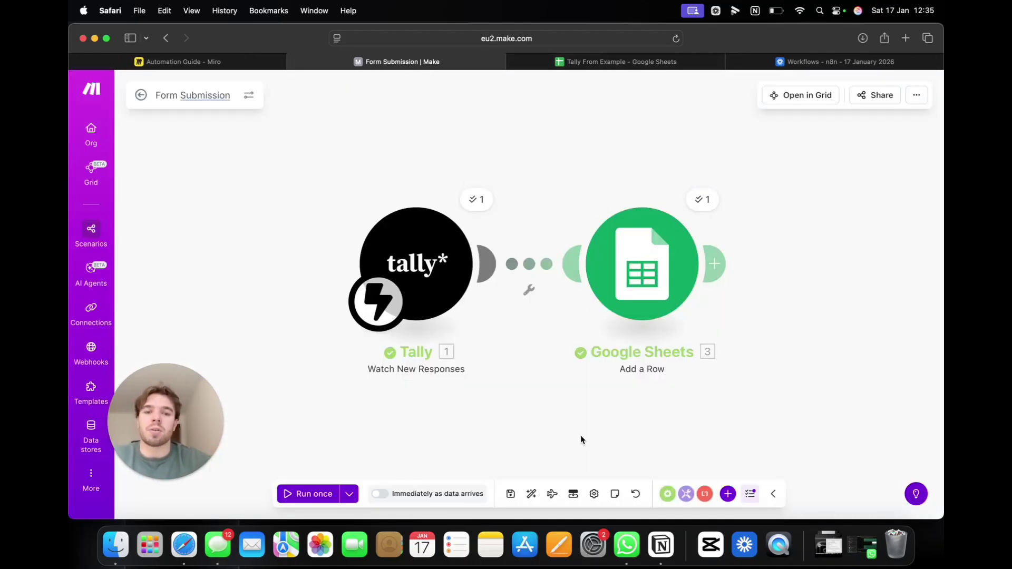
Step: Add a Gmail 'Send an email' module after Google Sheets by searching 'gmai'
drag(581, 435, 476, 425)
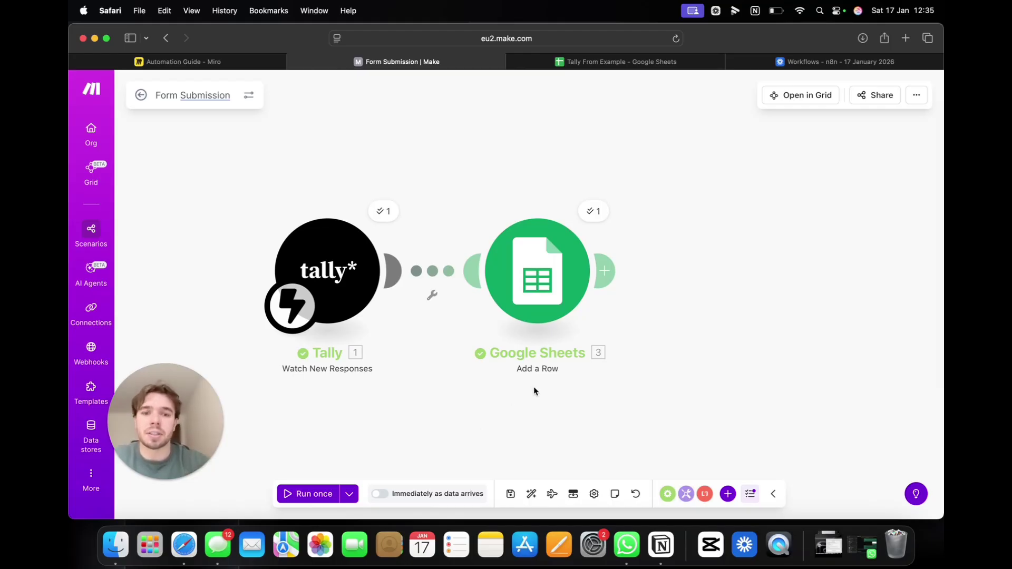
click(604, 271)
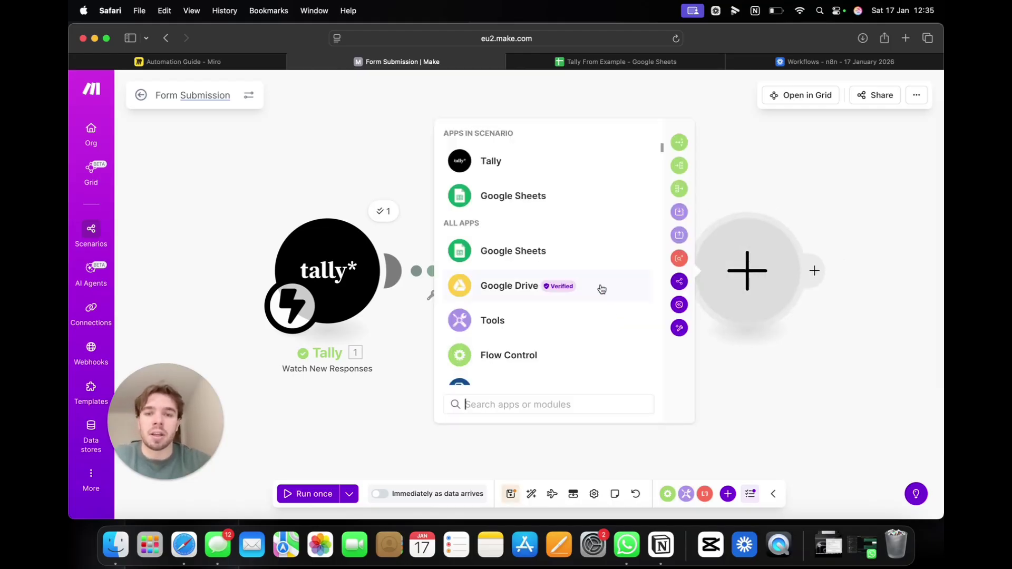
text(gmai)
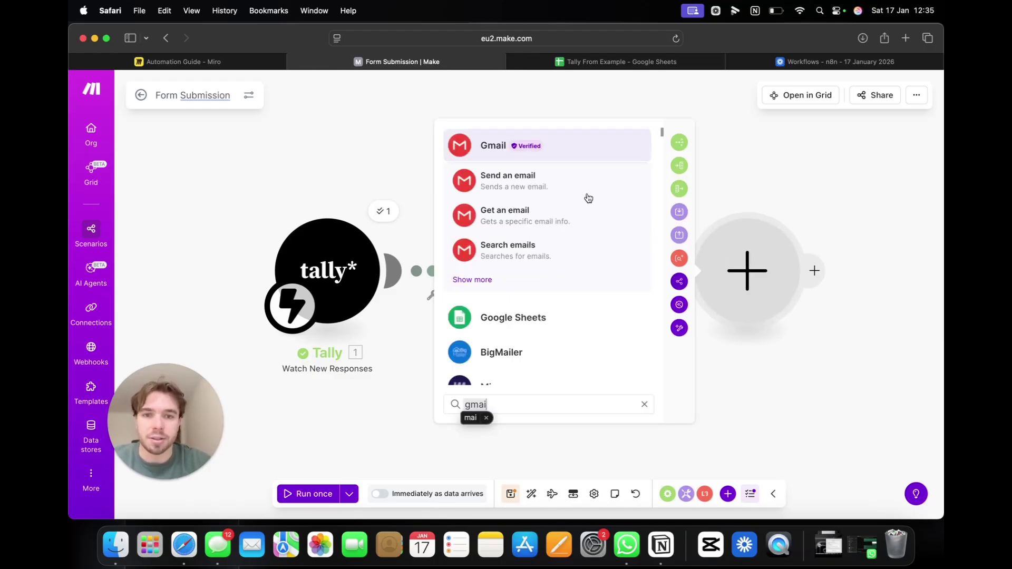
click(473, 280)
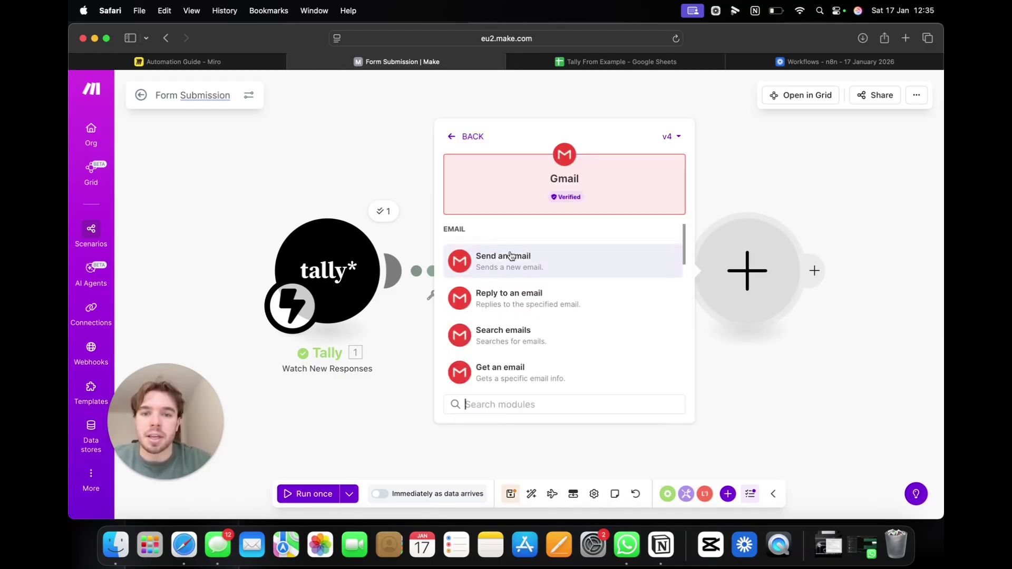
scroll(520, 260, down, 5)
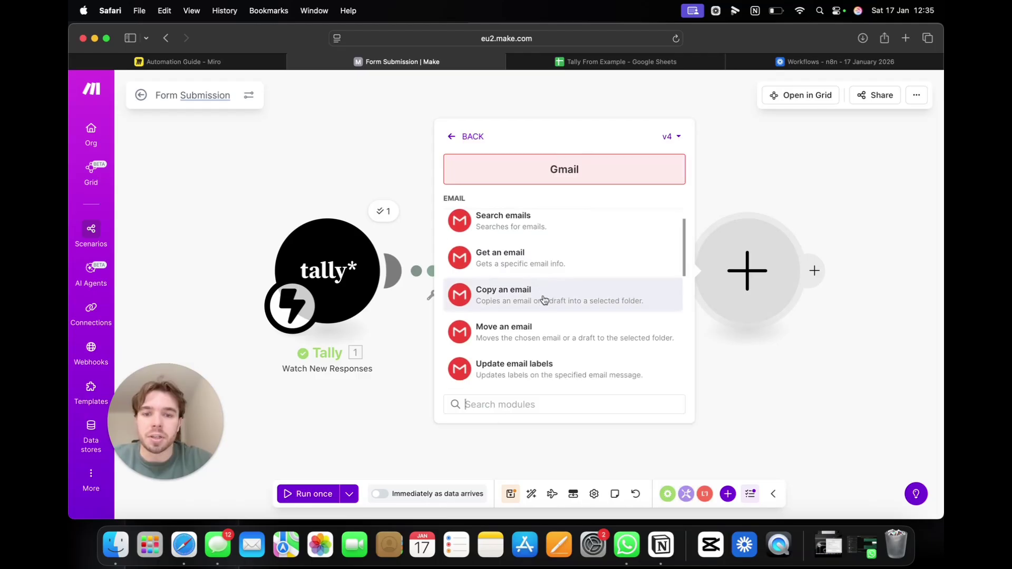
scroll(541, 295, up, 3)
click(549, 265)
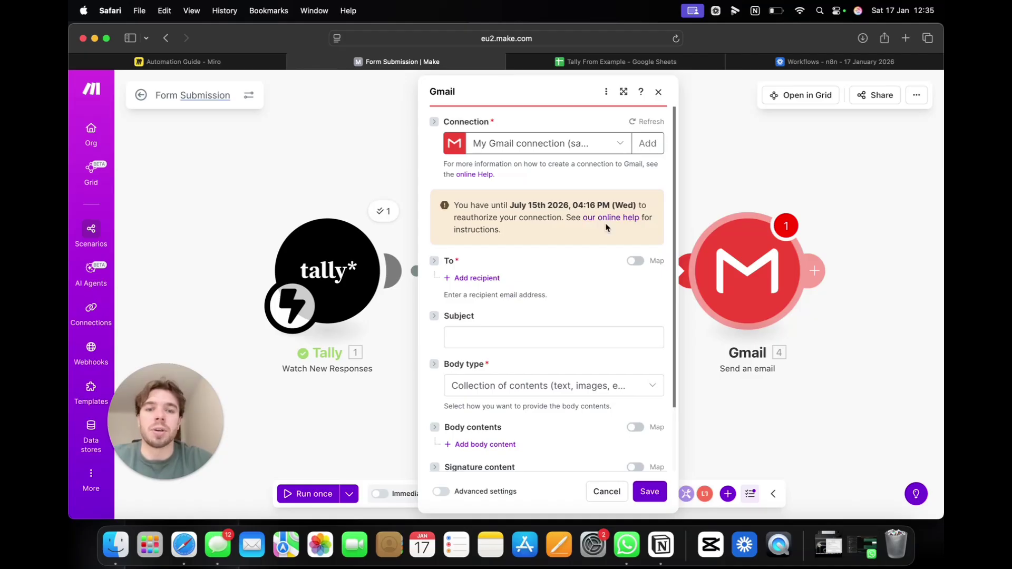
Step: Select the existing Gmail connection and enter the recipient email address
click(613, 150)
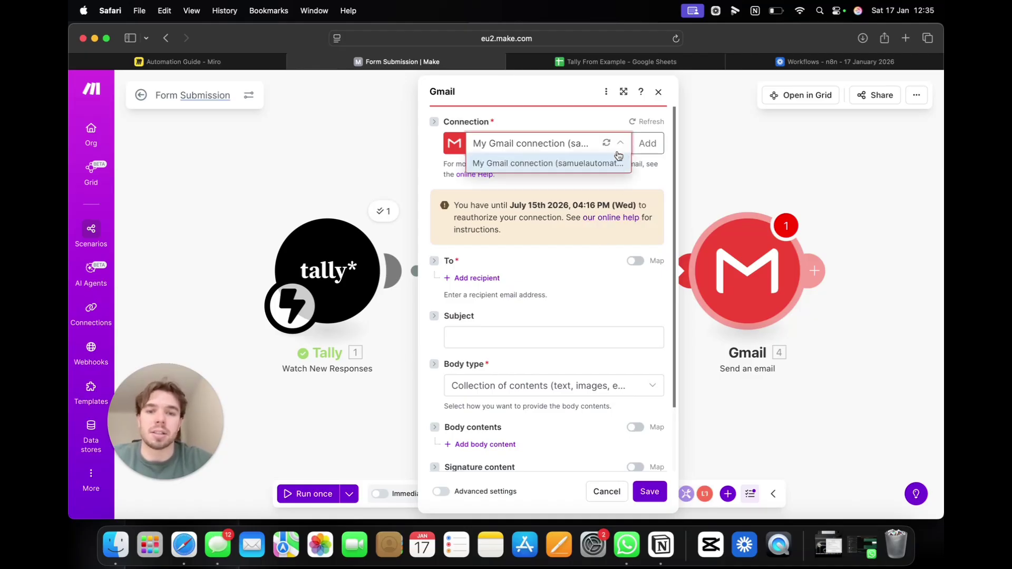
click(615, 164)
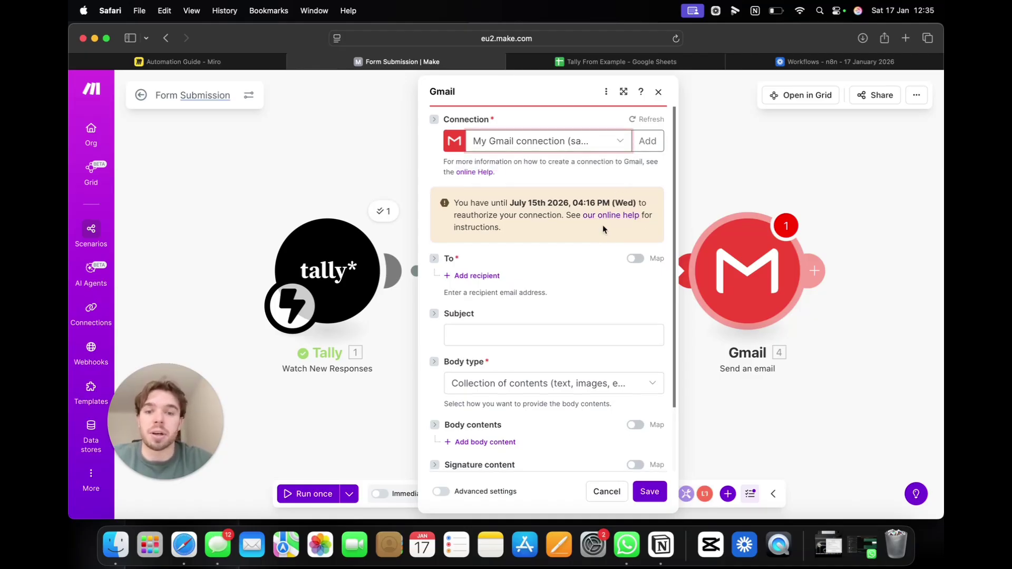
scroll(602, 224, down, 3)
click(478, 201)
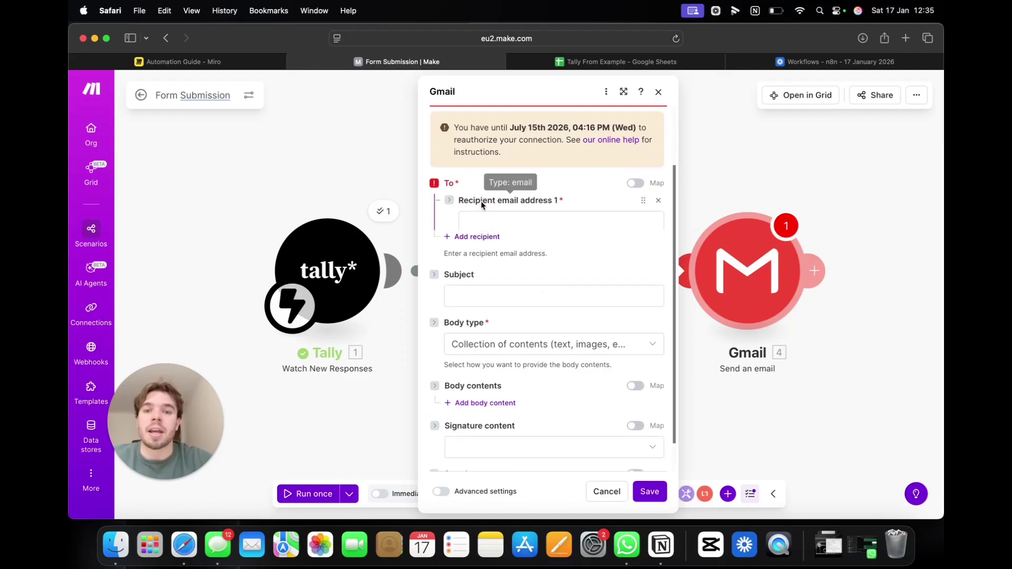
click(495, 230)
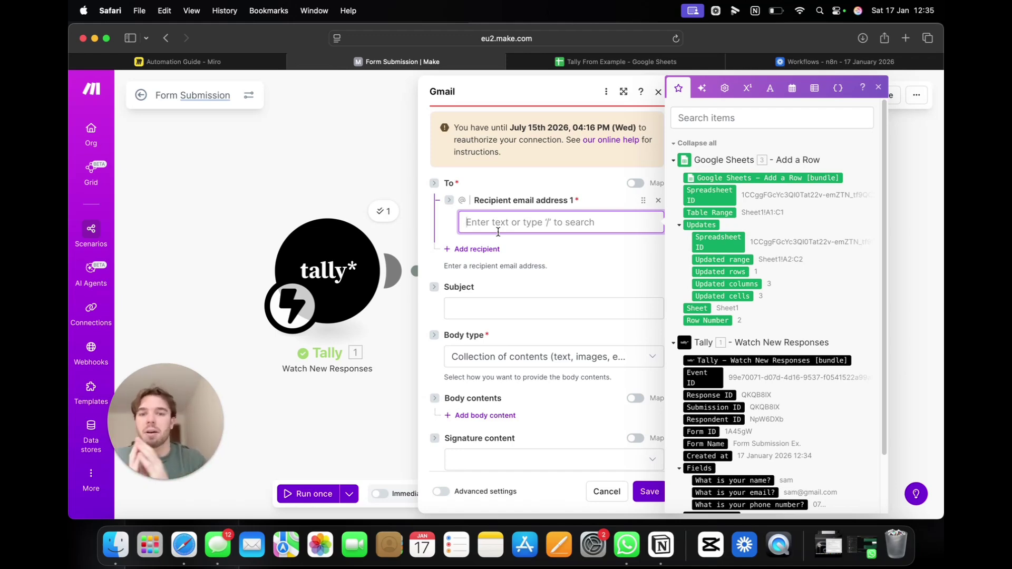
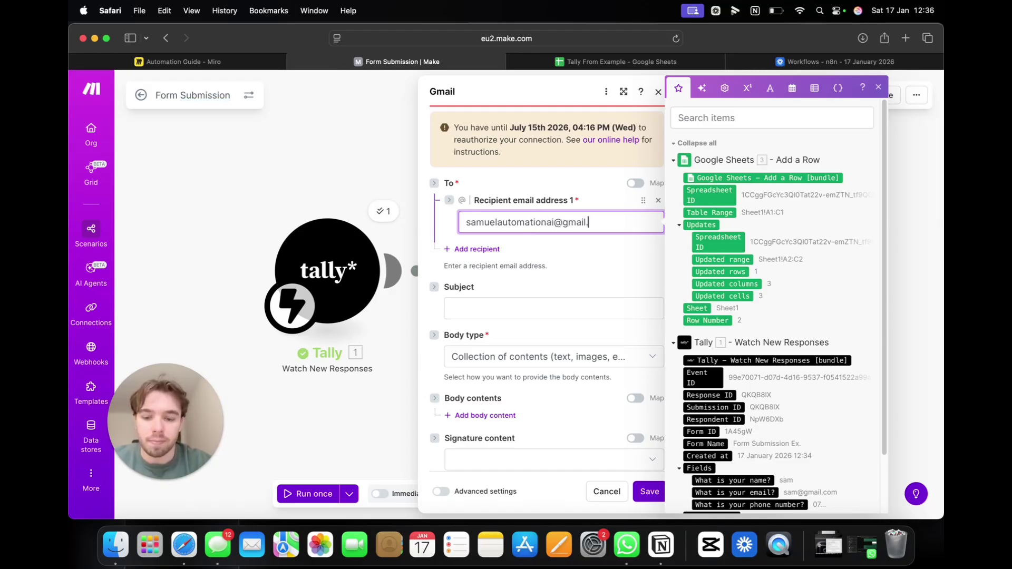
click(517, 292)
scroll(533, 287, down, 2)
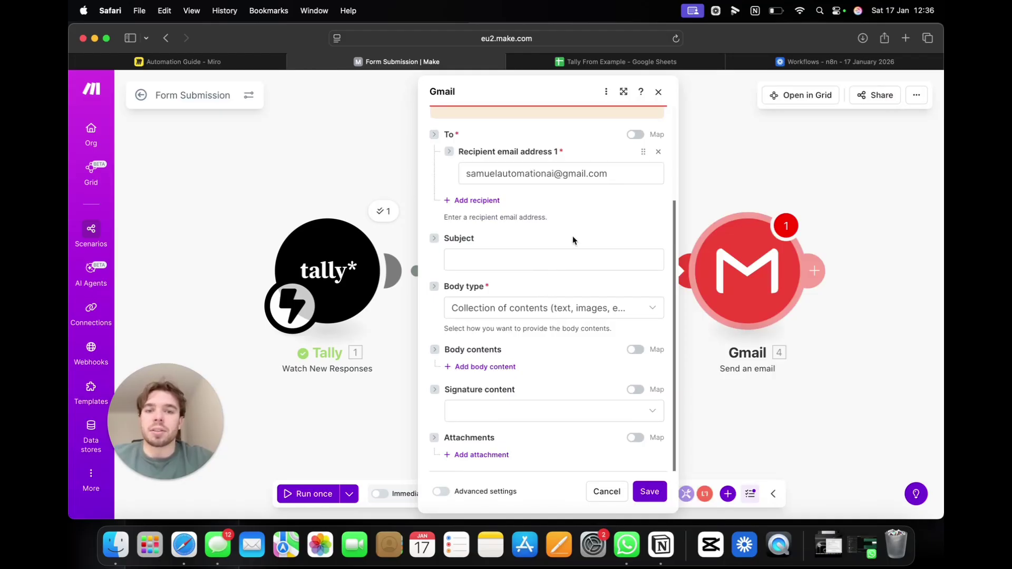
Step: Set the subject to 'New Form Submission' and add a content block with collection-of-contents body type
click(572, 258)
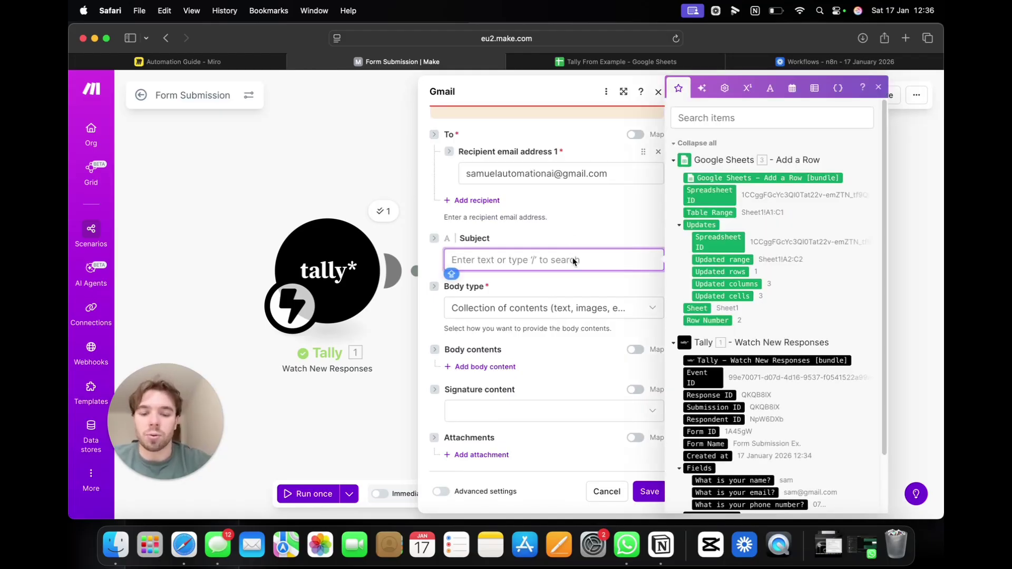
text(New Form Submission)
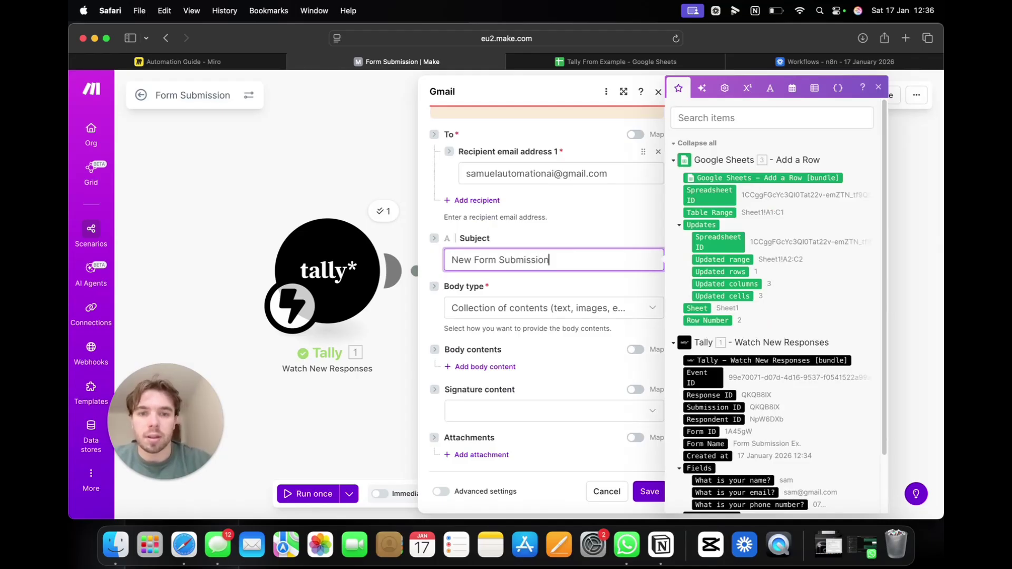
click(605, 317)
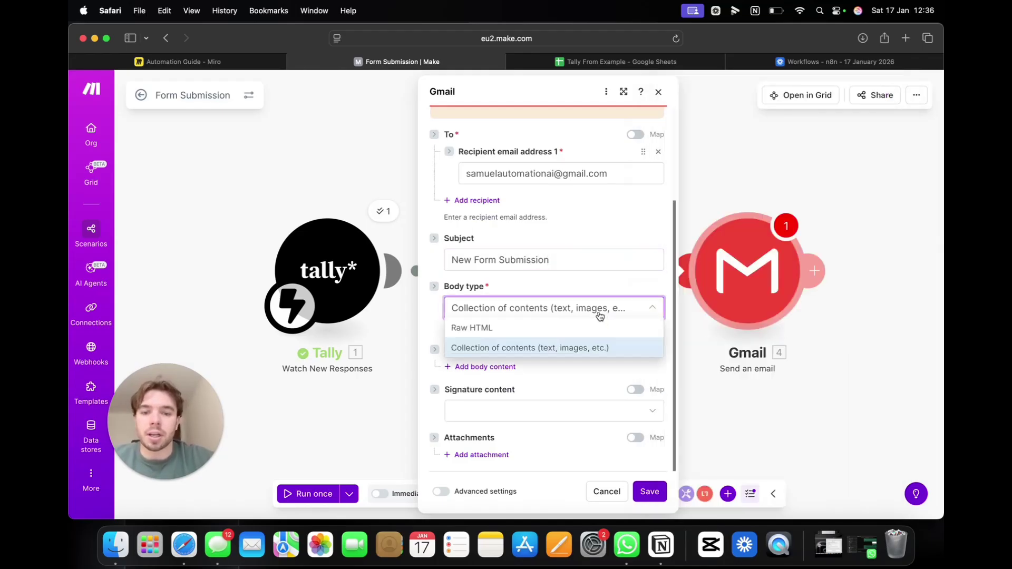
click(599, 315)
click(496, 369)
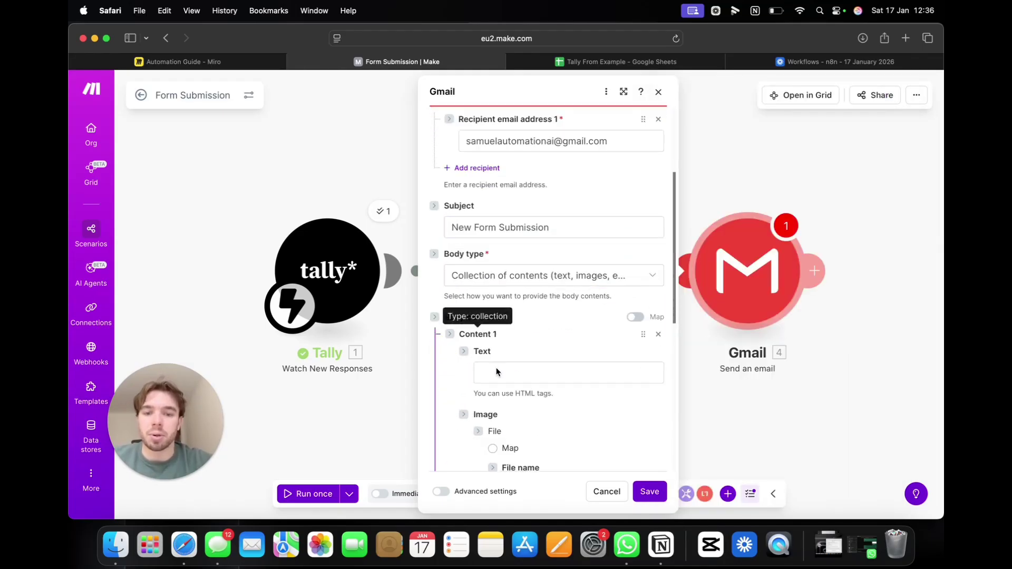
scroll(498, 358, down, 2)
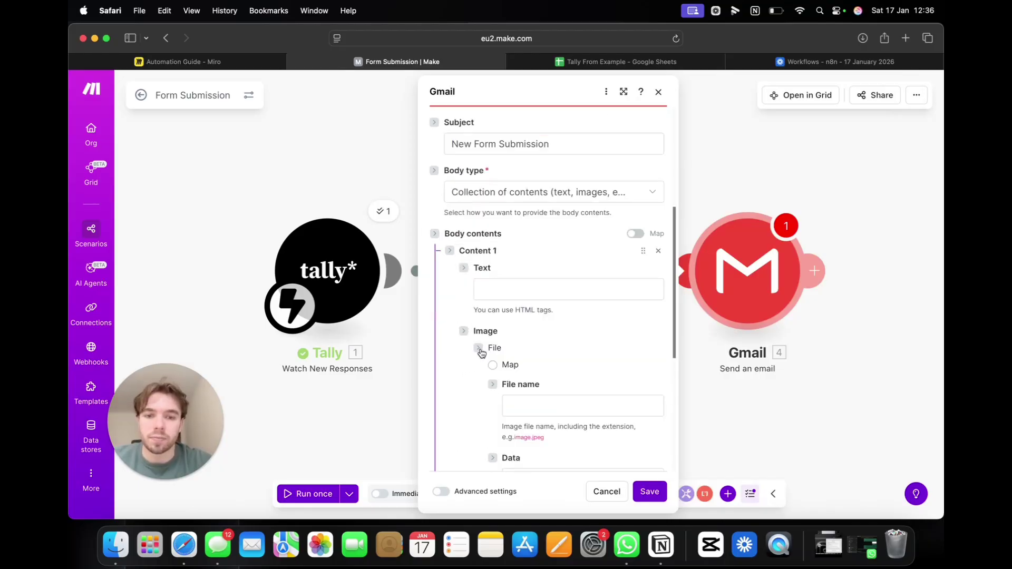
Step: Write the body 'Hello, you have a new form submission from' plus the respondent's name, then save
click(516, 291)
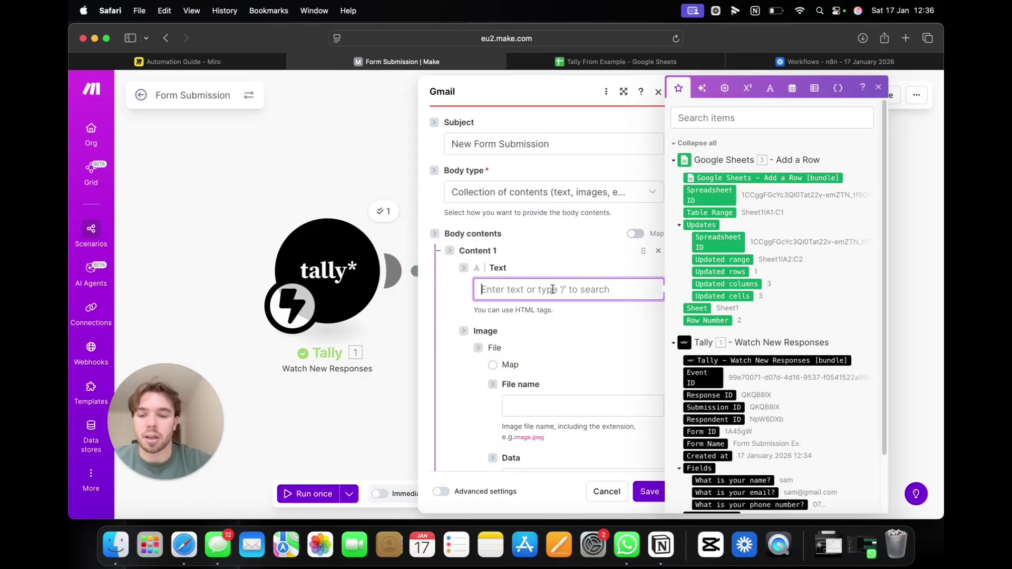
text(Hello,)
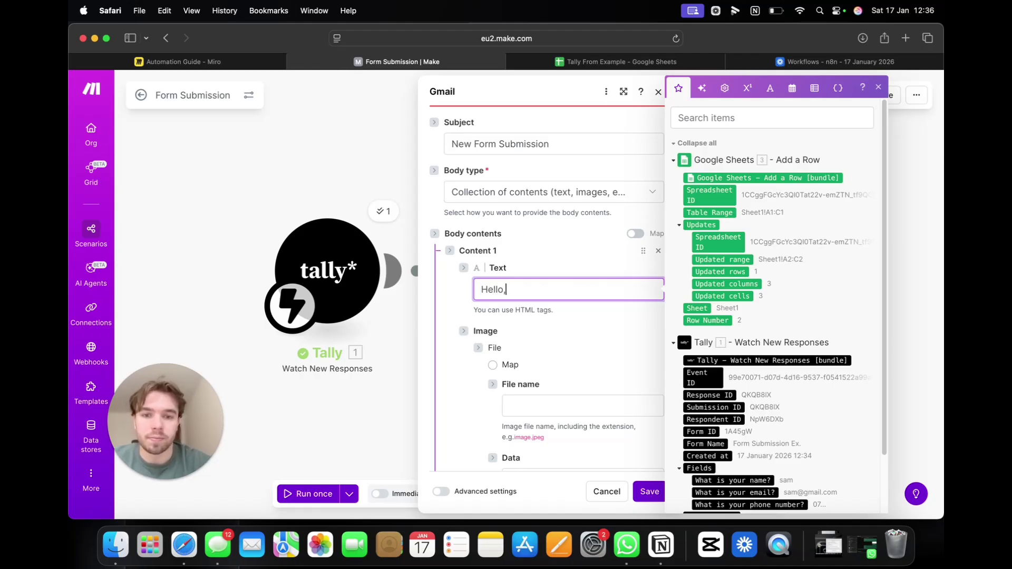
key(Return)
key(Return)
text(You hav)
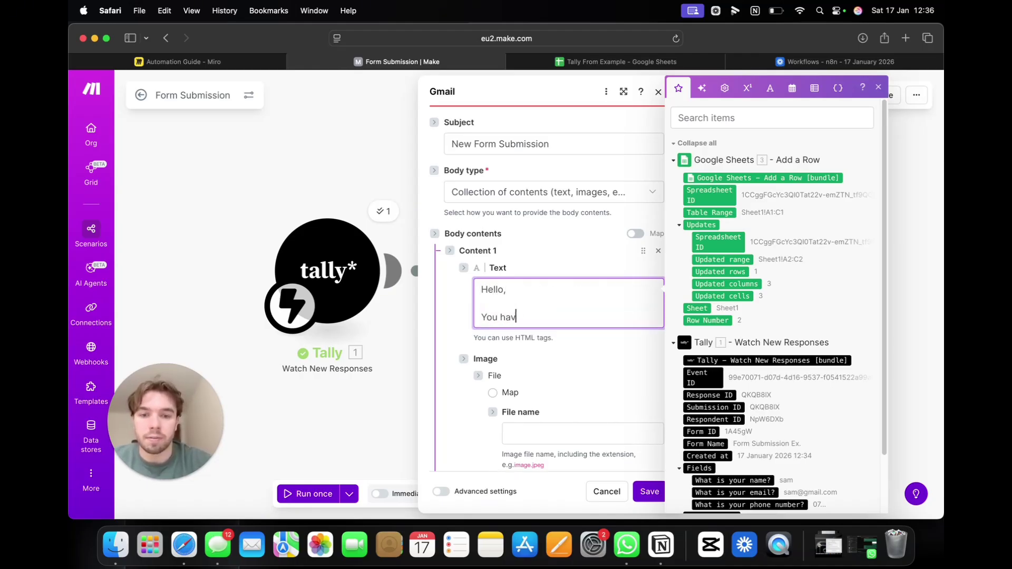
text(ea )
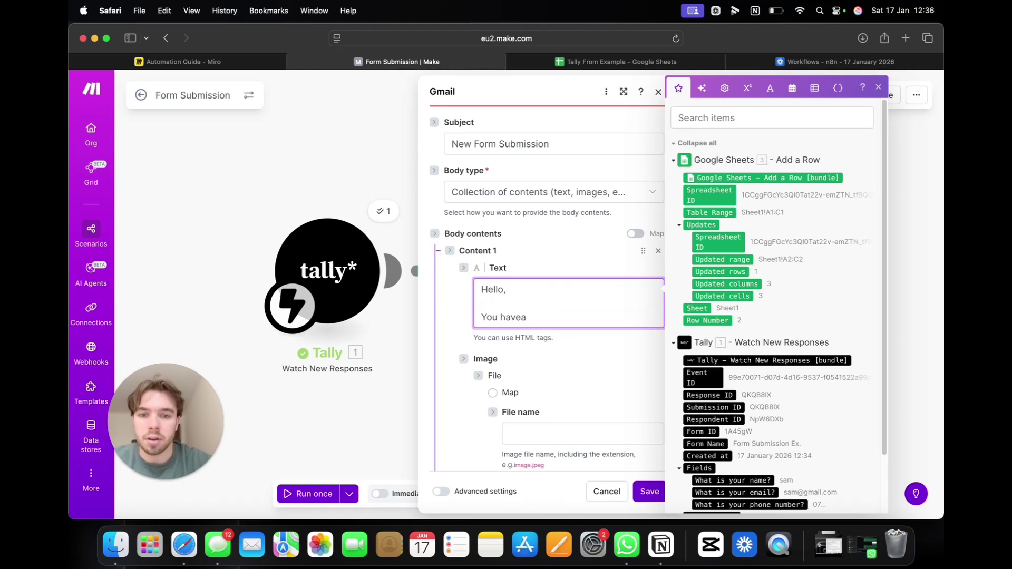
key(BackSpace)
key(BackSpace)
text( a new form sub)
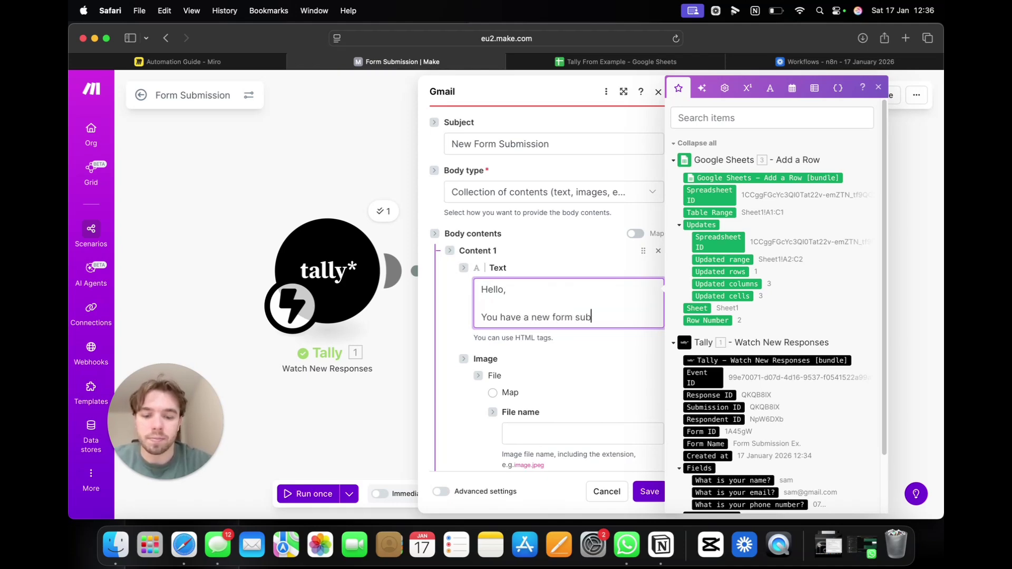
text(mission from)
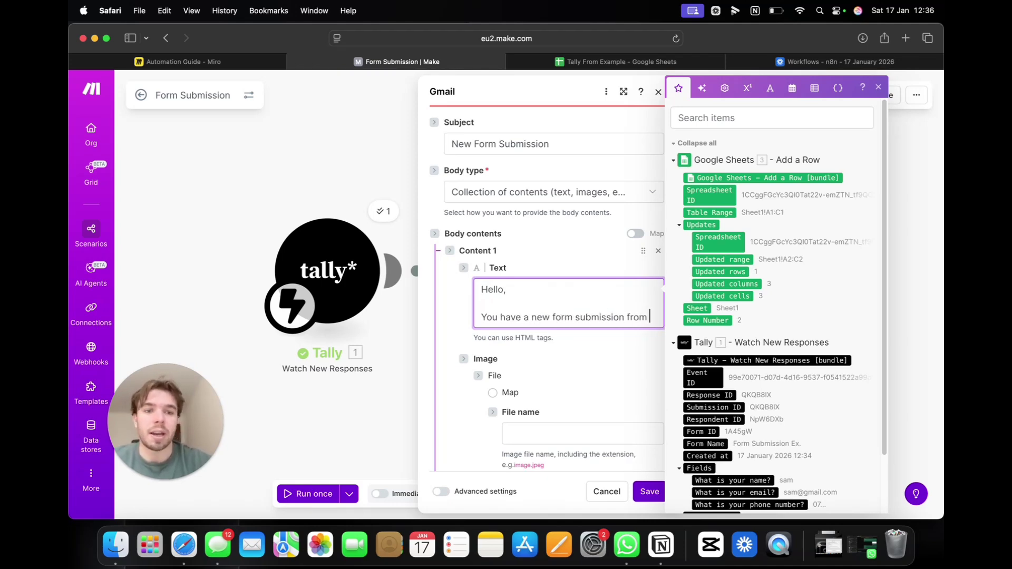
scroll(769, 405, down, 3)
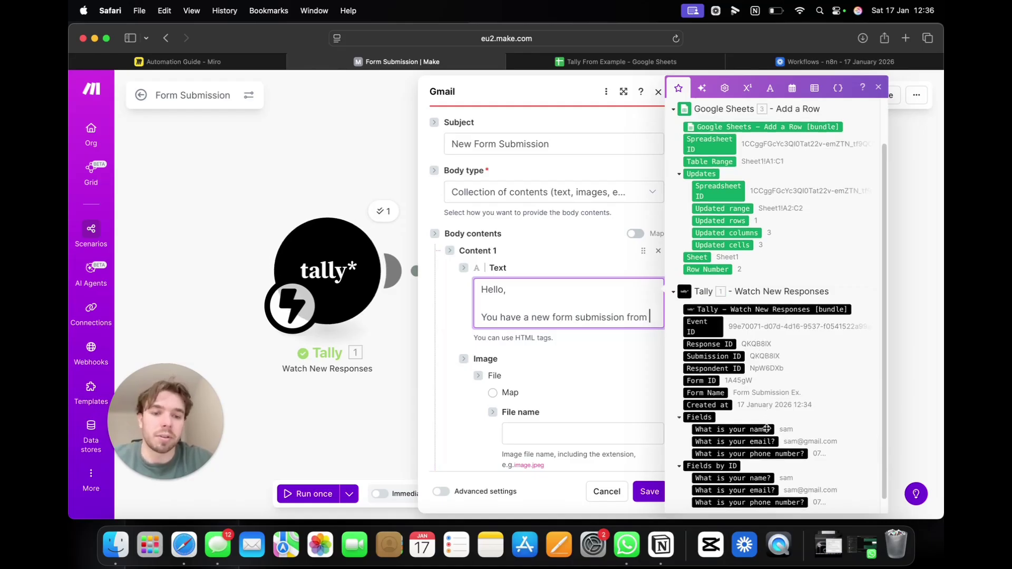
click(760, 430)
text(.)
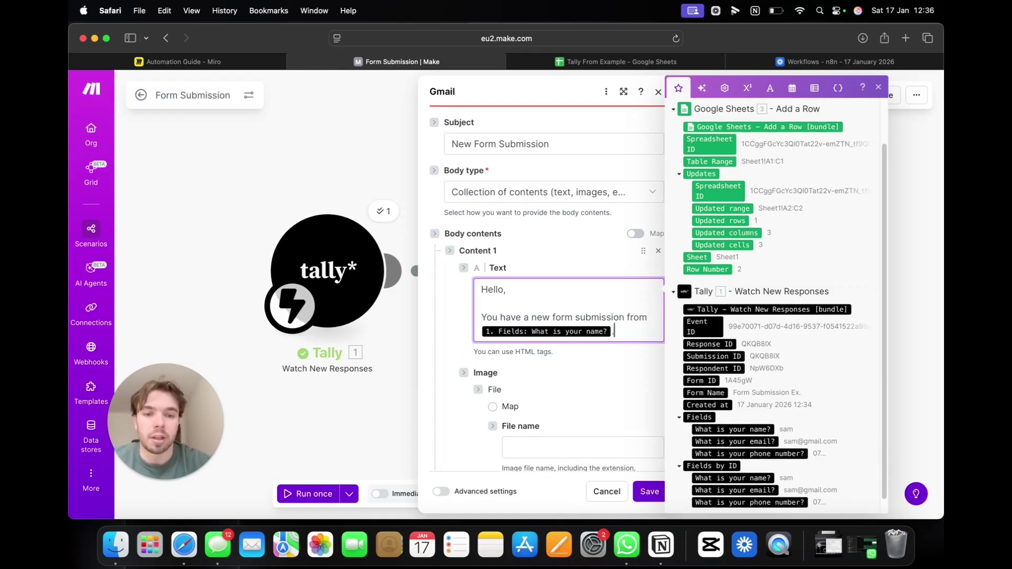
key(Return)
key(Return)
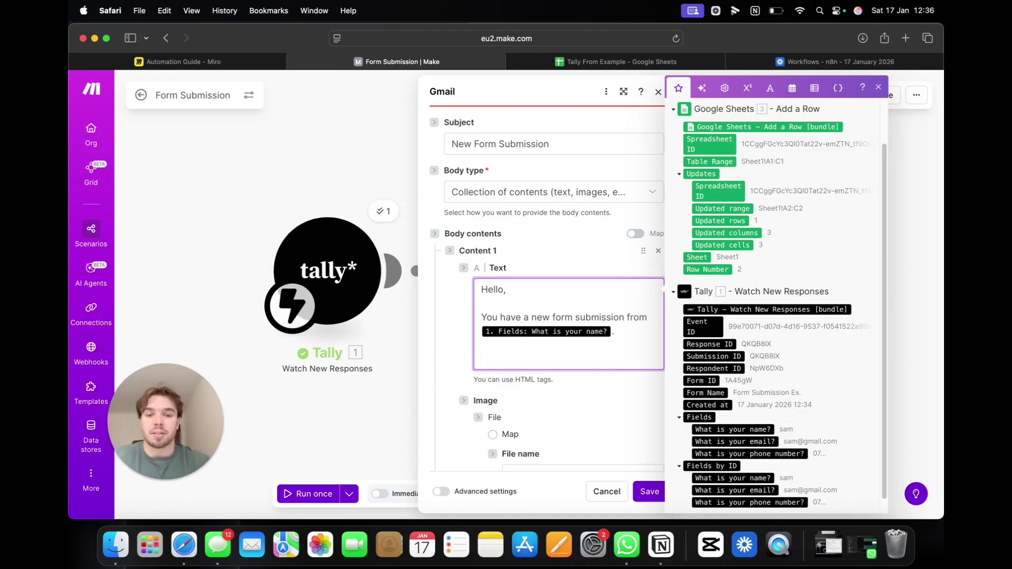
scroll(610, 448, down, 5)
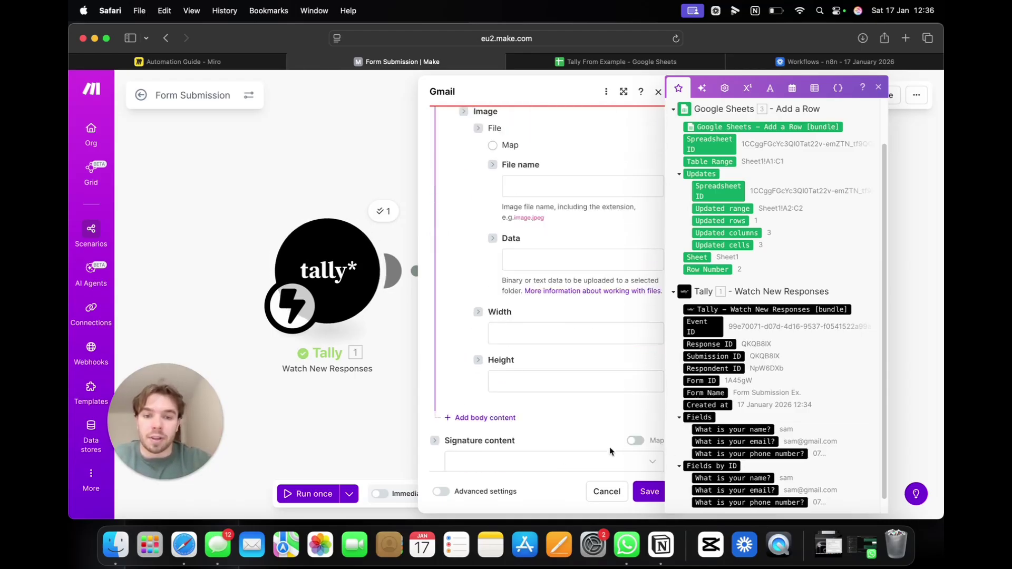
click(650, 490)
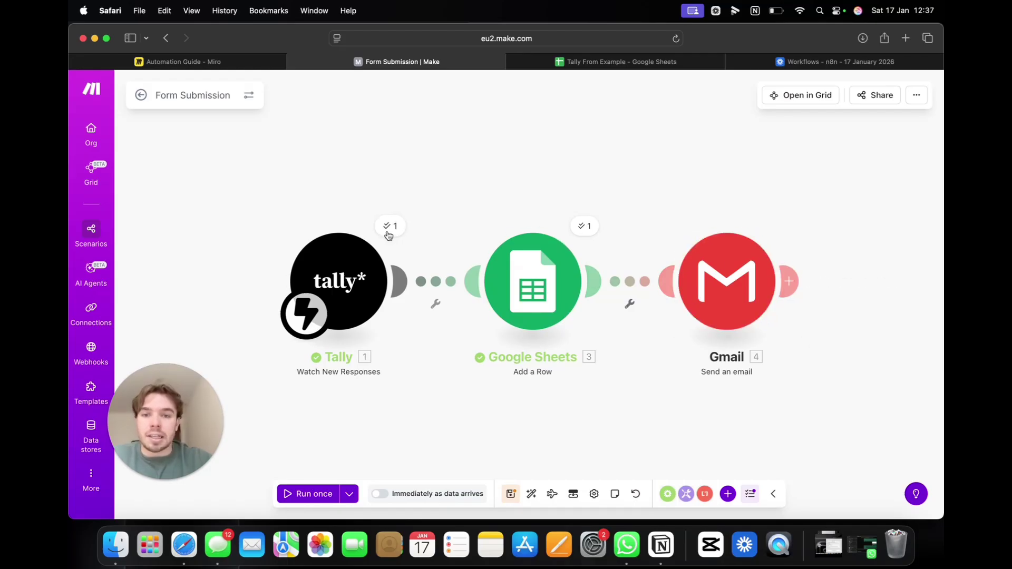
Step: Inspect the Google Sheets run output (row 2, range A1:C1), then open a new browser tab
click(593, 230)
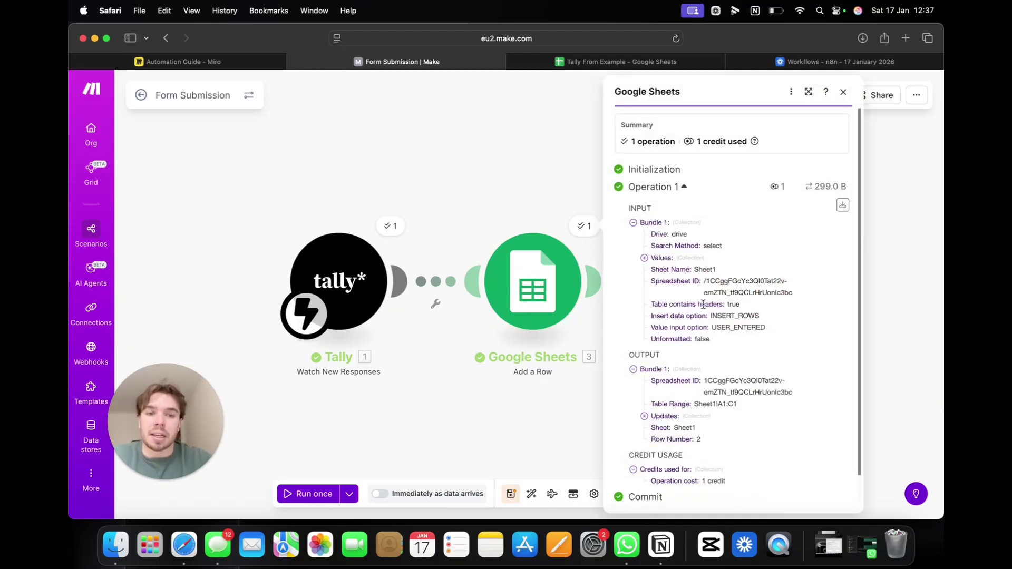
scroll(704, 304, down, 1)
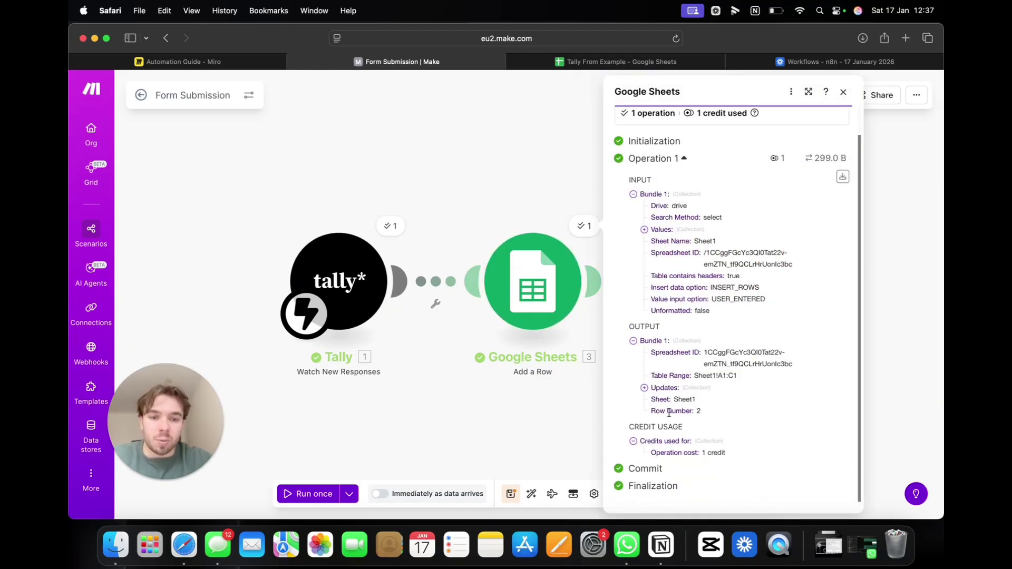
drag(677, 410, 704, 414)
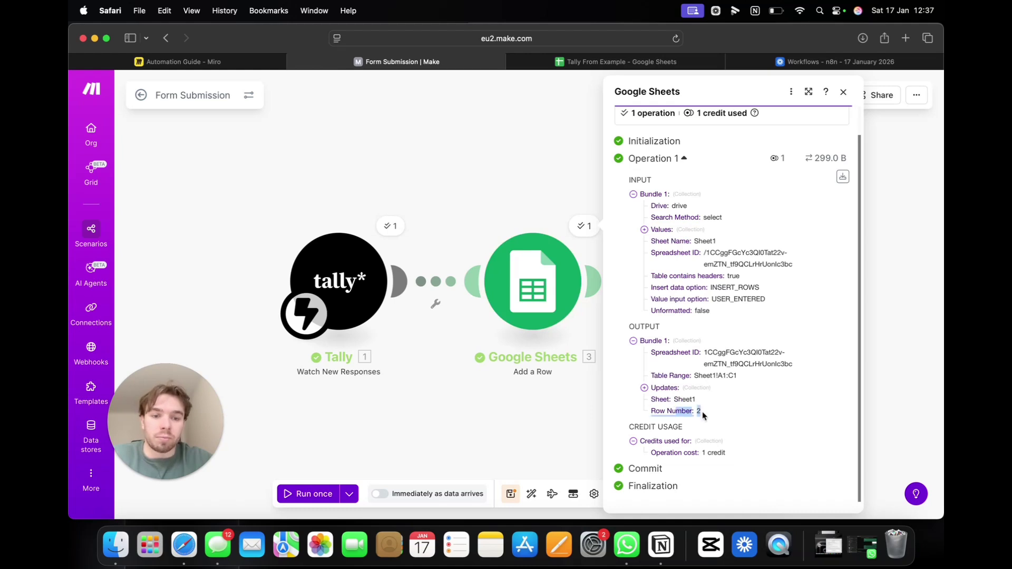
click(735, 377)
drag(735, 377, 719, 378)
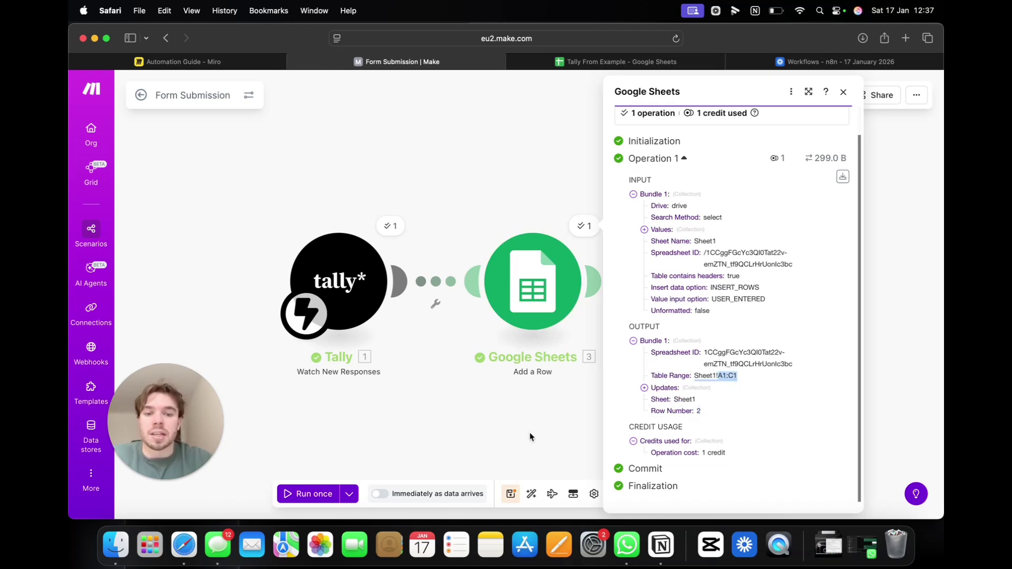
click(553, 430)
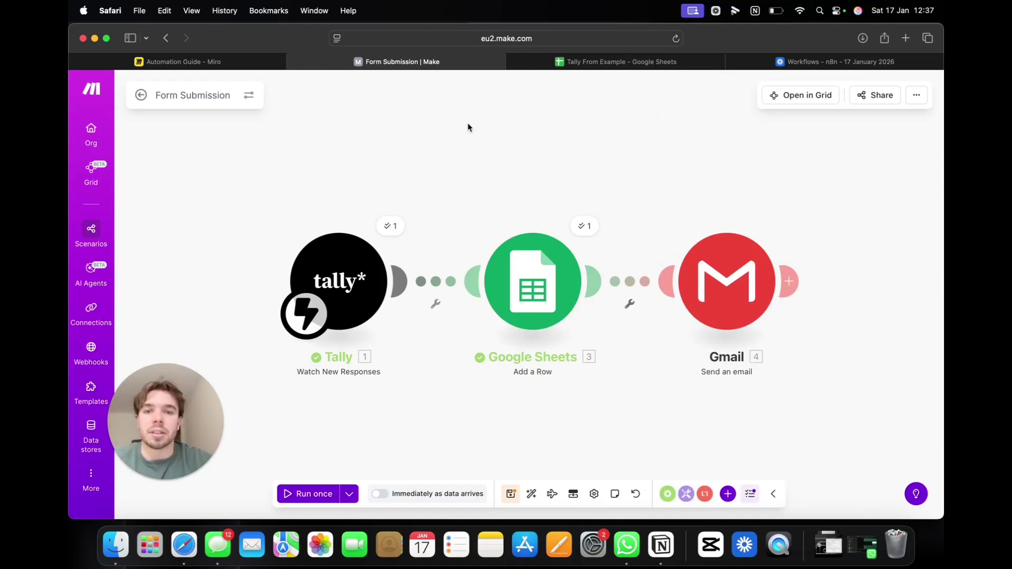
click(905, 38)
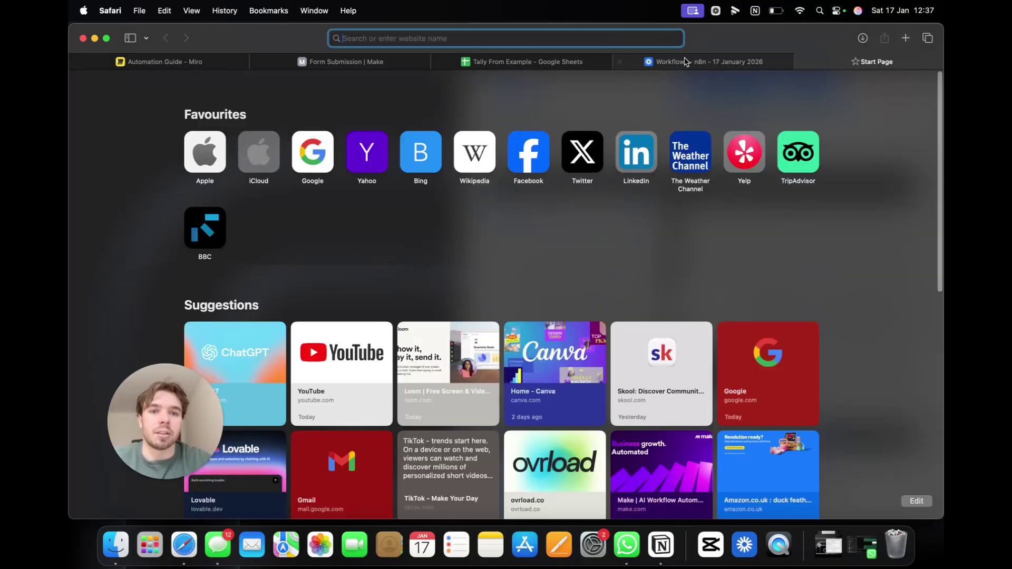
Step: Load the Tally form link in the new tab beside Make and start a single scenario run
text(https://tally.so/r/1A45gW)
key(Return)
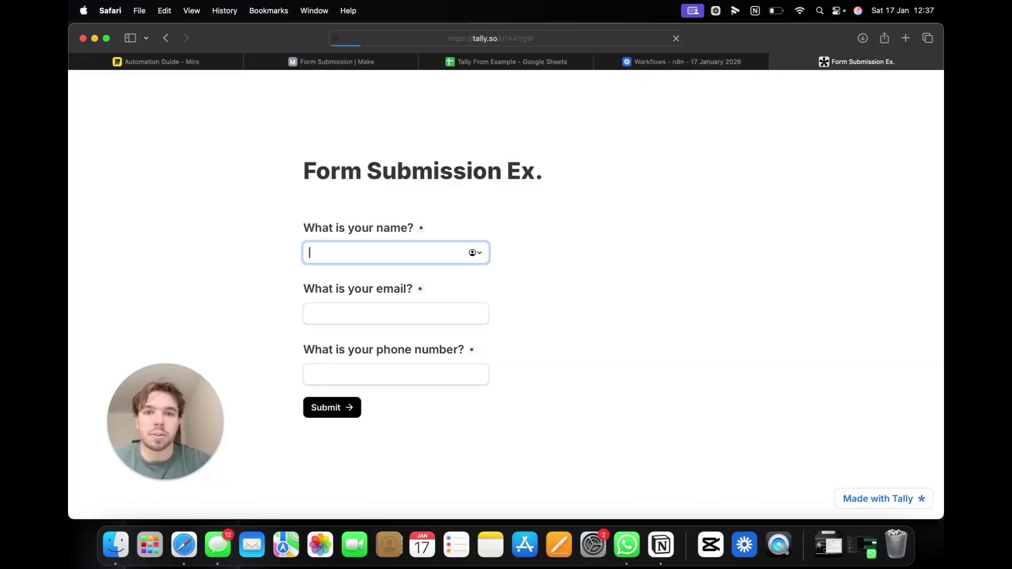
drag(759, 65, 496, 77)
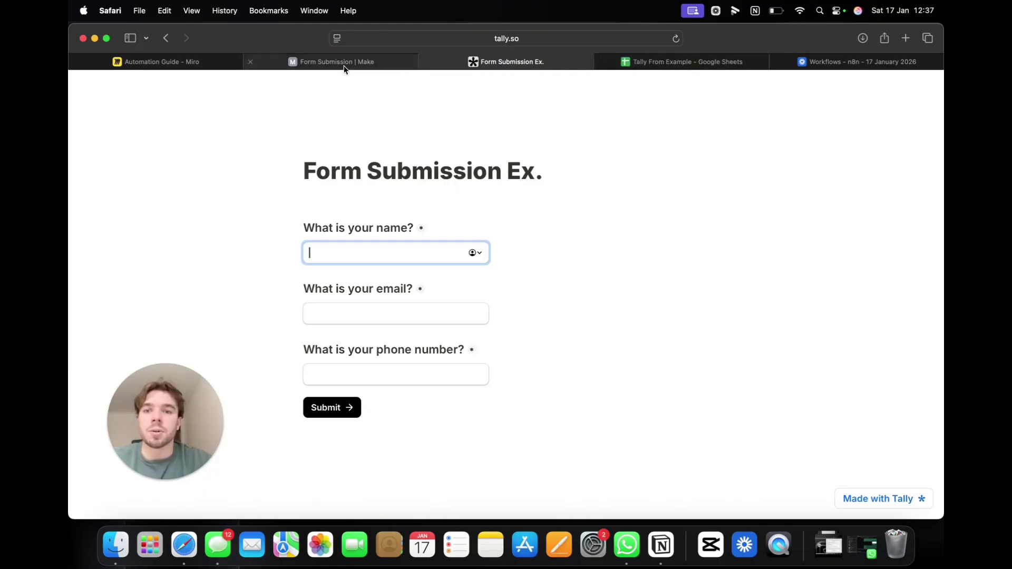
click(345, 66)
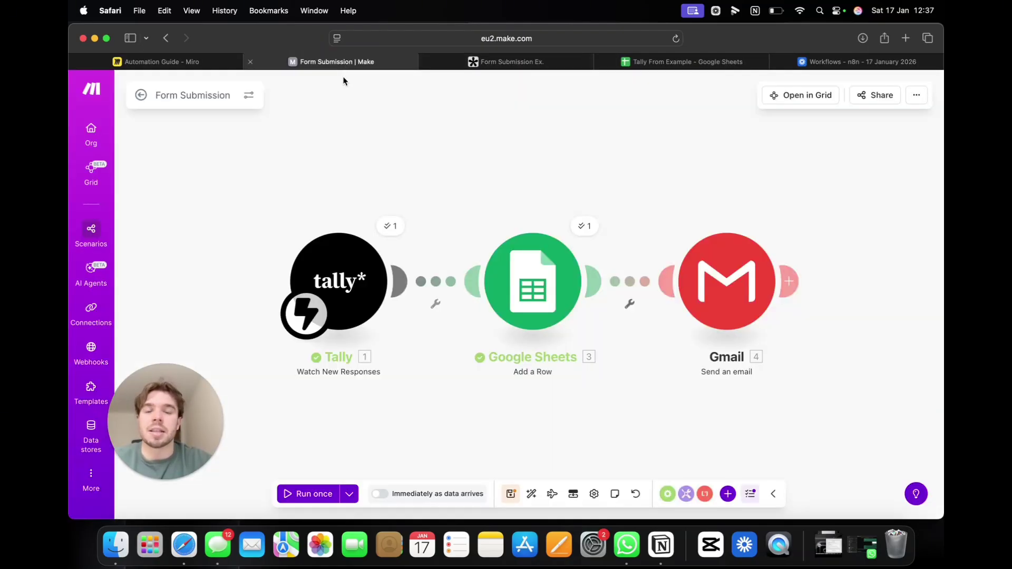
click(314, 496)
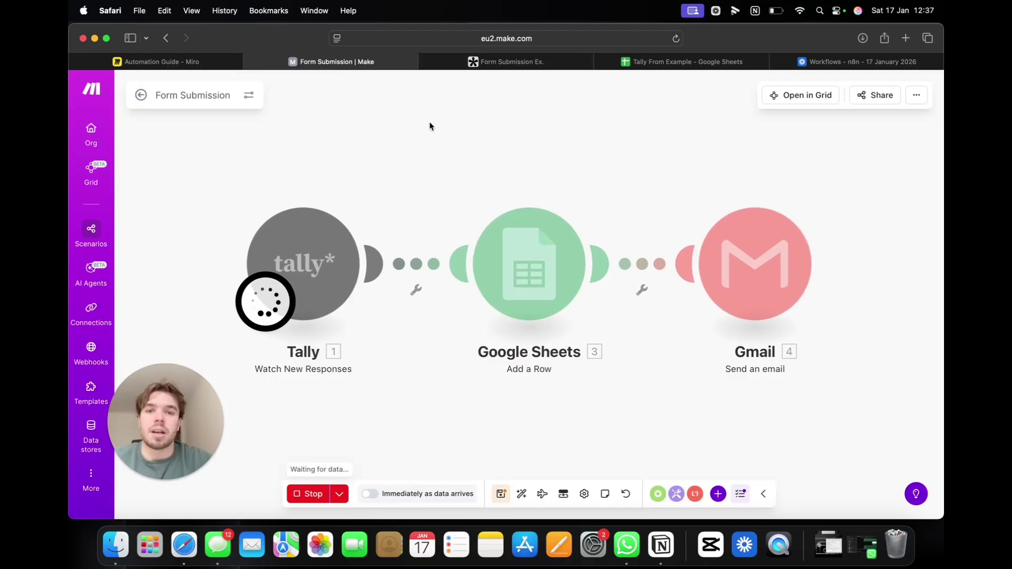
Step: Submit a second Tally test response with a name, Outlook email and phone number
click(504, 61)
text(jess)
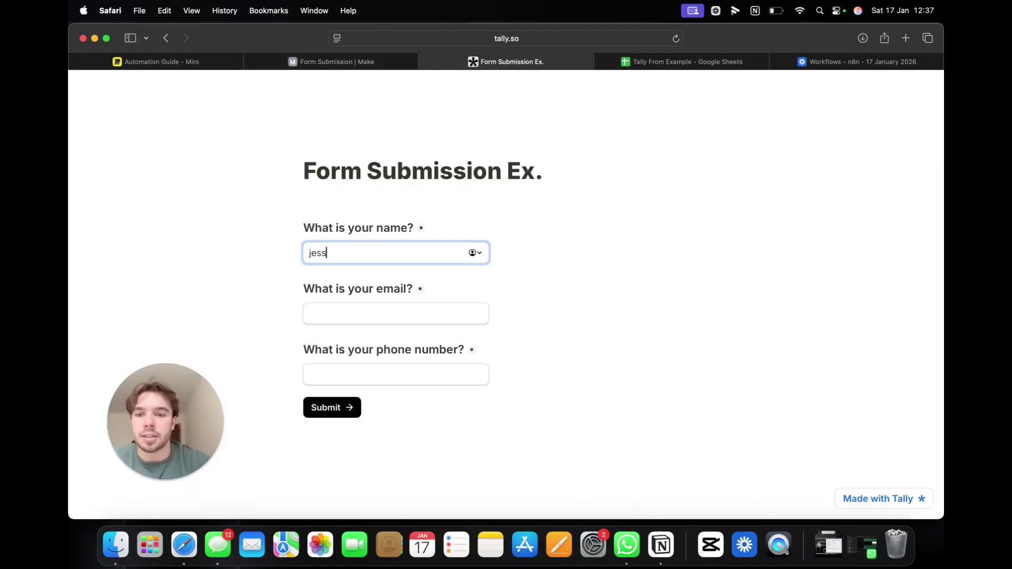
key(Tab)
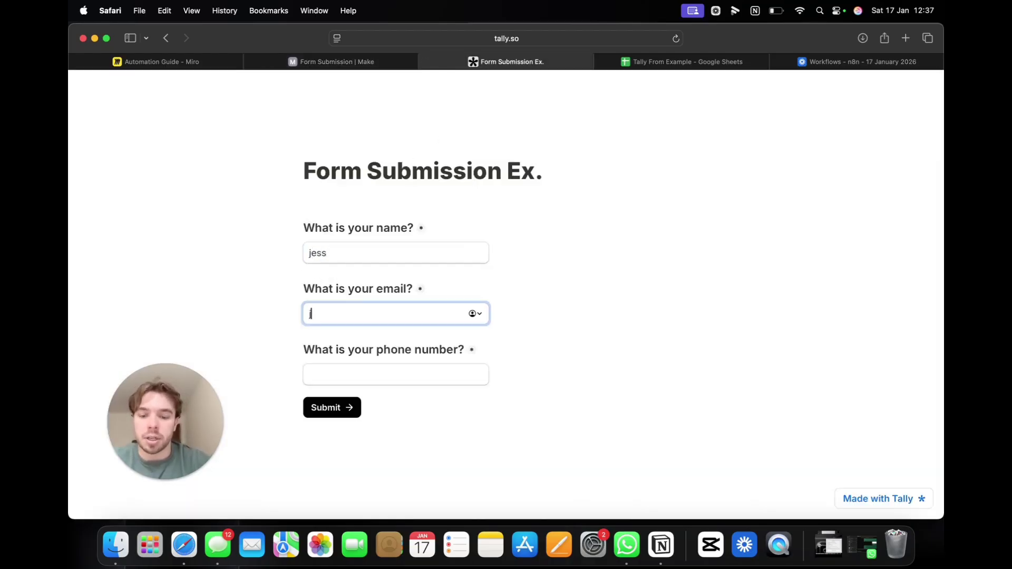
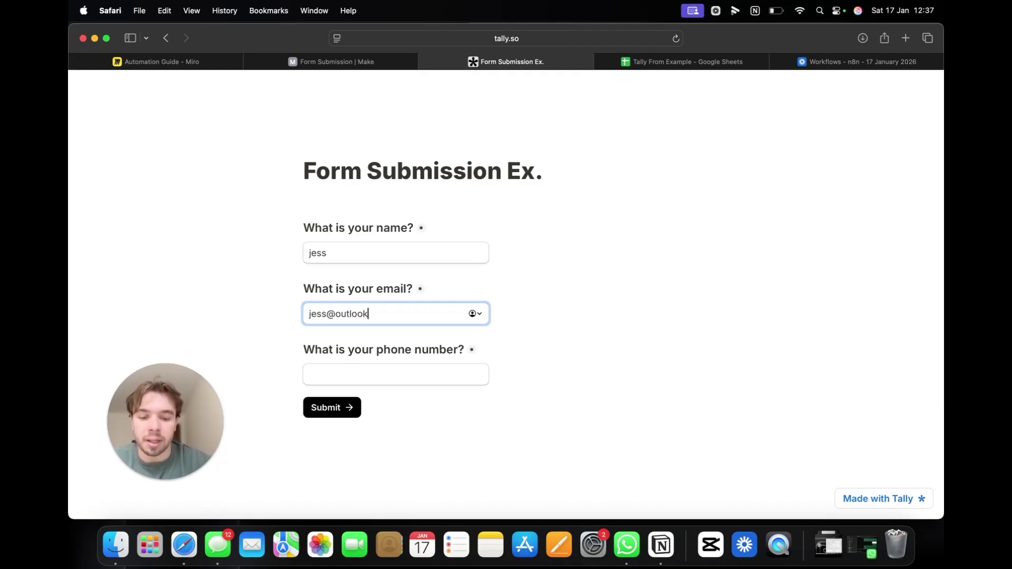
key(Tab)
text(037853)
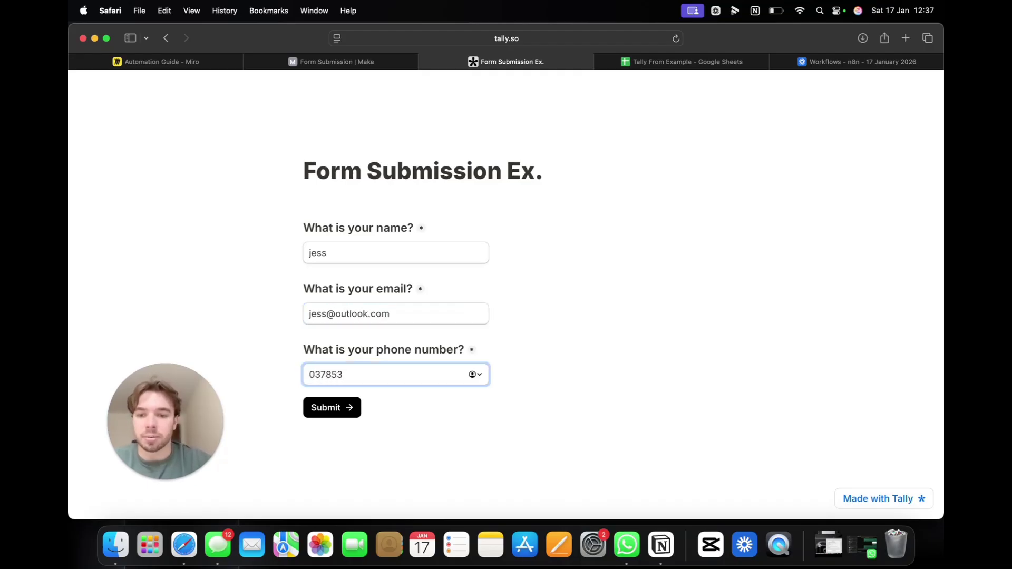
click(337, 412)
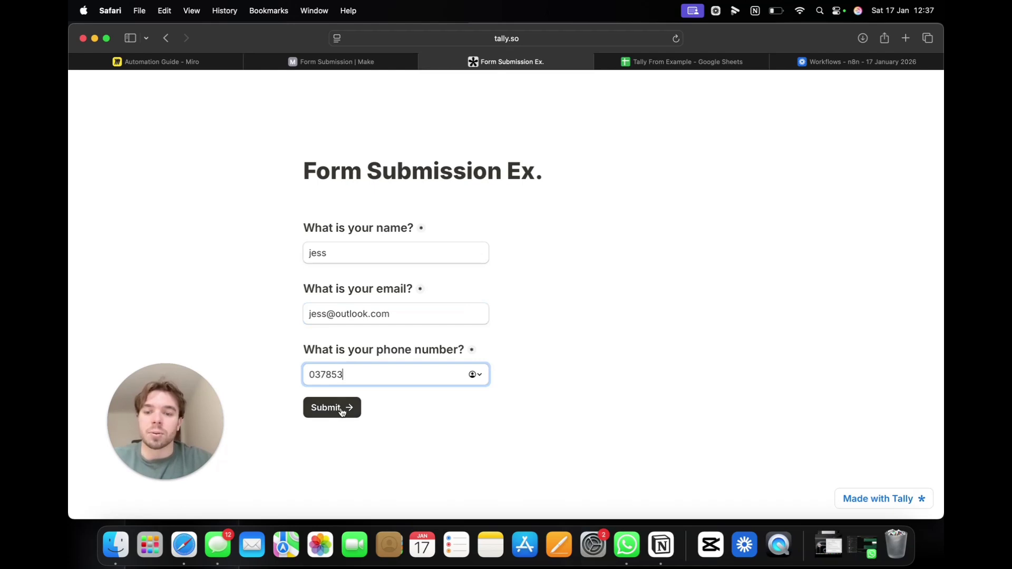
click(369, 62)
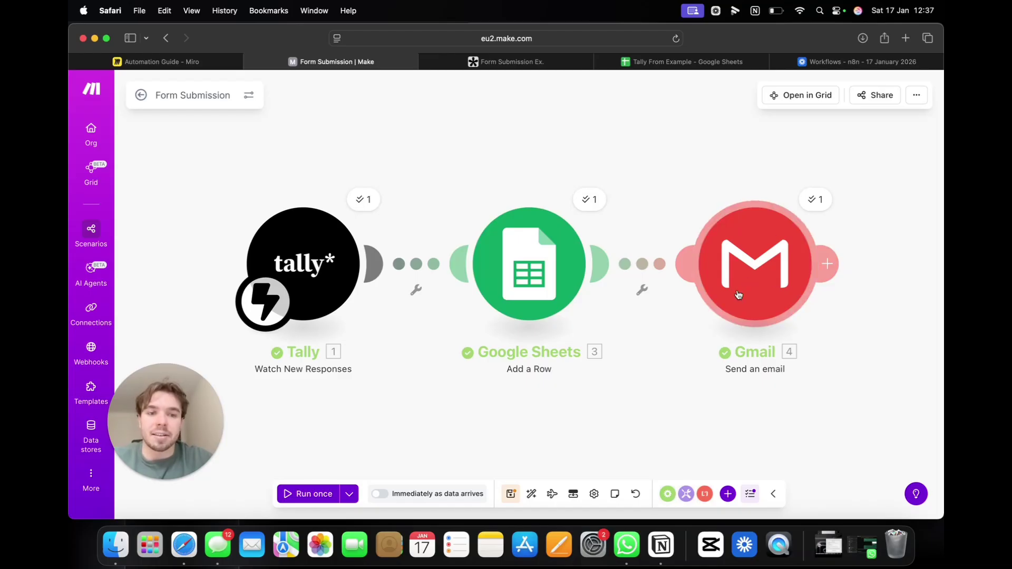
Step: Check the second response in row 3 of Tally From Example, then head to Gmail in a new tab
click(632, 62)
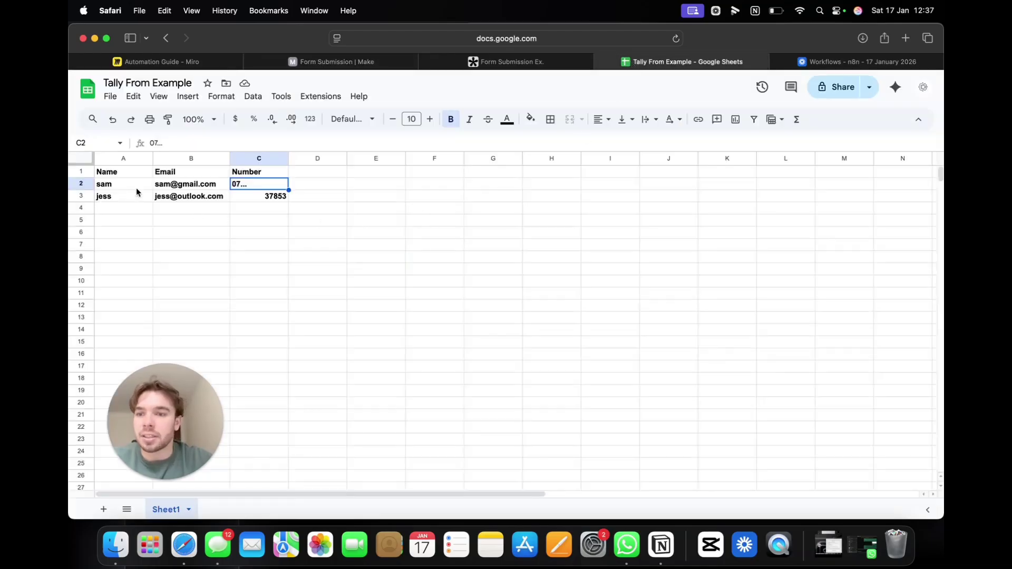
drag(126, 201, 283, 197)
click(271, 235)
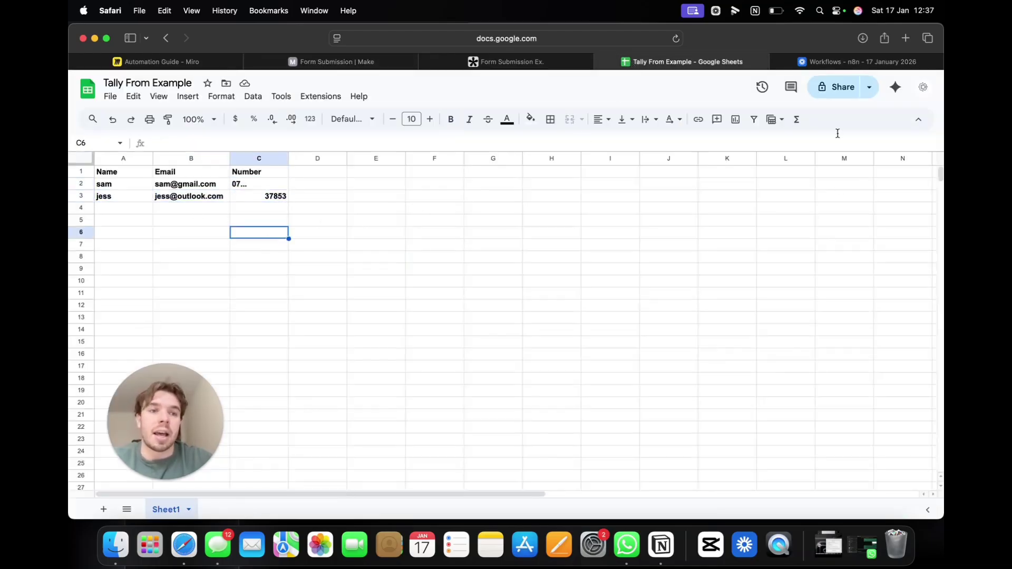
click(905, 38)
text(gmail.google.com)
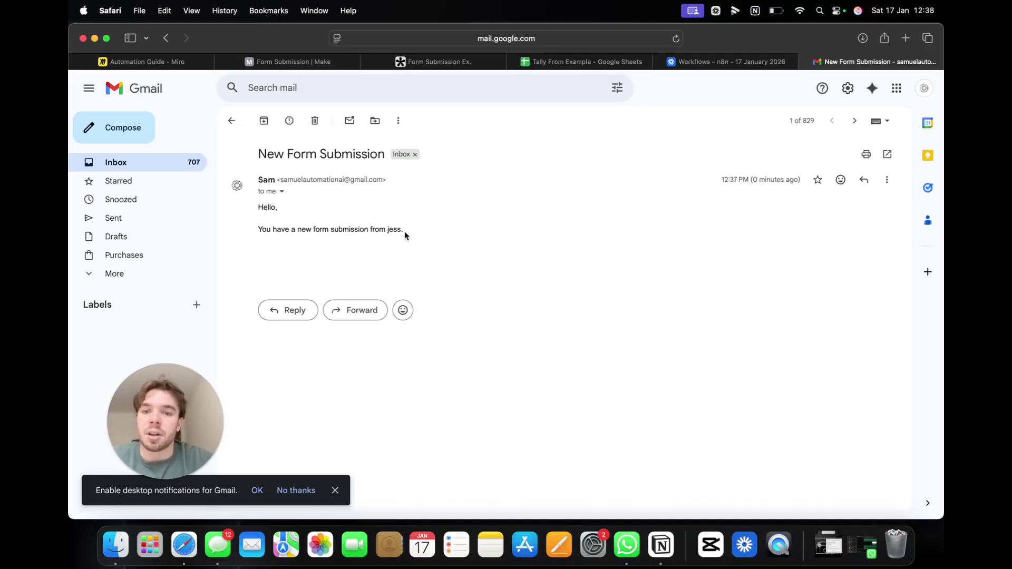
Step: Confirm the New Form Submission email greets the submitter by name, then reopen the Gmail module in Make
double_click(262, 204)
drag(262, 228, 386, 230)
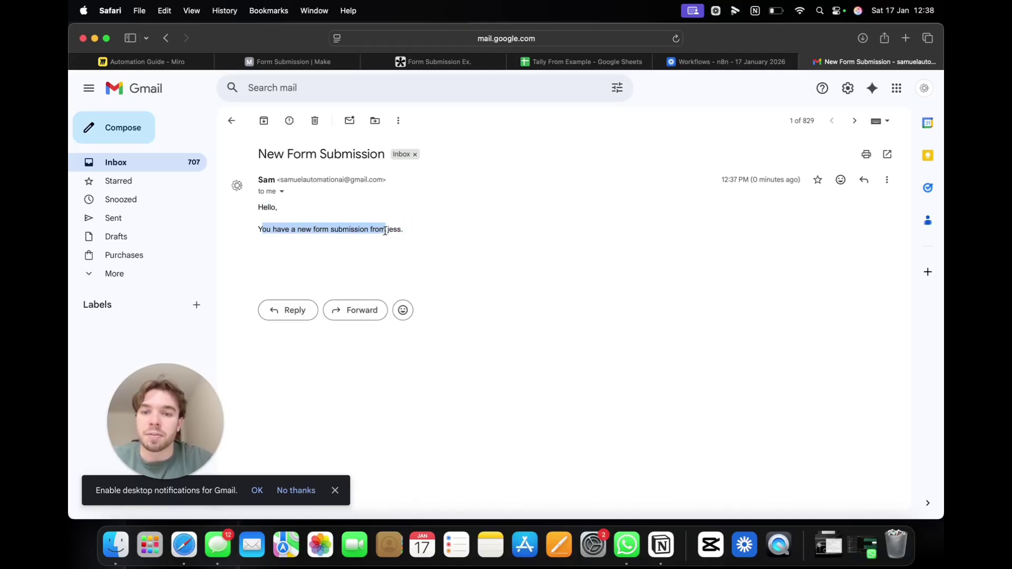
click(387, 230)
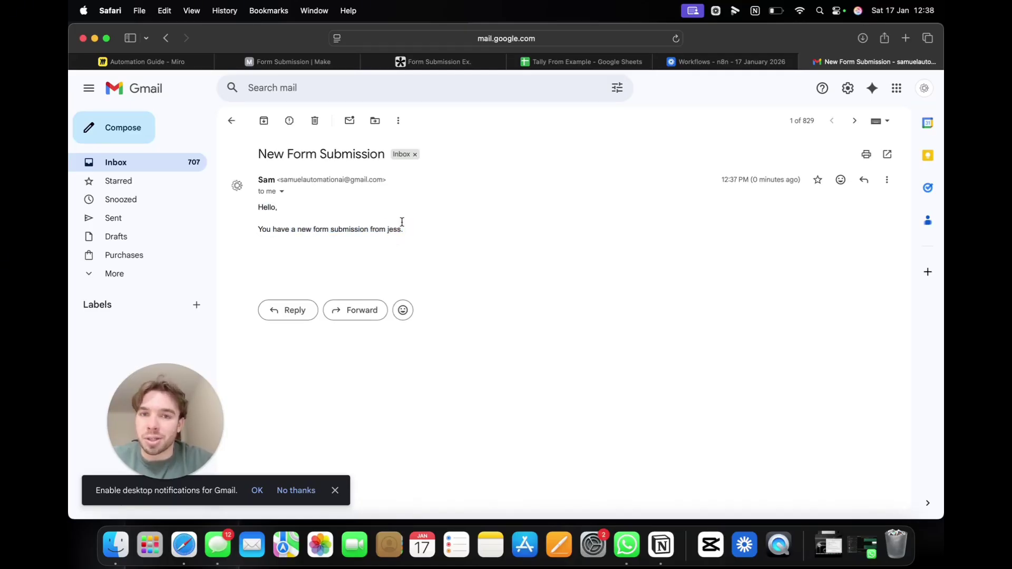
click(288, 62)
click(765, 277)
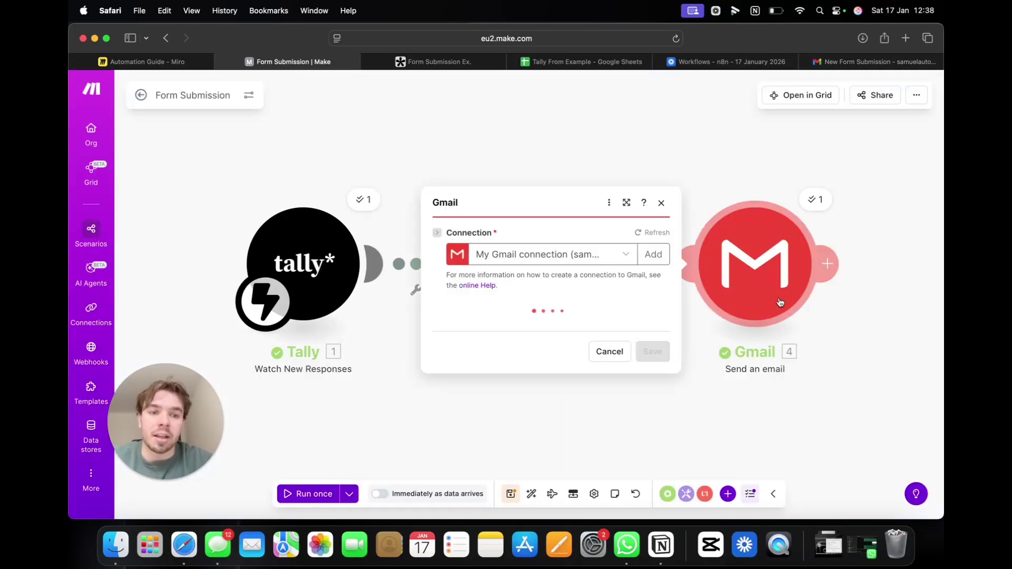
Step: Check the Gmail body's mapped Tally name field, close the module settings and view the full scenario
scroll(597, 311, down, 5)
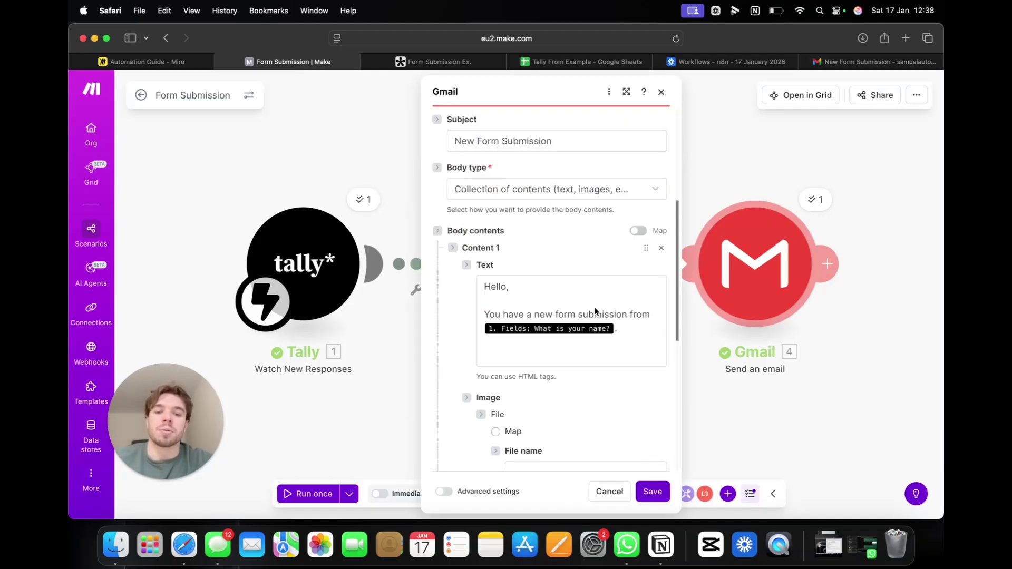
click(605, 329)
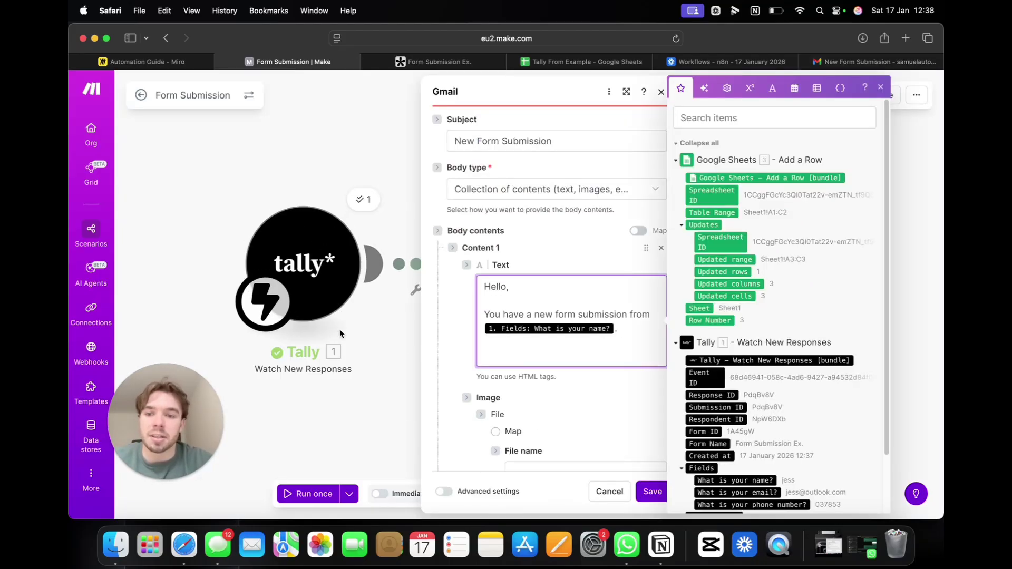
click(352, 443)
scroll(708, 225, down, 2)
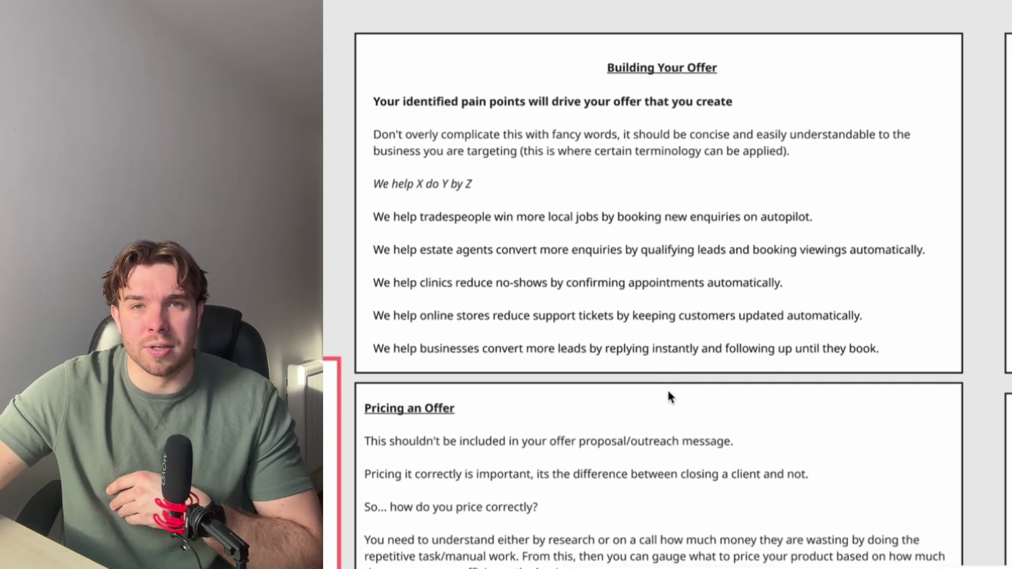
drag(681, 390, 692, 365)
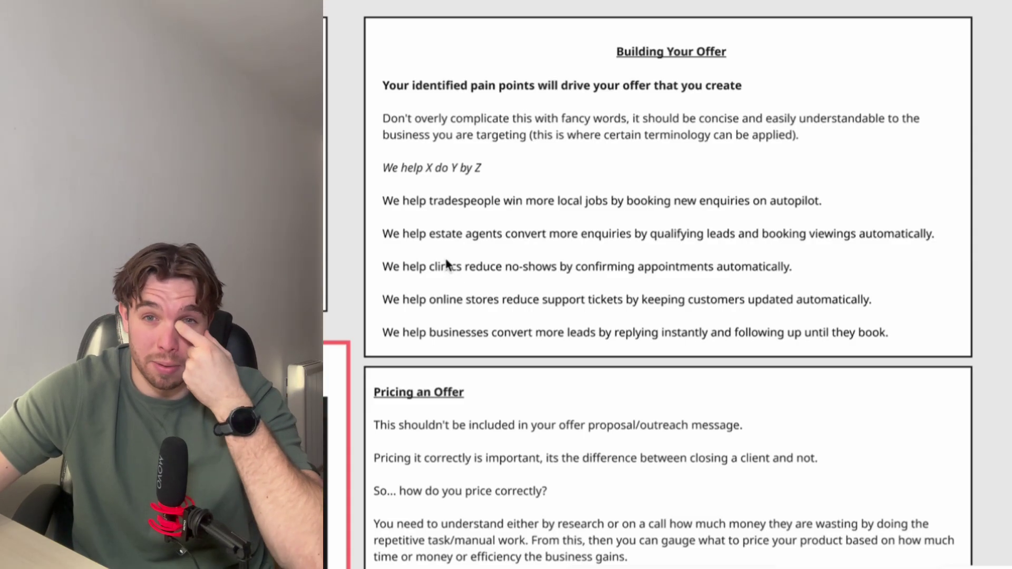
Step: Scroll the Miro board to the Pricing an Offer note with £1000–£3000 tiered examples
scroll(453, 266, down, 1)
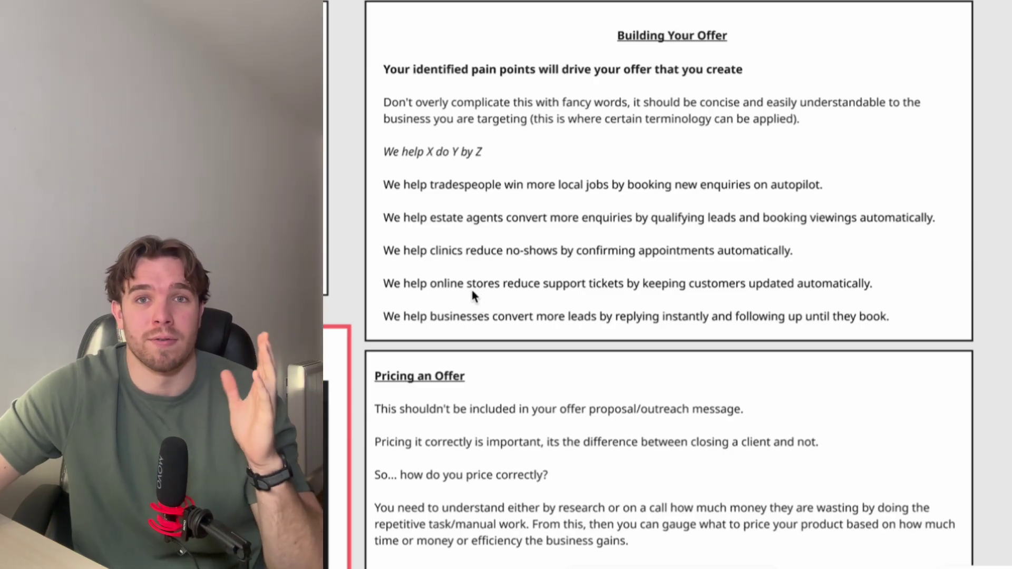
scroll(521, 251, down, 5)
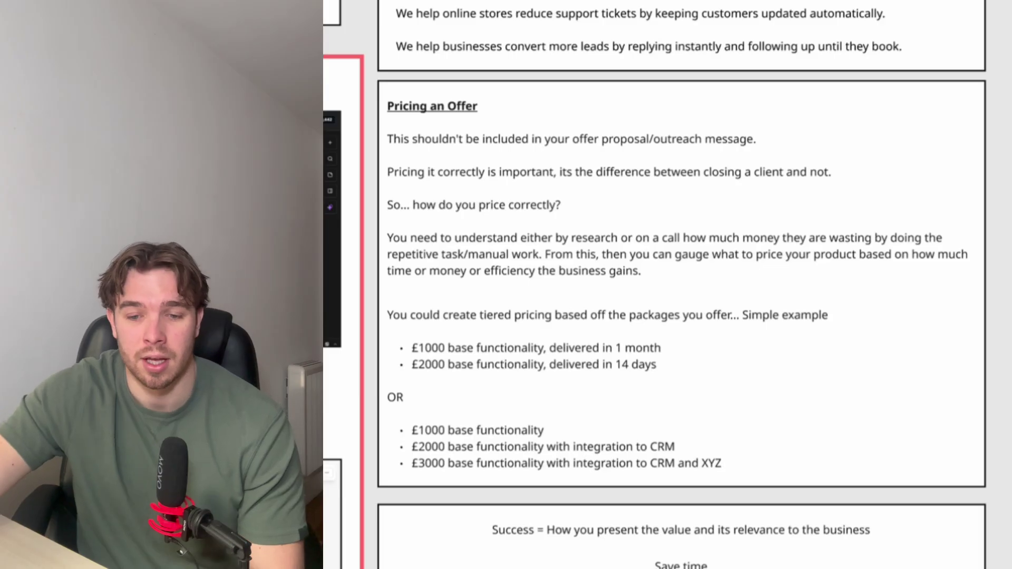
scroll(606, 413, down, 2)
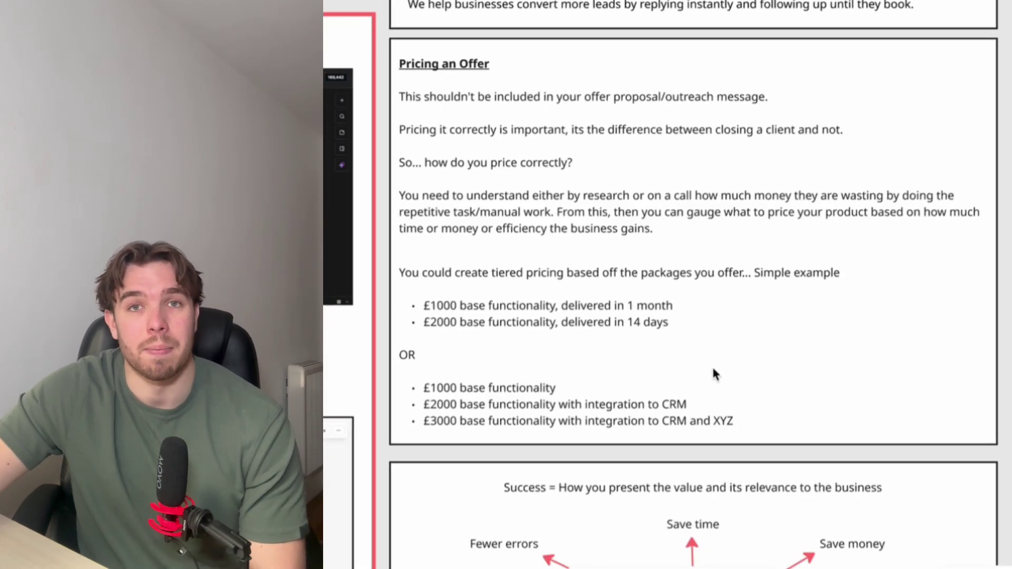